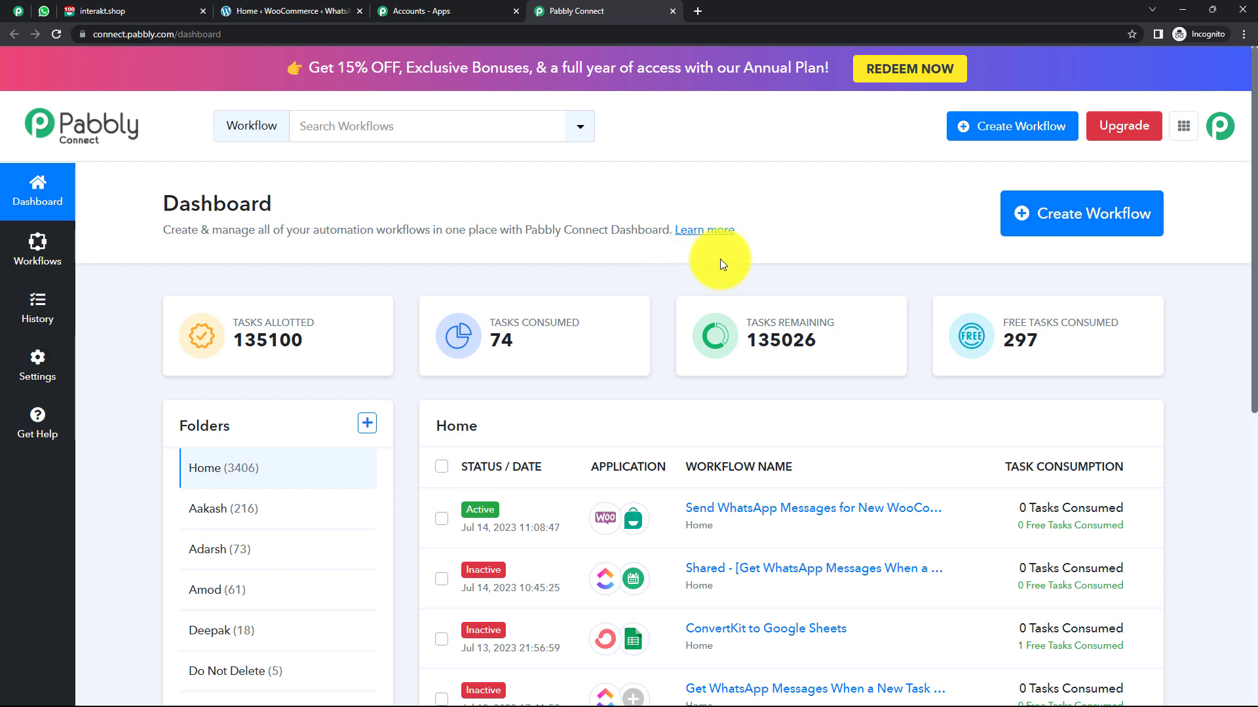
Create the workflow 'Send WhatsApp Messages for New WooCommerce Customer' and collapse its trigger step.
left_click(1048, 220)
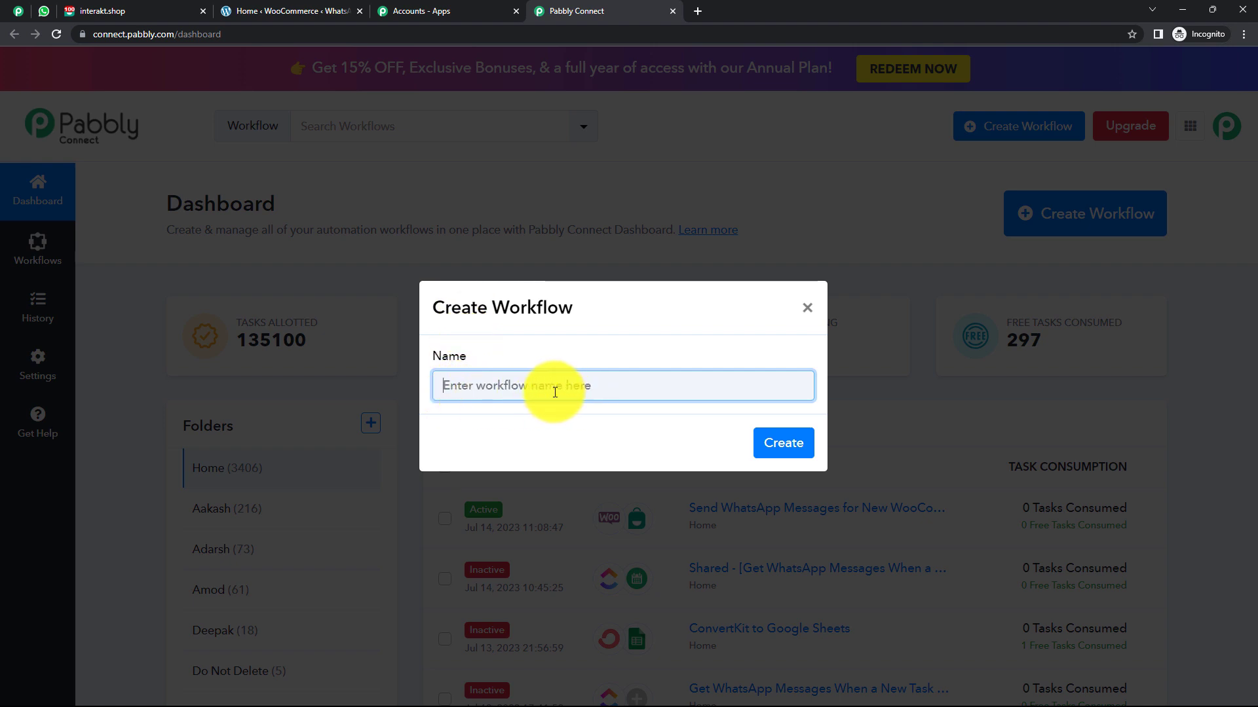
type("Send WhatsApp Messages for New WooCommerce Customer")
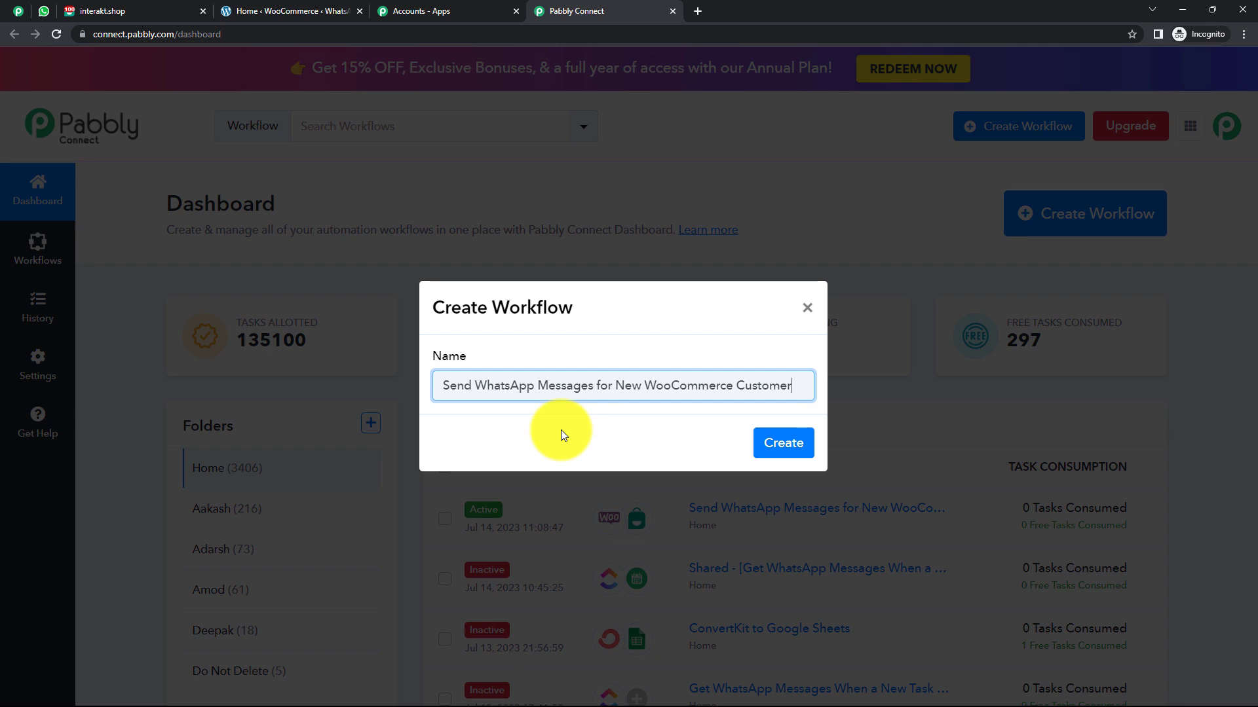
left_click(783, 449)
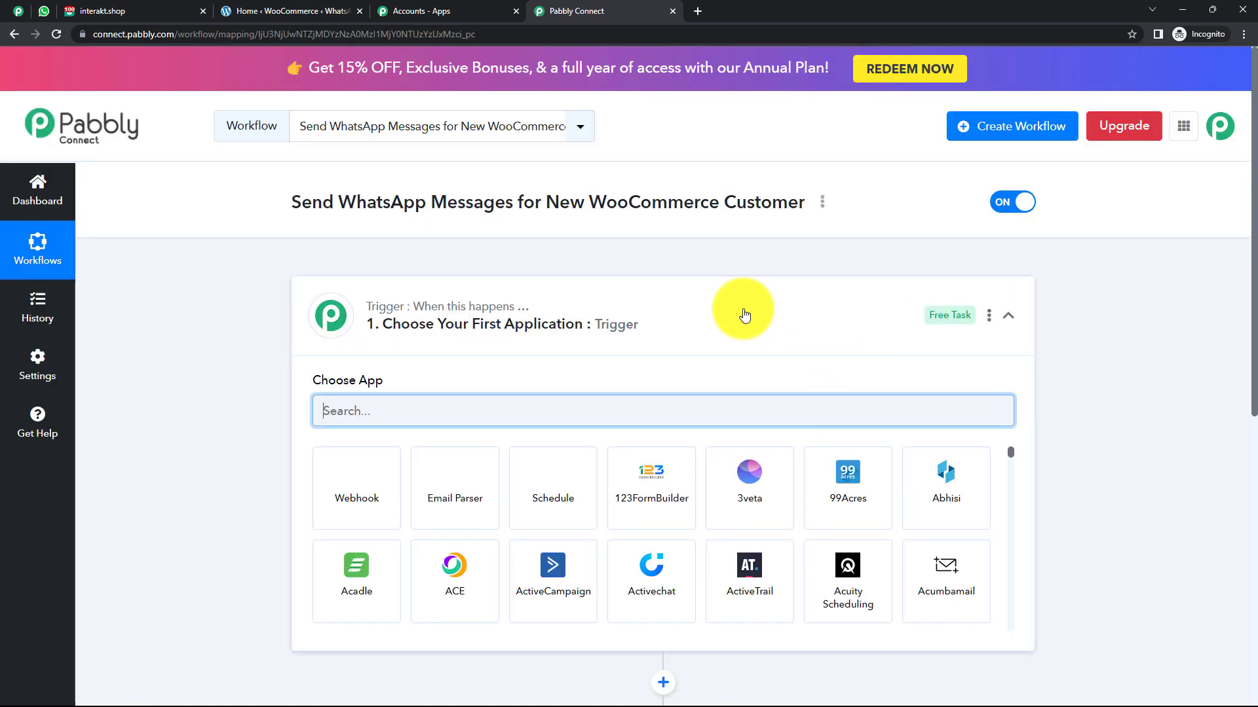
left_click(745, 316)
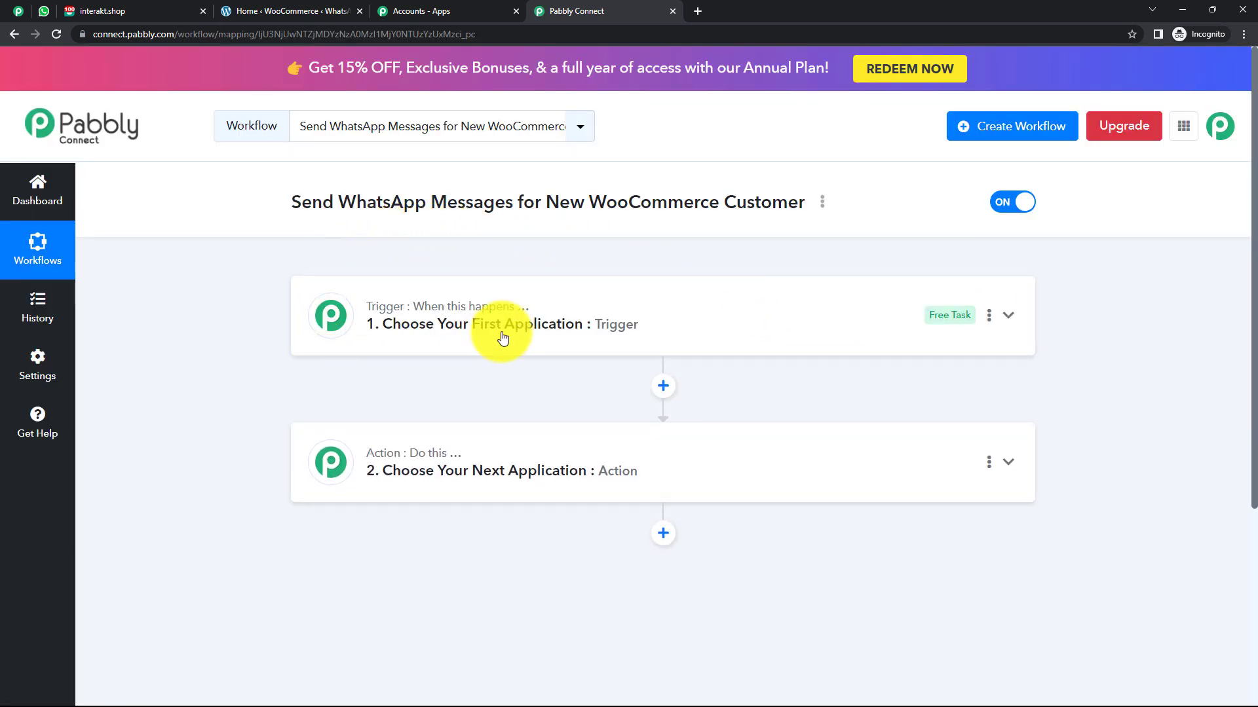
left_click(583, 297)
left_click(583, 297)
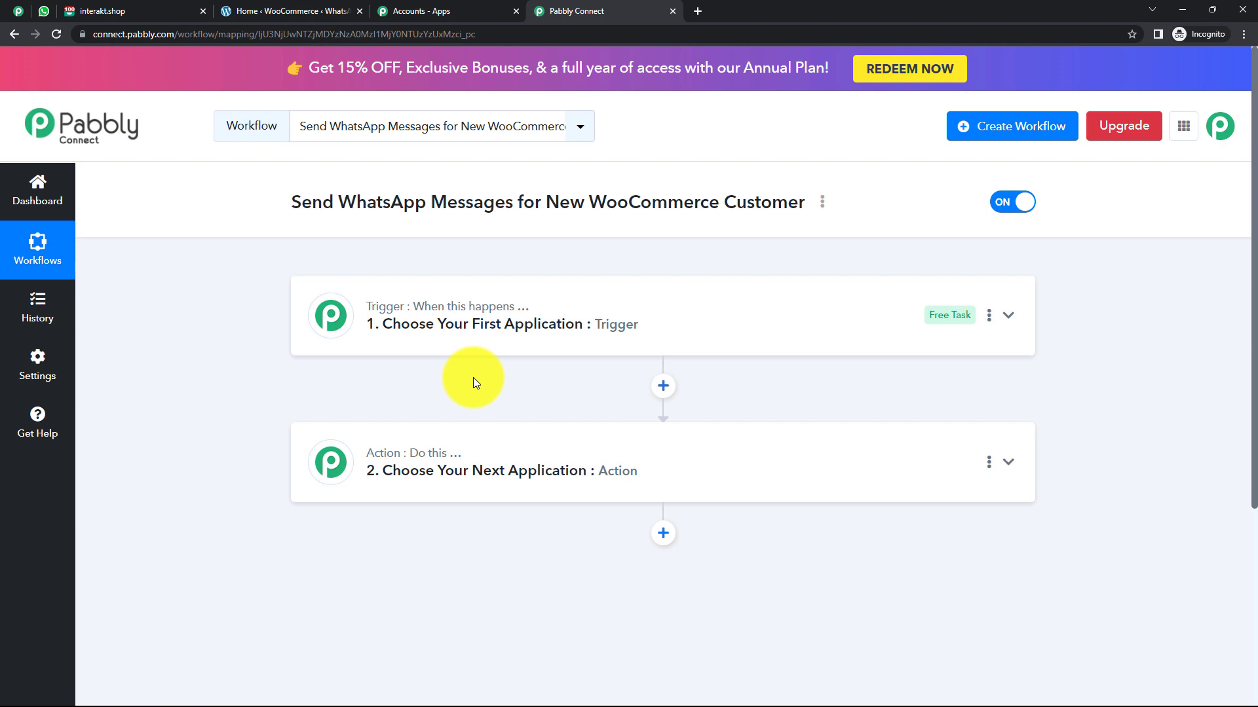
Set the trigger app to WooCommerce with the New Customer Created event.
left_click(483, 317)
left_click(441, 409)
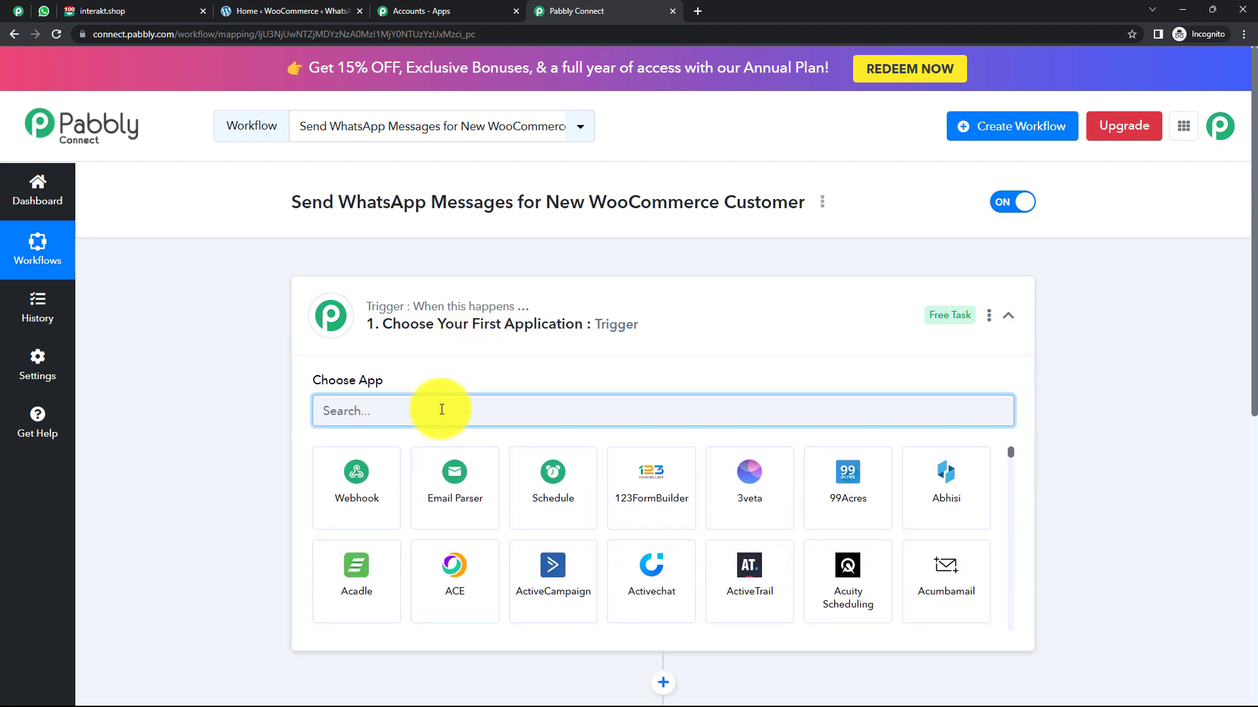
type("w")
key("BackSpace")
type("Wooc")
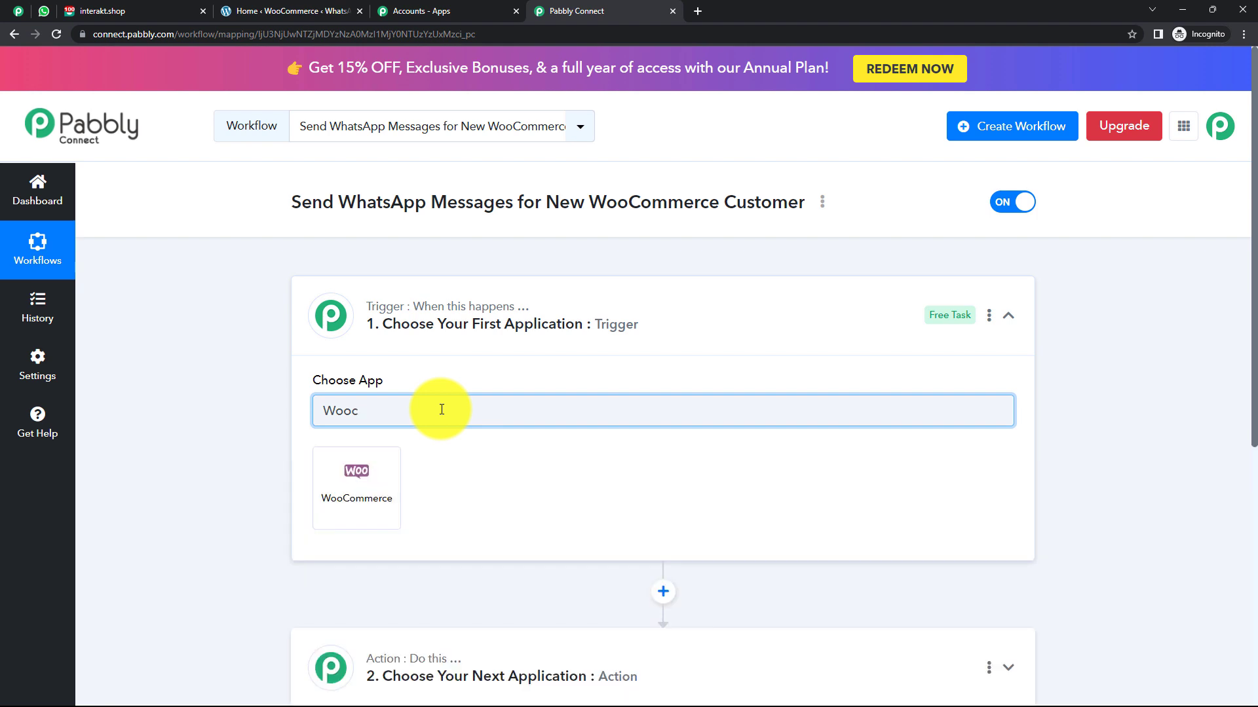
type("ommerce")
left_click(390, 478)
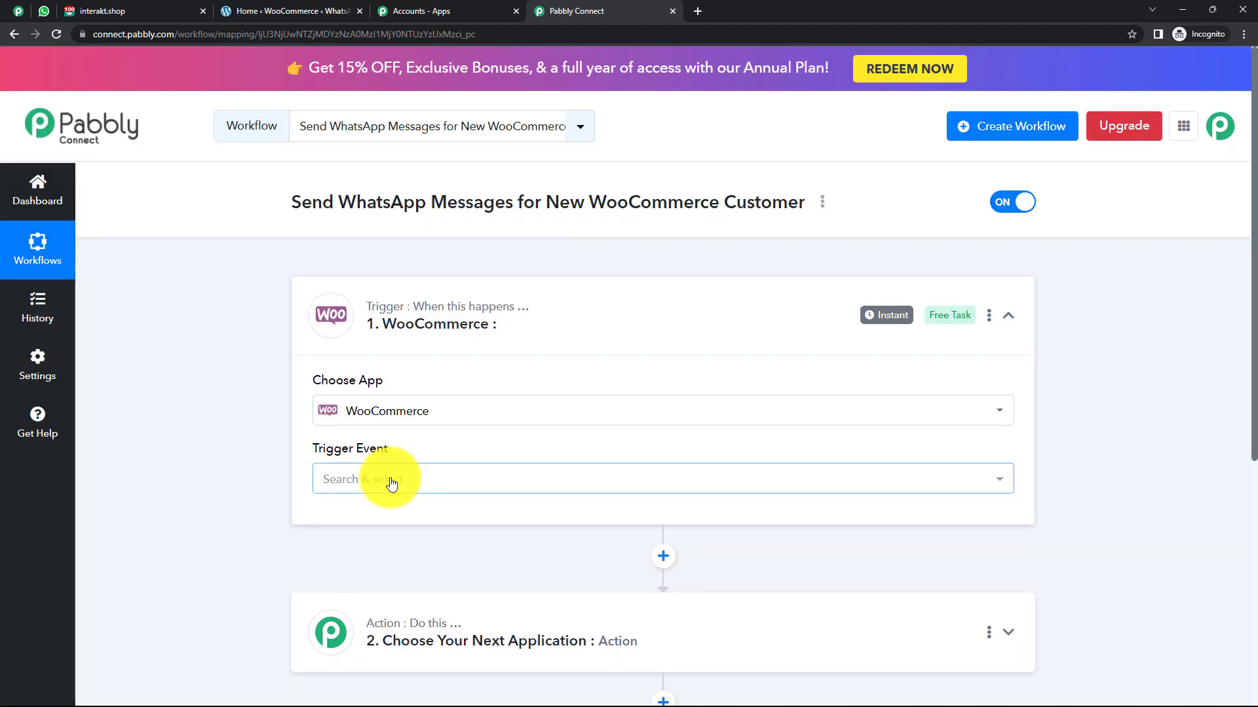
left_click(391, 479)
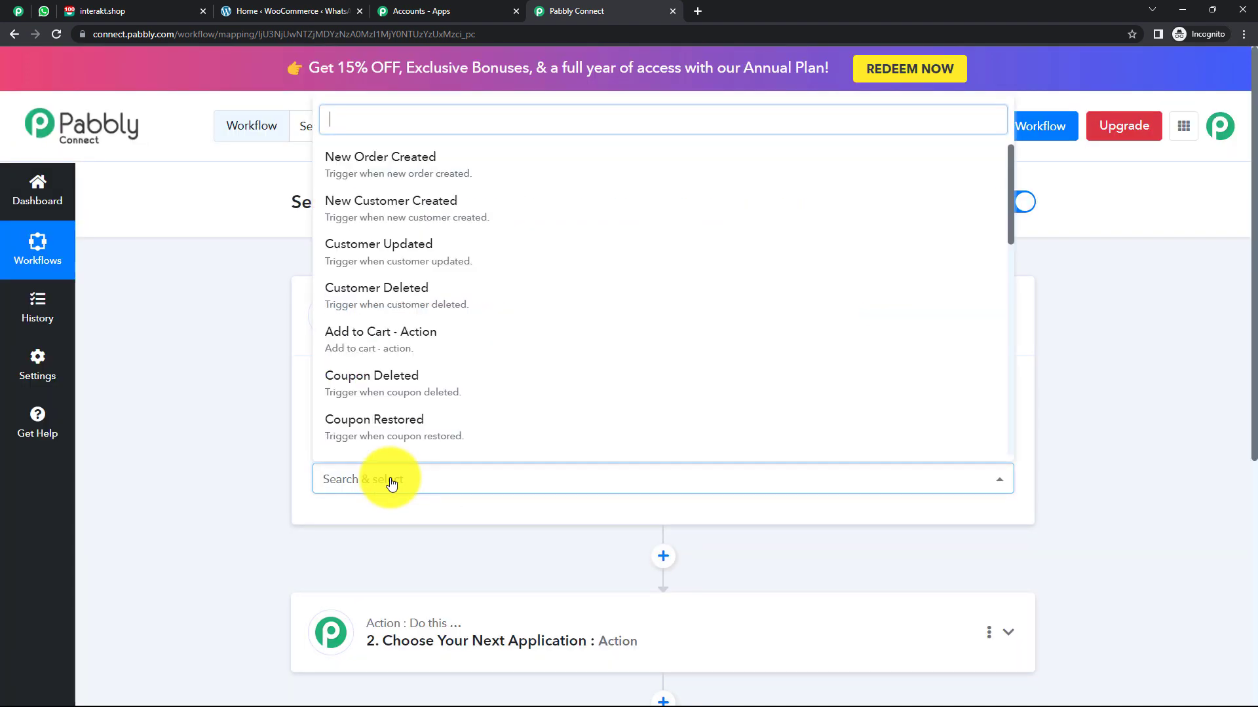
left_click(403, 220)
scroll(402, 337, "down", 3)
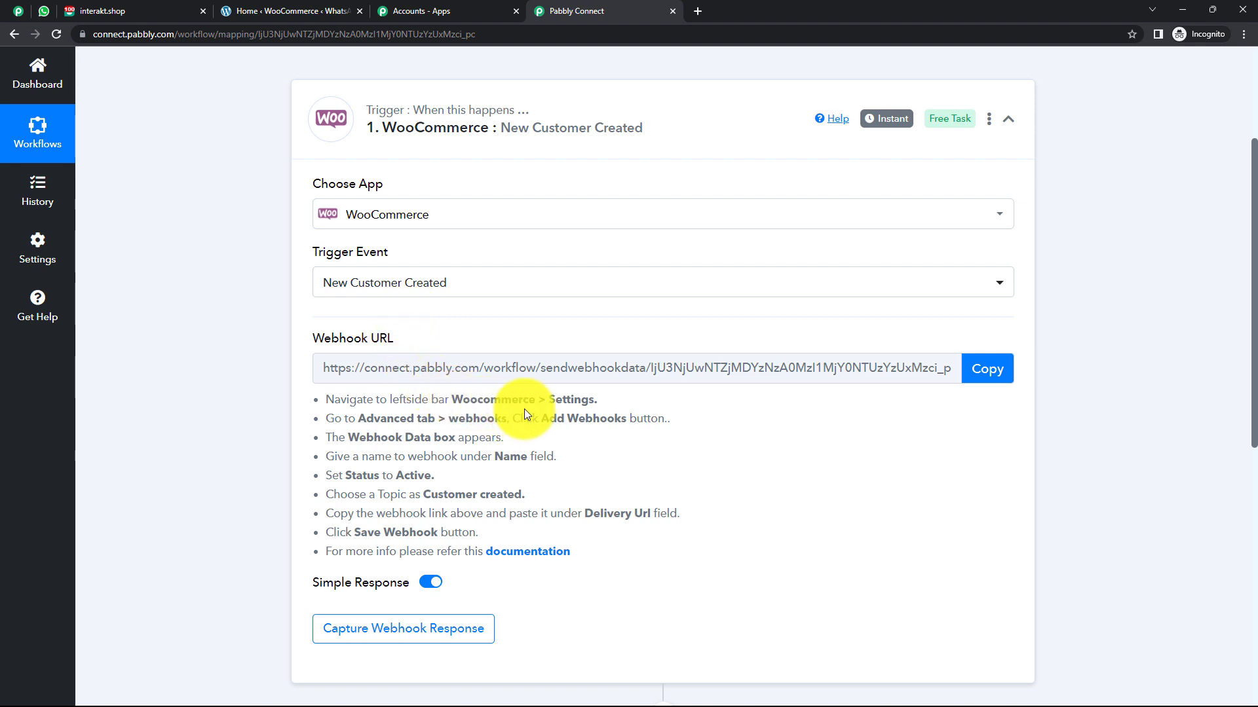
Copy the trigger's webhook URL and start capturing the webhook response.
scroll(524, 409, "down", 1)
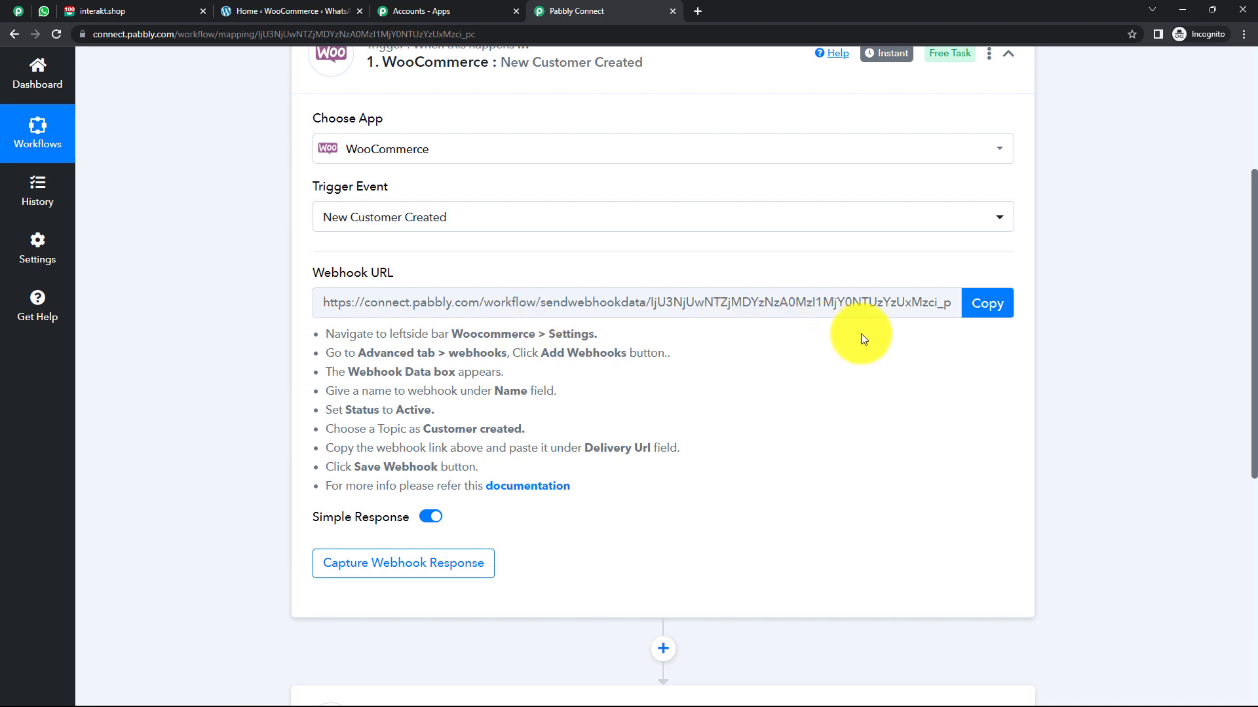
left_click(988, 303)
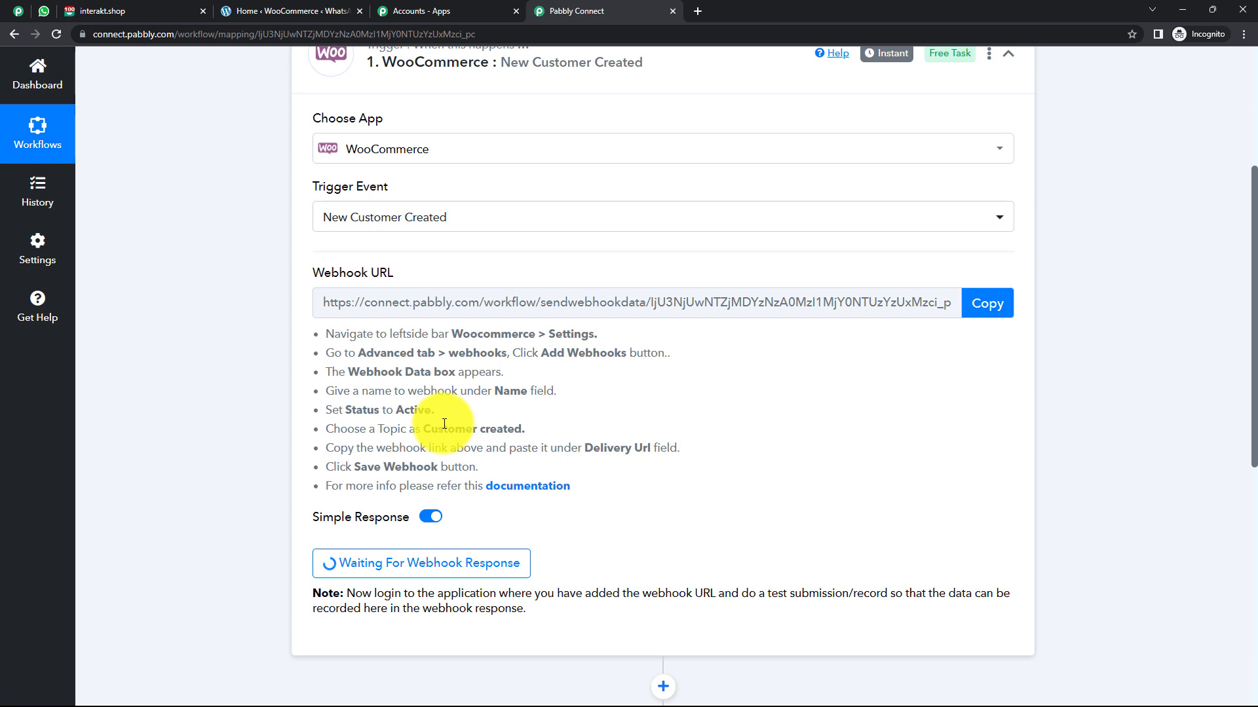
Go to WooCommerce Settings > Advanced > Webhooks and start adding a new webhook.
left_click(284, 15)
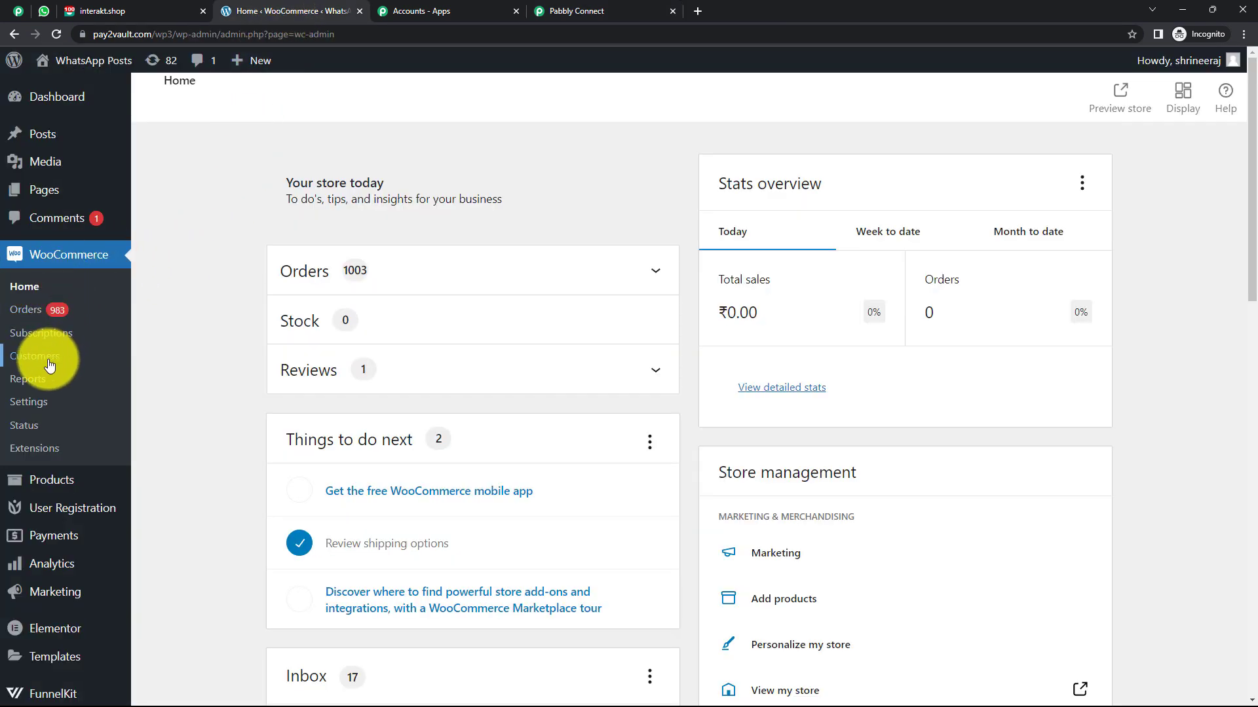
left_click(38, 407)
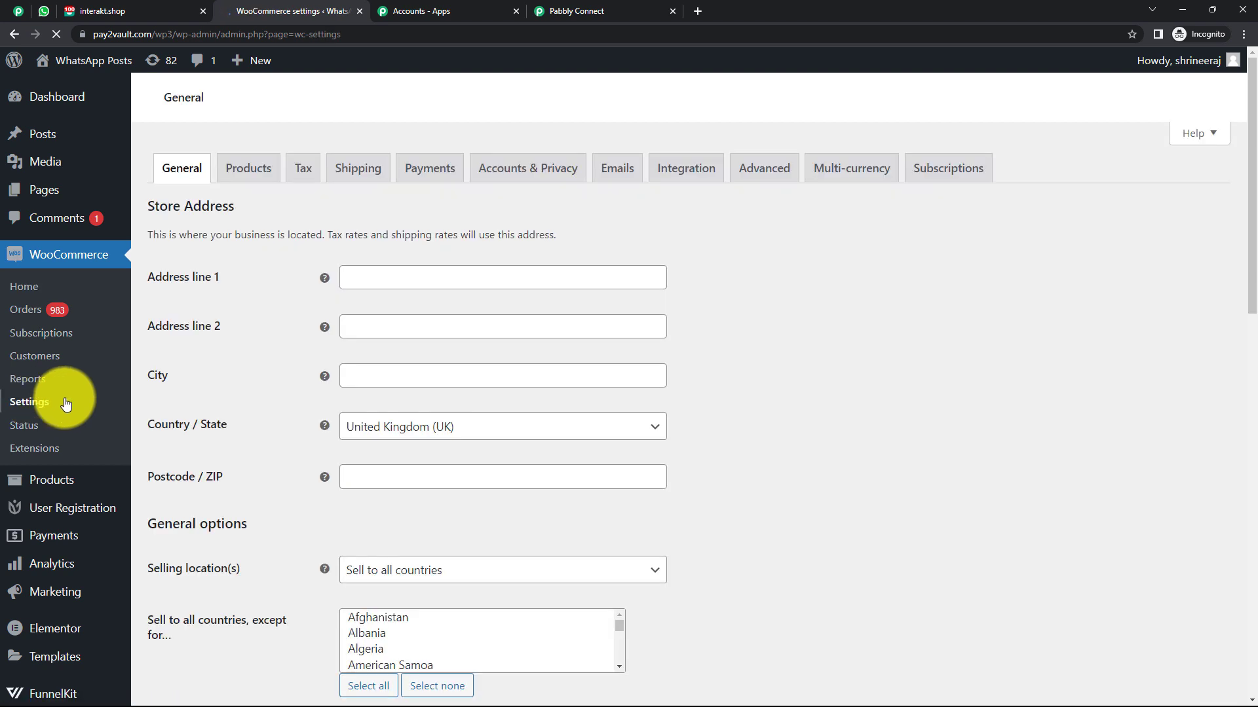
left_click(772, 176)
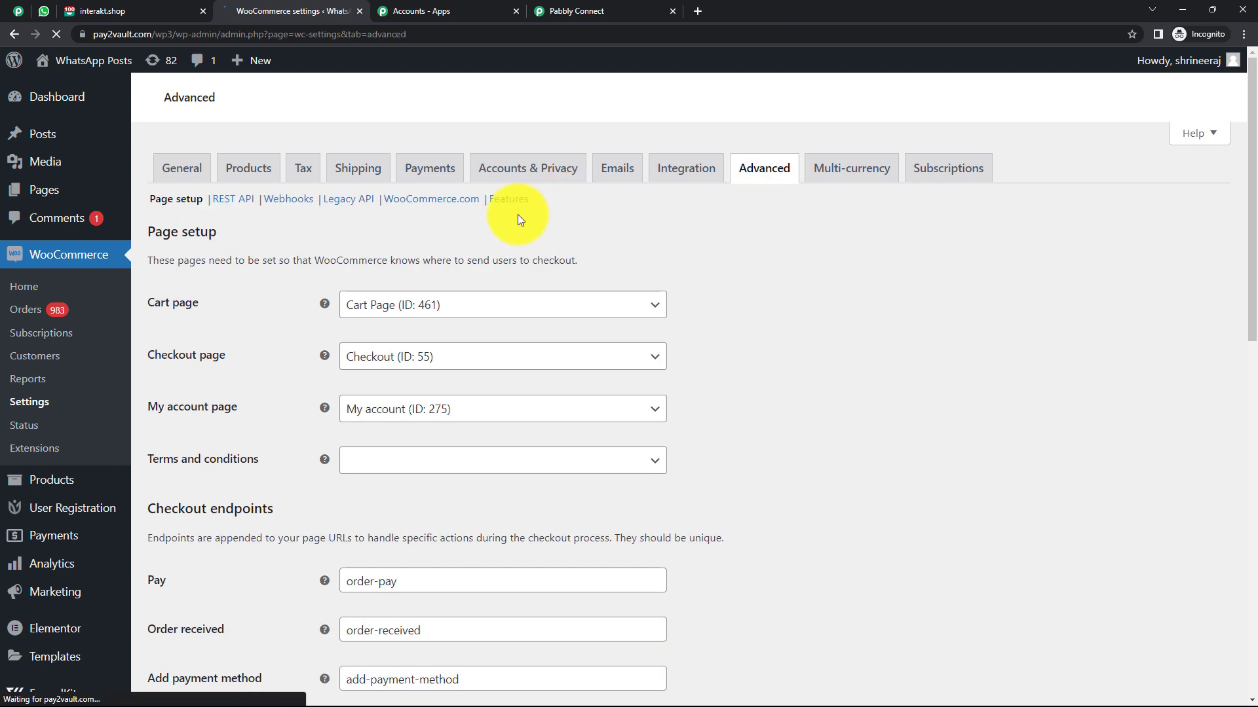
left_click(291, 382)
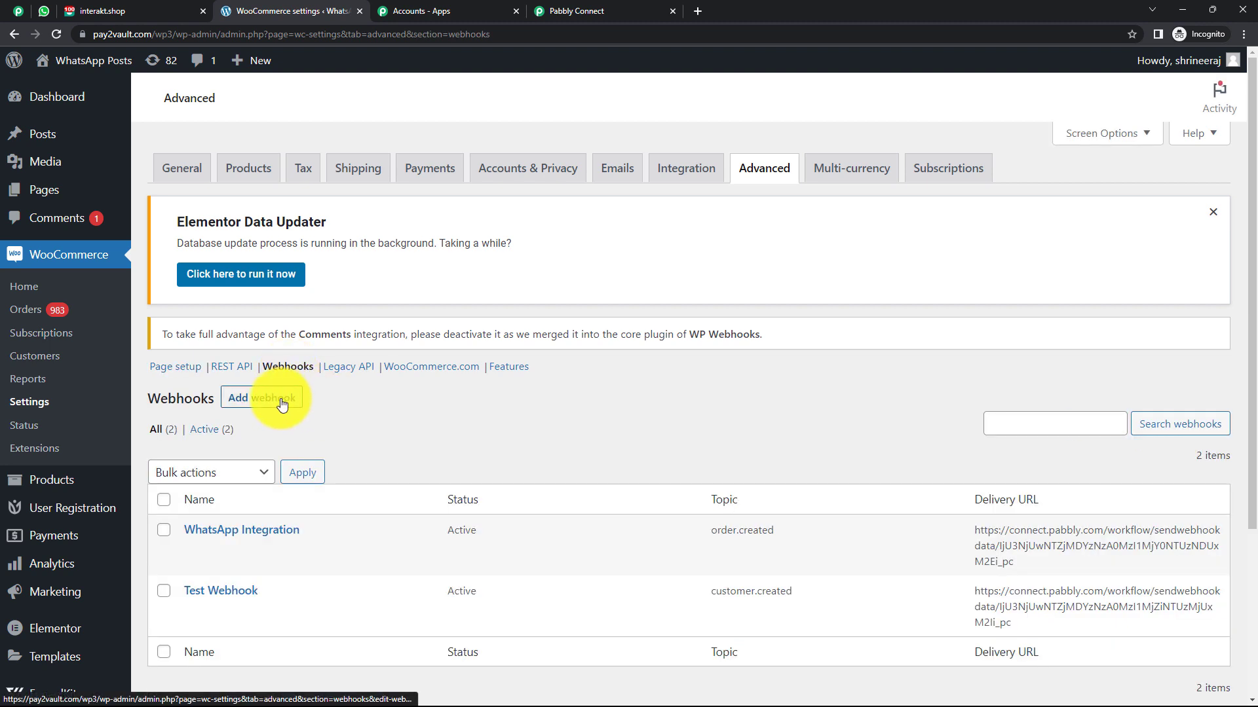
left_click(283, 403)
scroll(547, 217, "down", 2)
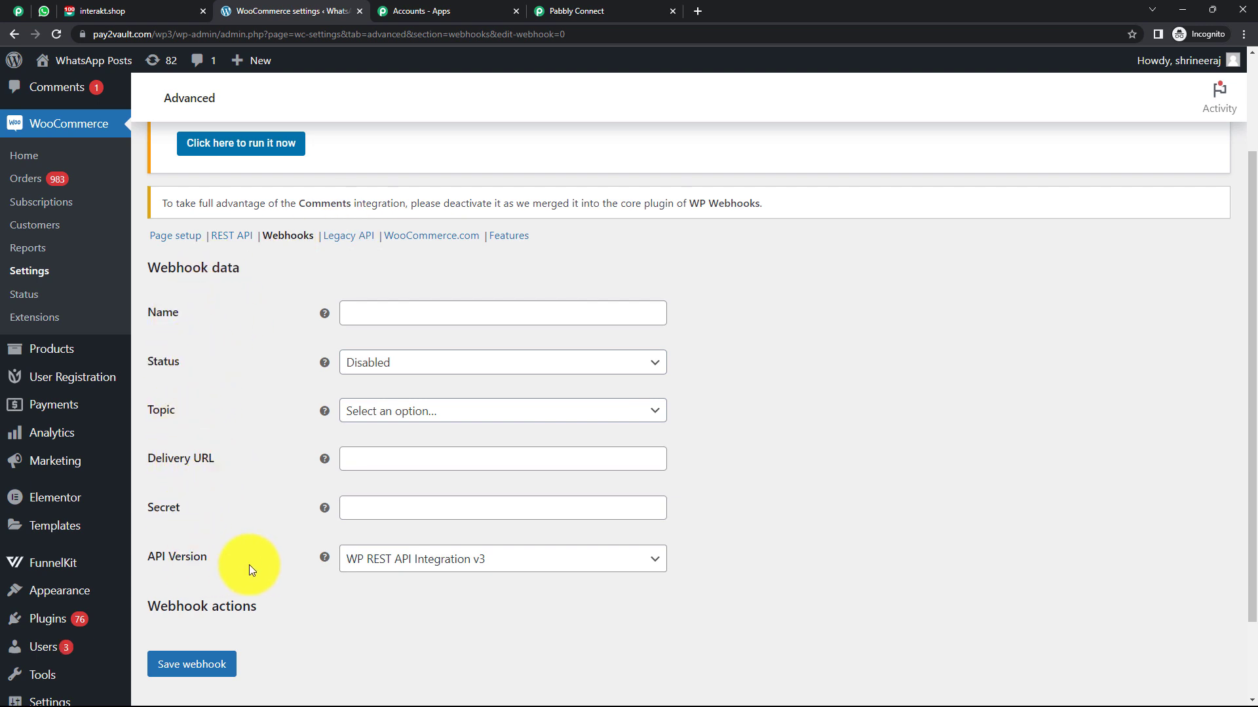
Name the webhook 'WatsApp Integration', with Status Active and Topic Customer created.
left_click(426, 308)
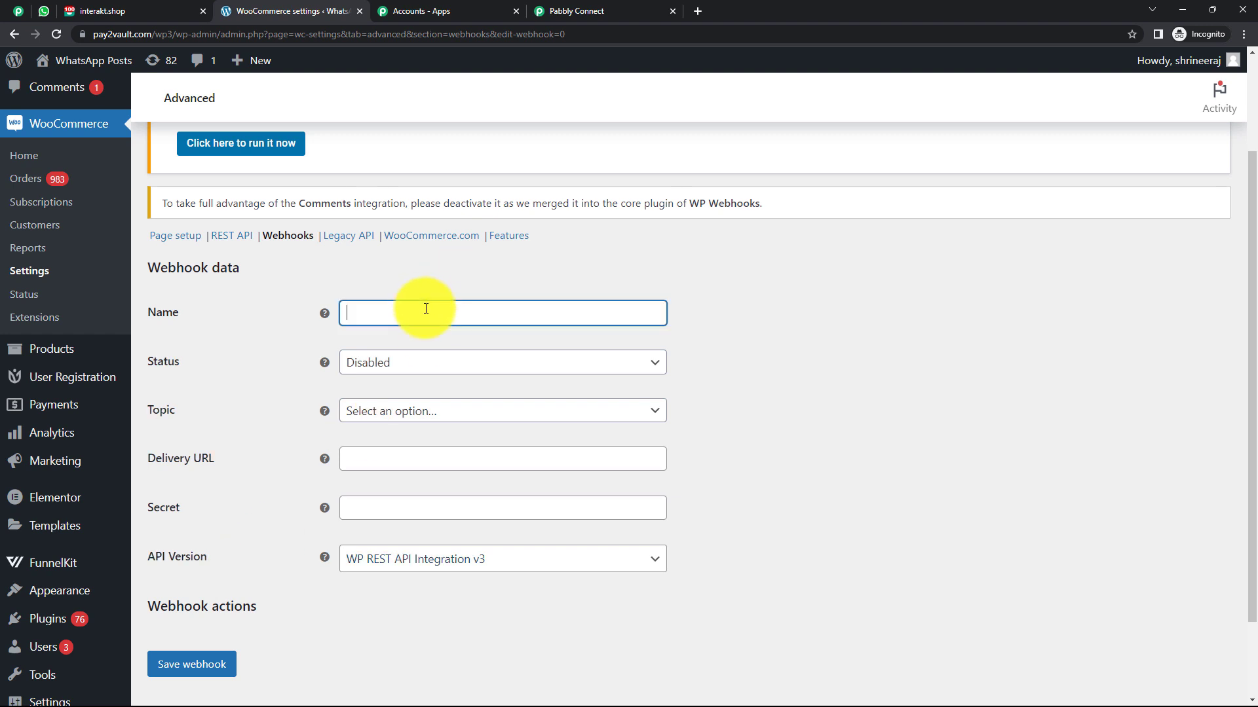
type("WatsApp Integration")
left_click(733, 376)
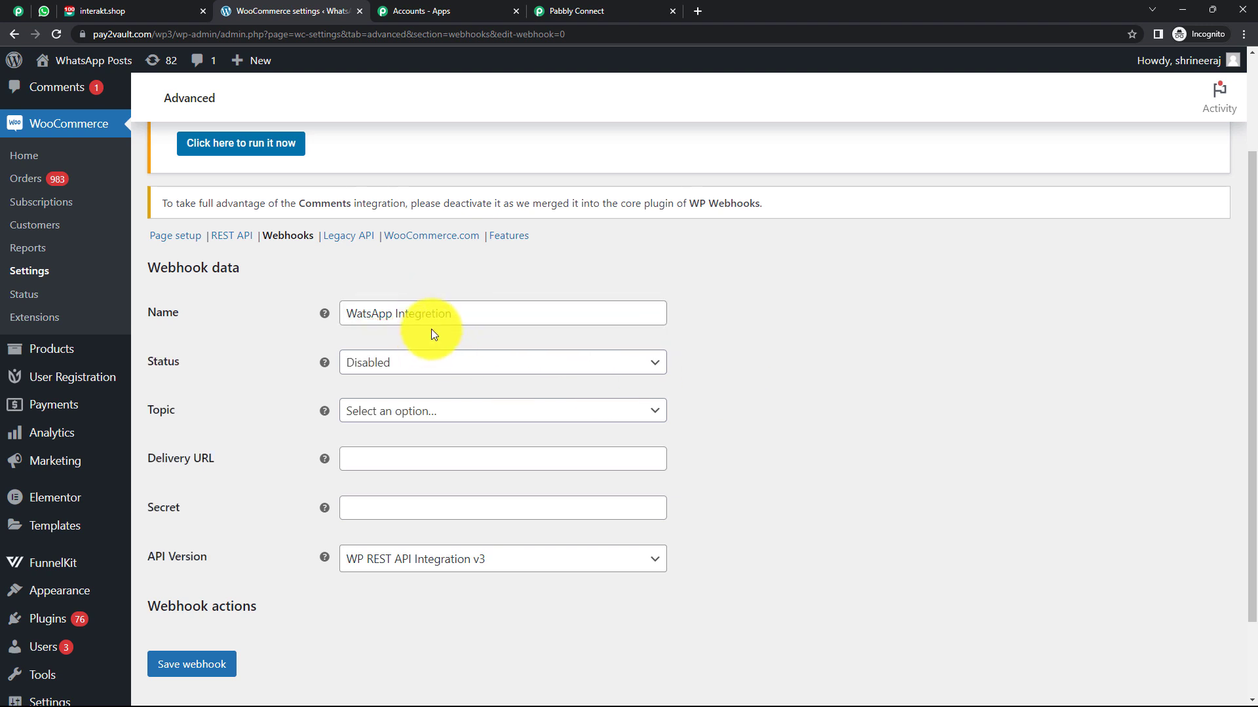
left_click(431, 317)
left_click(734, 361)
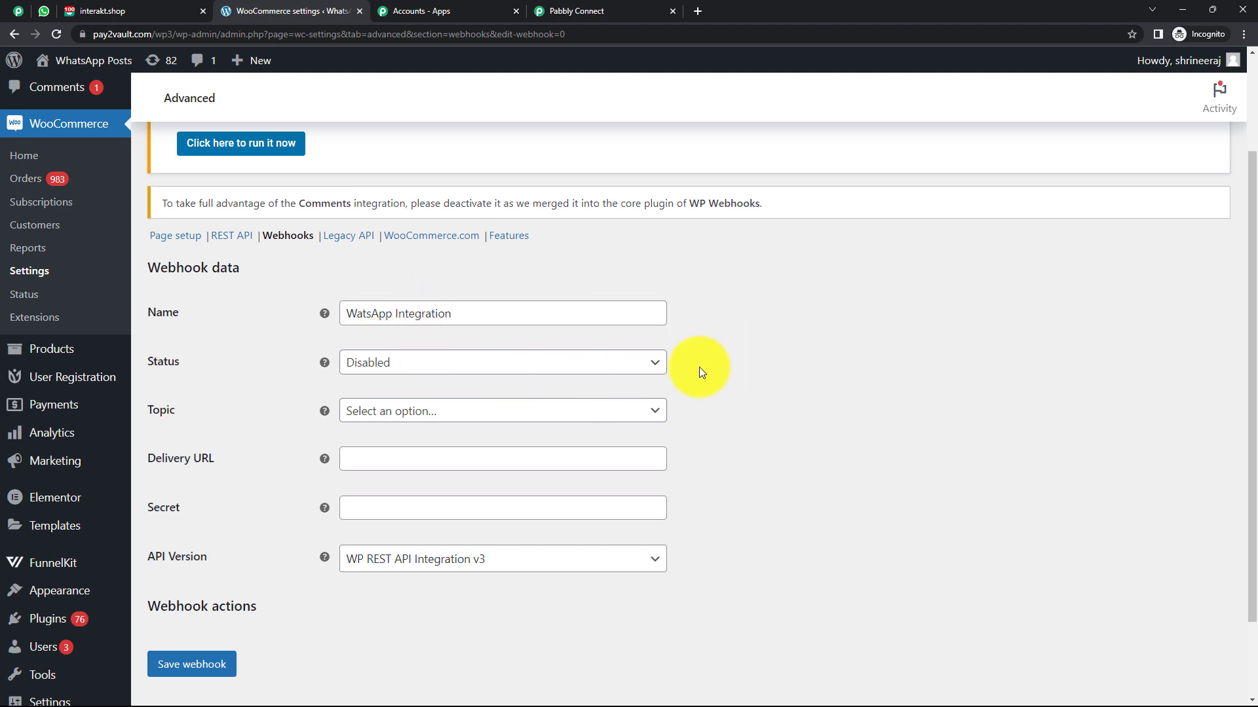
left_click(557, 379)
left_click(426, 385)
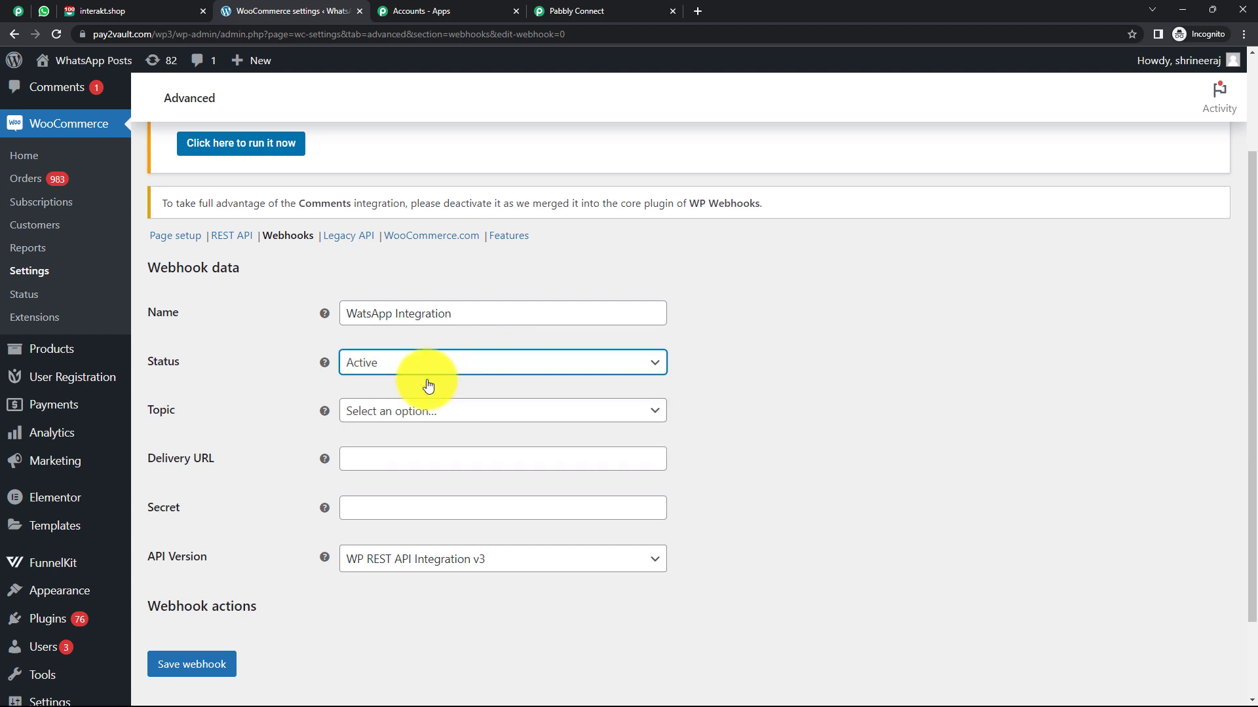
left_click(500, 412)
scroll(443, 514, "down", 2)
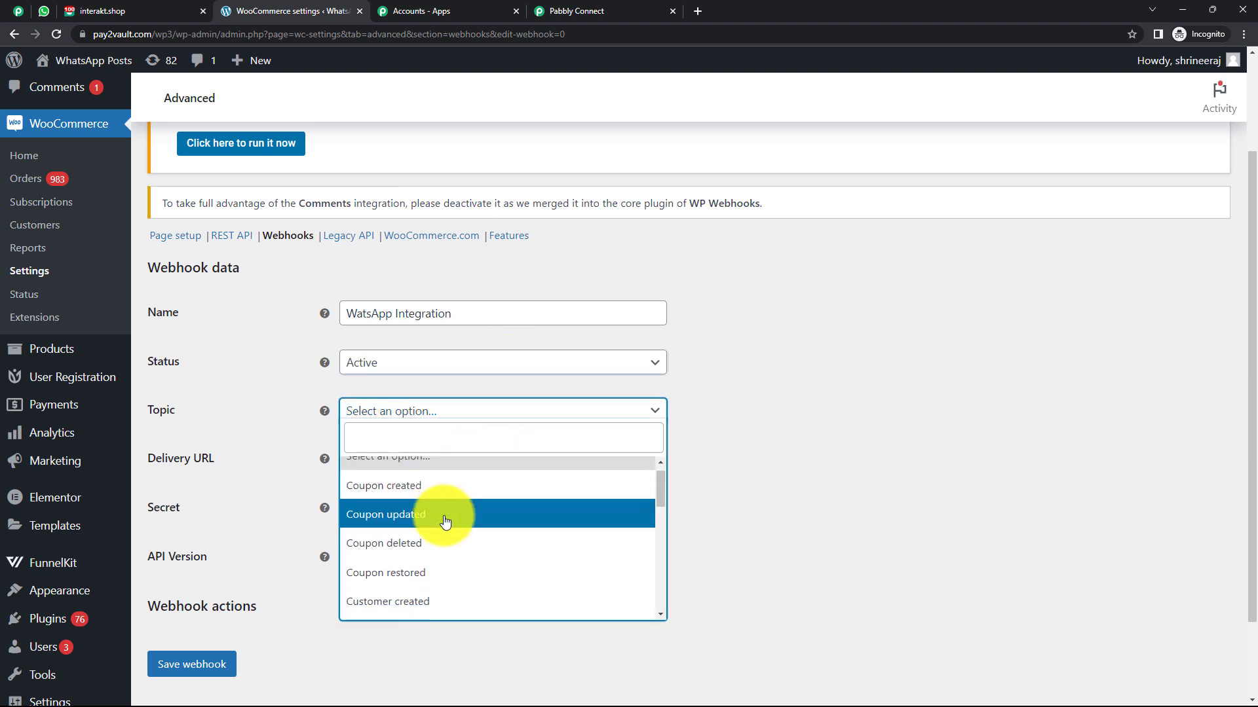
left_click(409, 552)
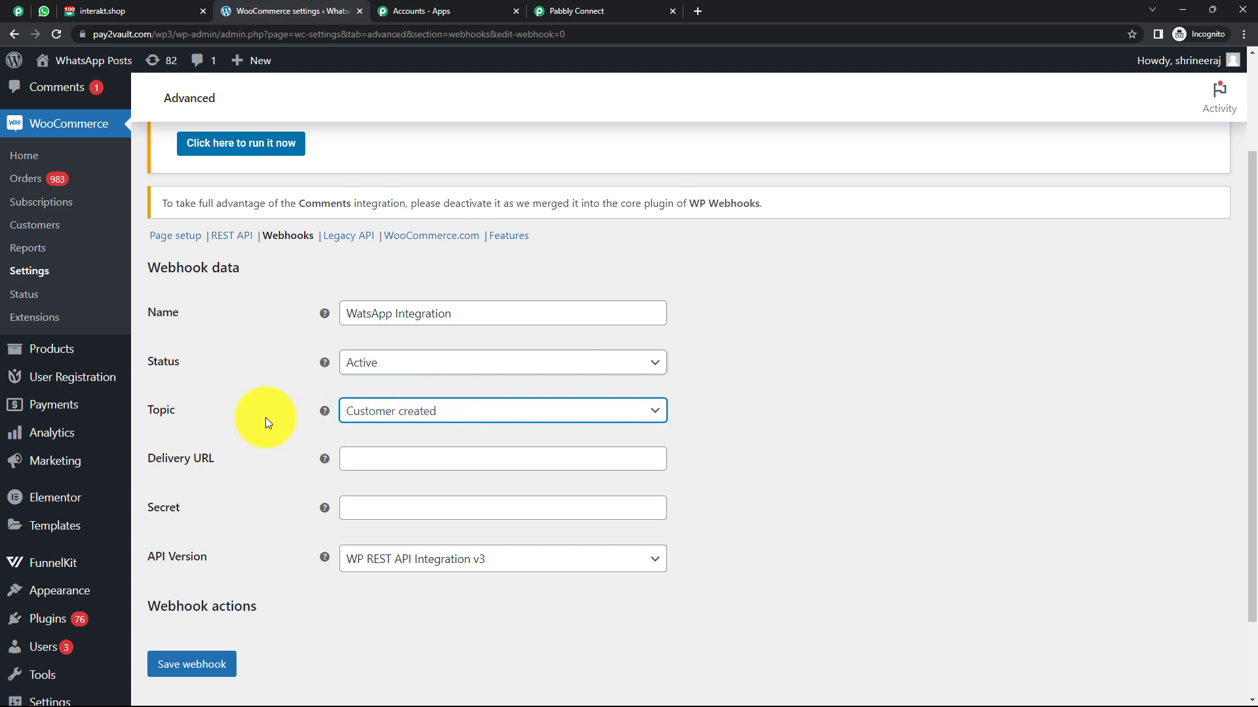
Paste the Pabbly webhook URL into Delivery URL and save the webhook.
left_click(389, 459)
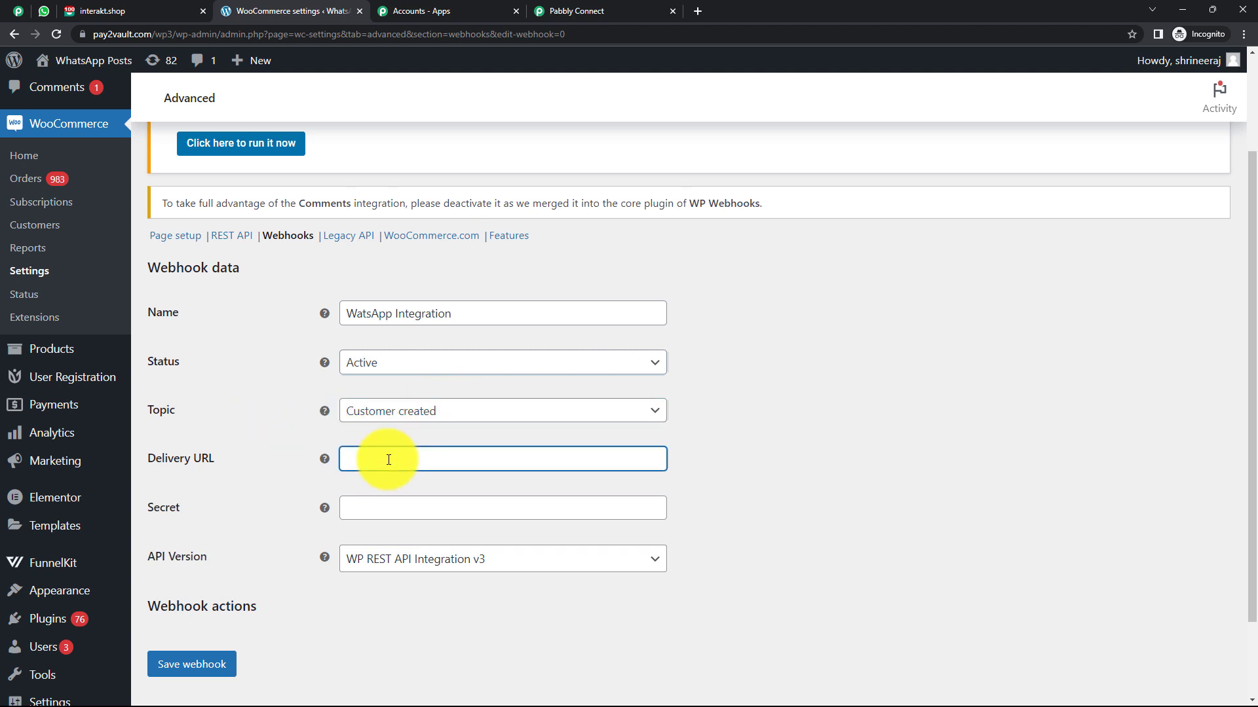
left_click(593, 9)
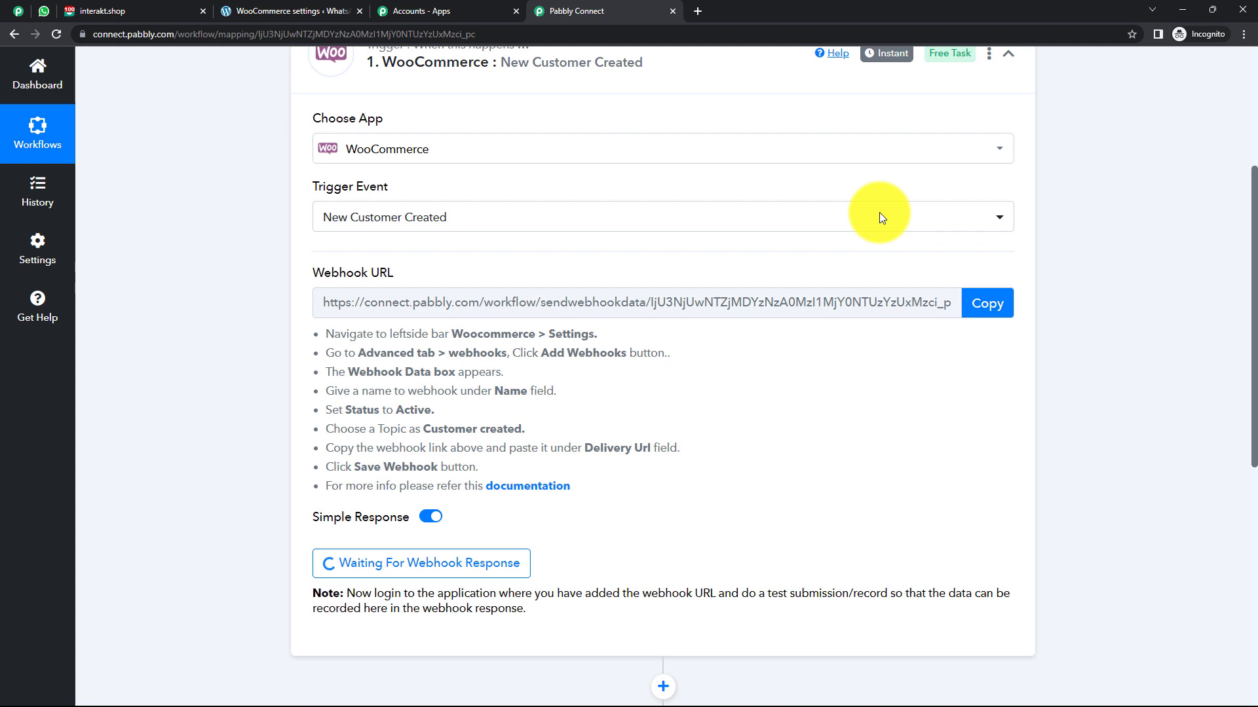
left_click(981, 306)
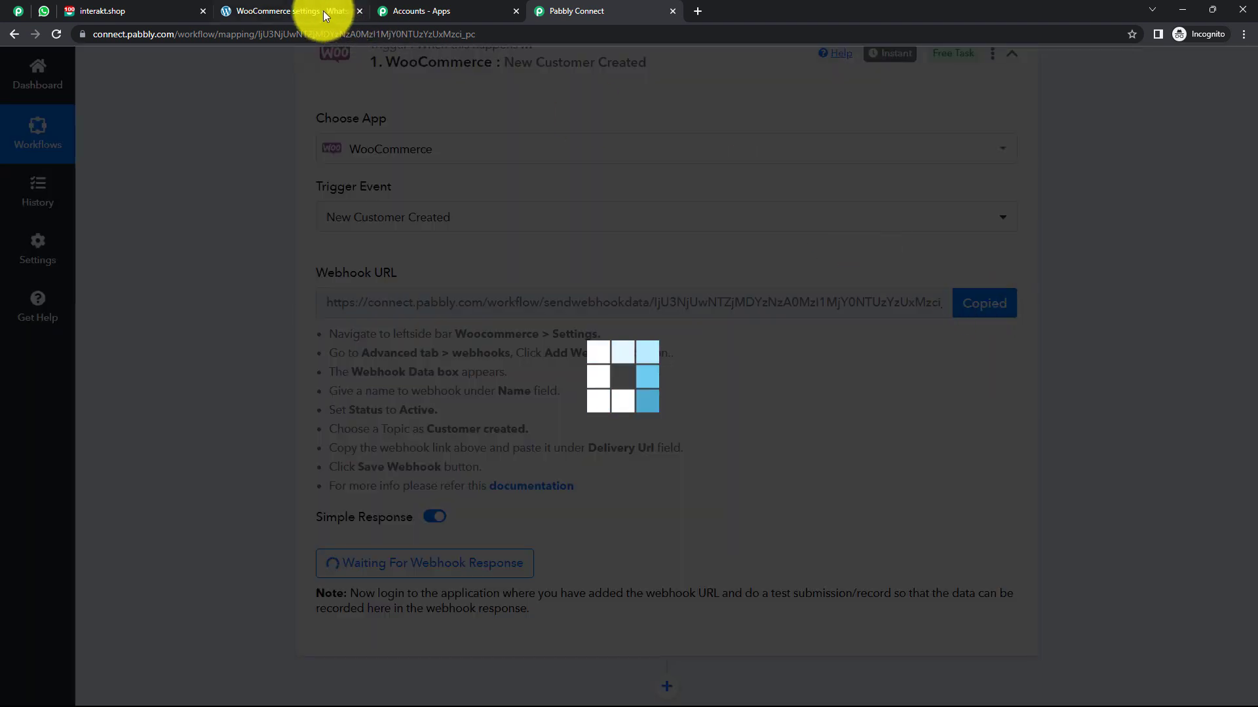
left_click(312, 11)
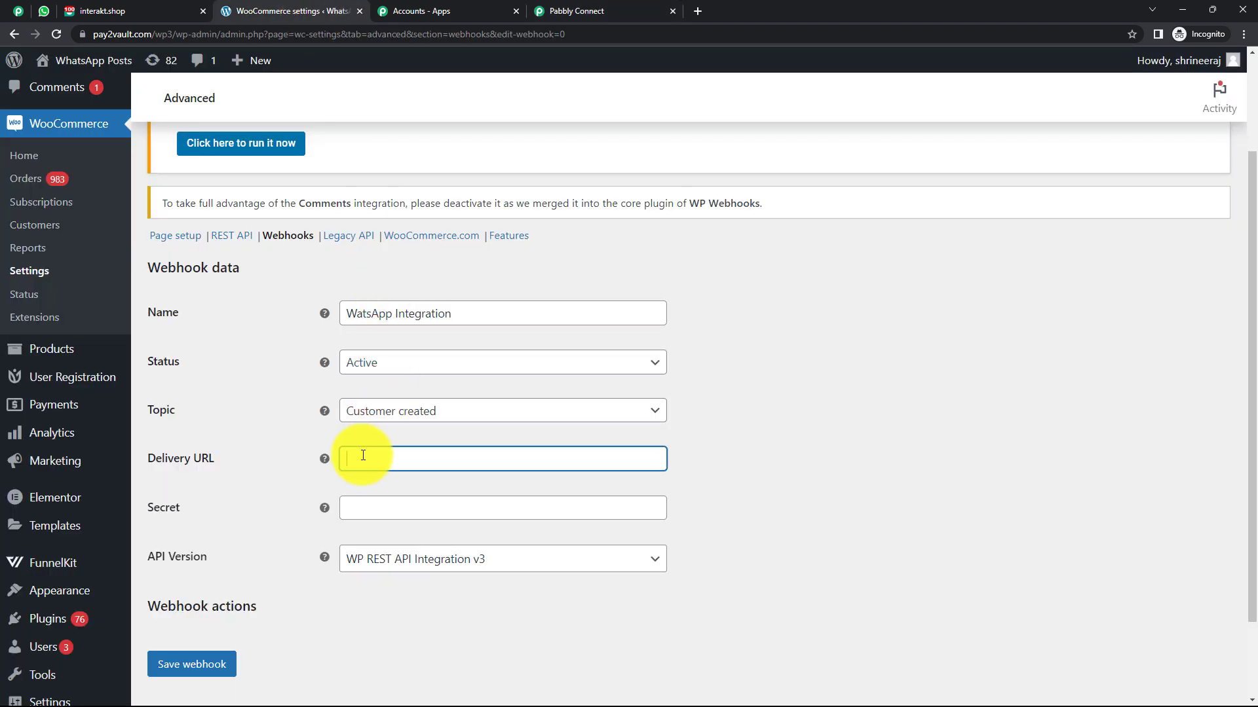
key("ctrl+v")
scroll(698, 450, "down", 3)
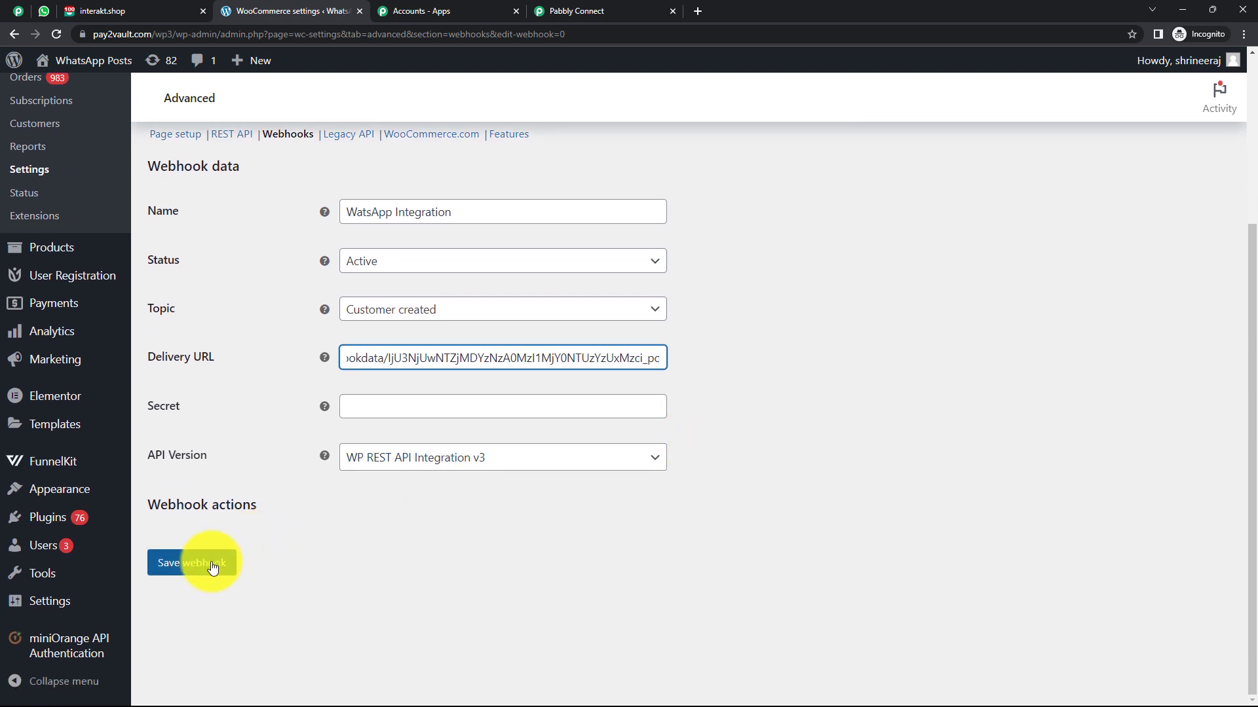
left_click(209, 568)
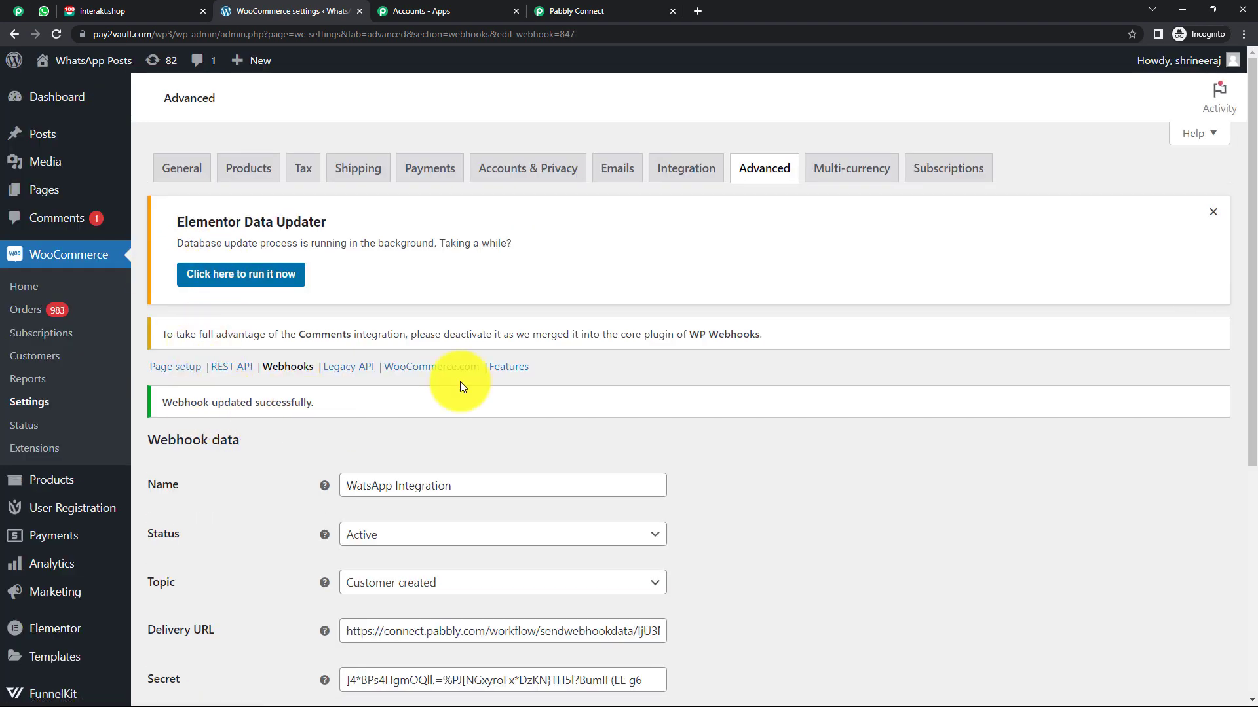
Re-capture the Pabbly webhook response, confirming Yes, then return to the WooCommerce webhook page.
left_click(577, 16)
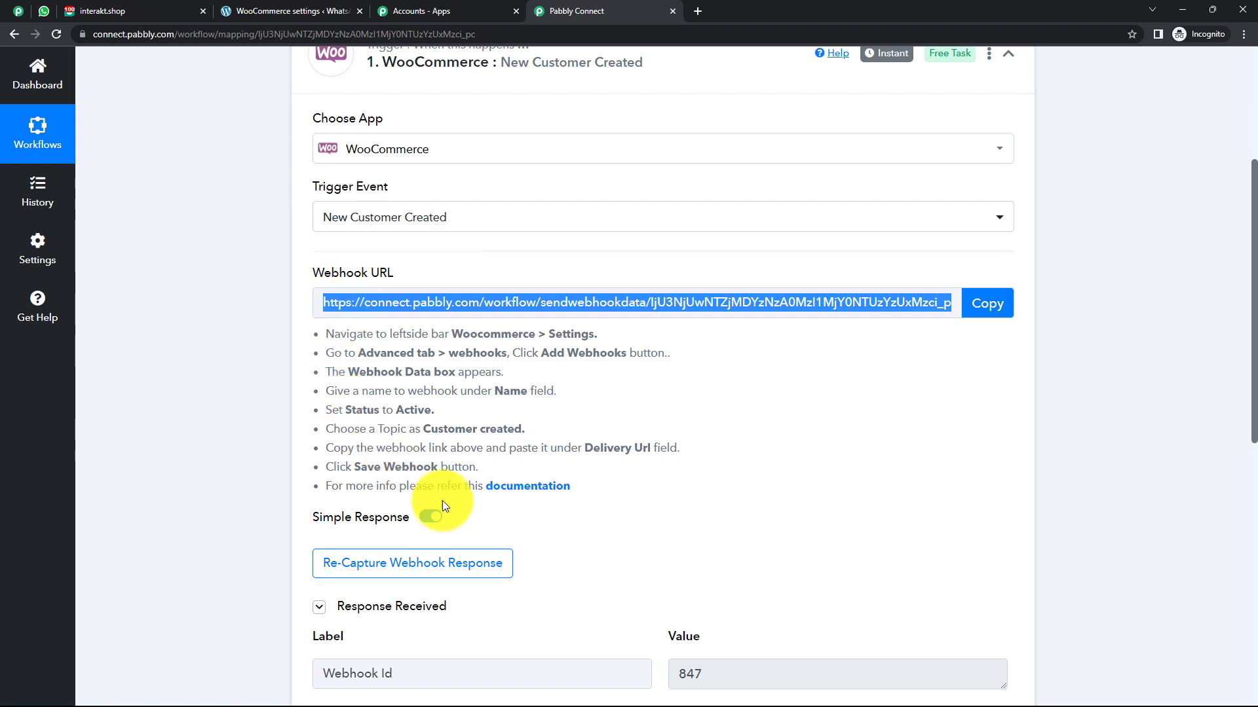
scroll(650, 380, "down", 1)
left_click(624, 393)
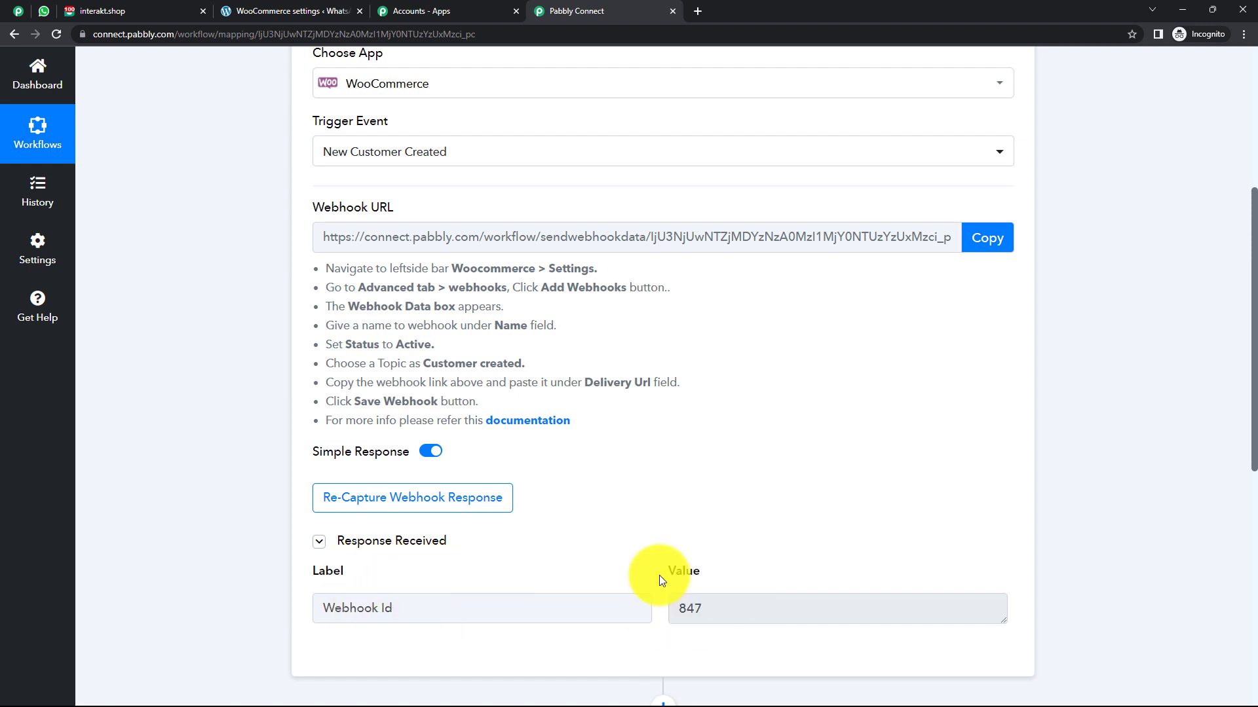
left_click(452, 512)
left_click(580, 467)
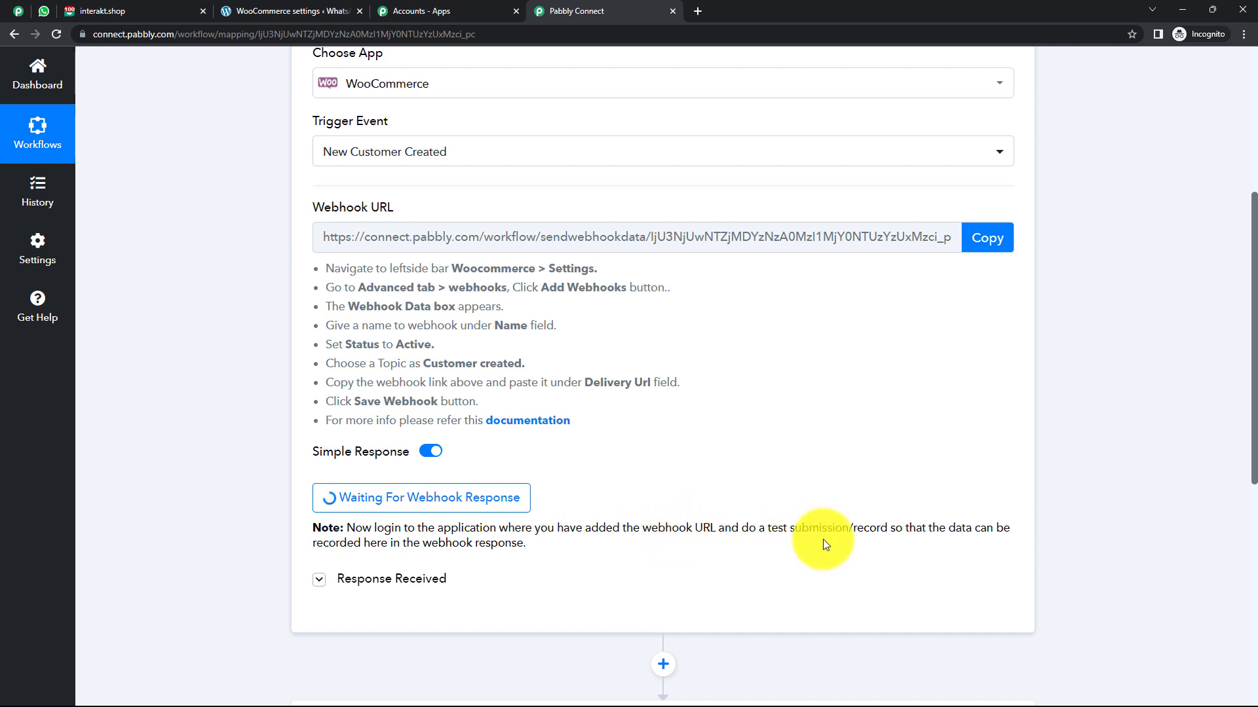
left_click(281, 13)
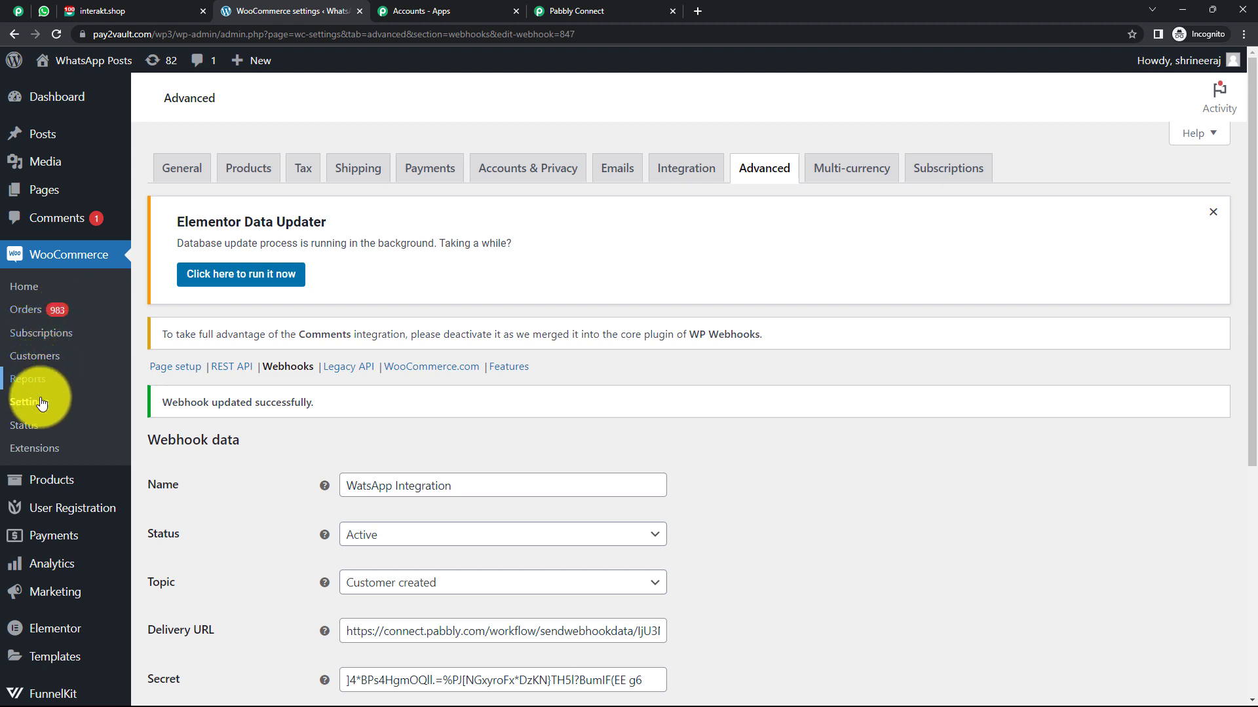
Preview the New Customer Registration form from User Registration > All Forms.
left_click(59, 510)
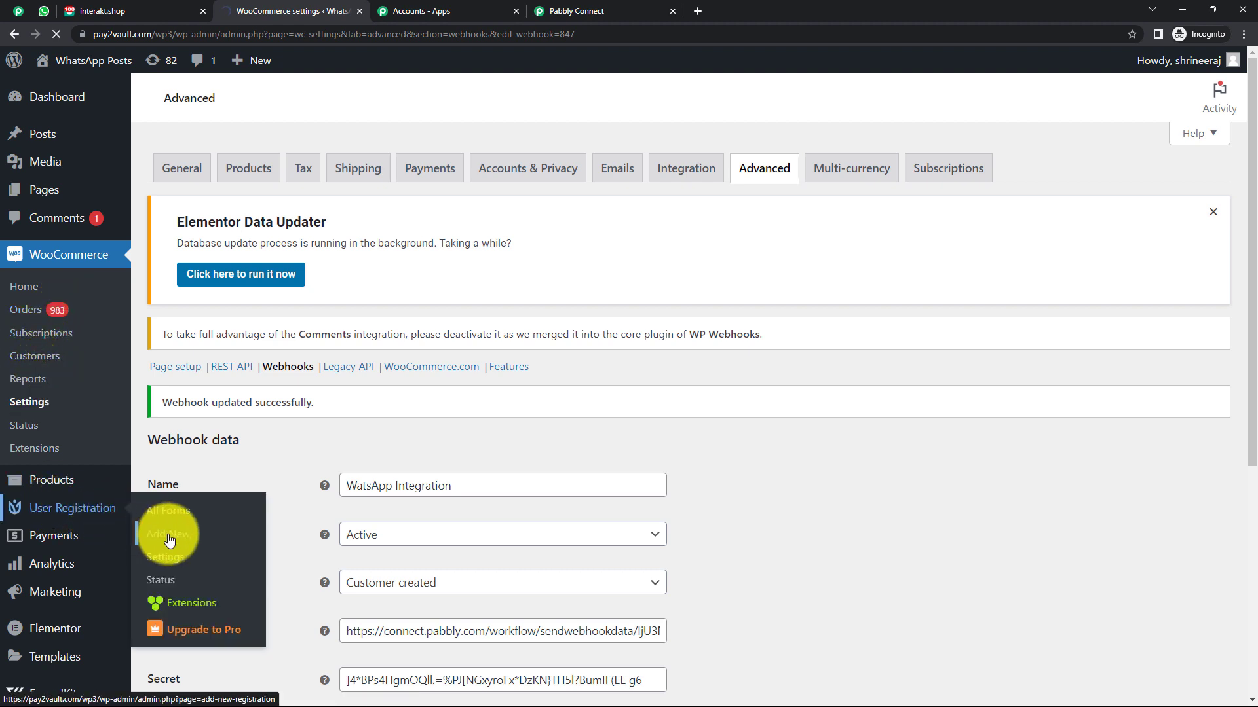
left_click(172, 512)
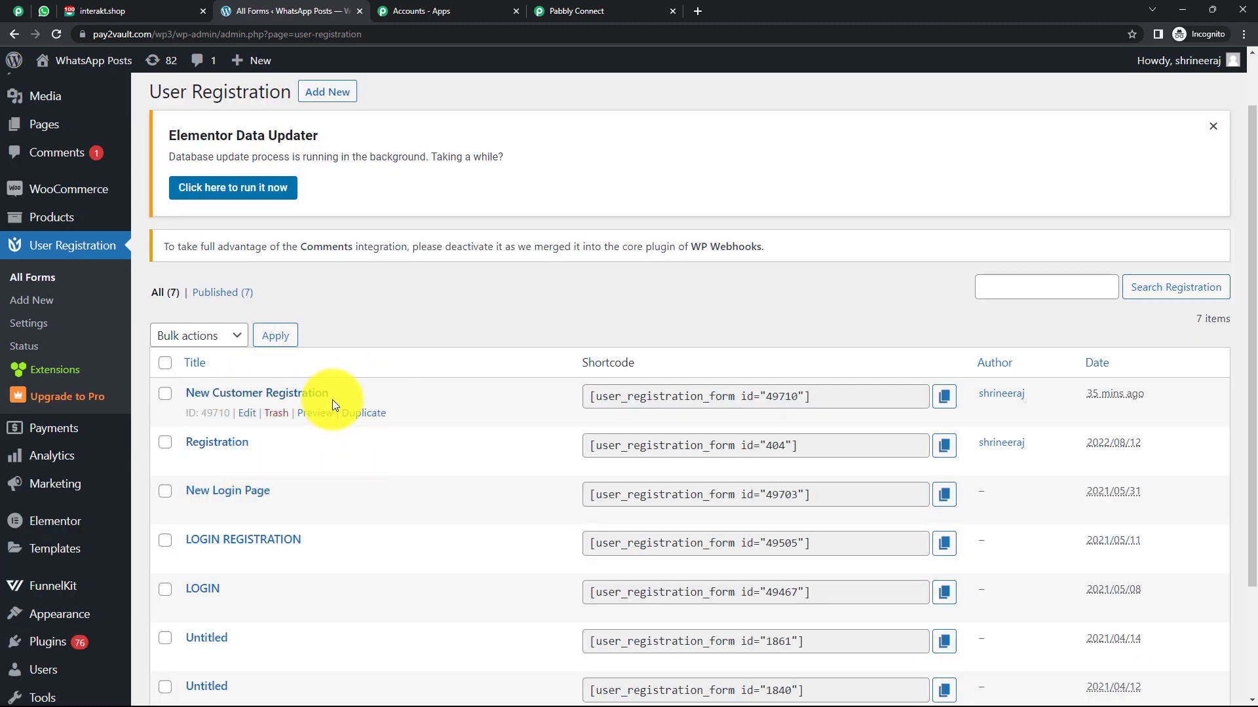
left_click(315, 413)
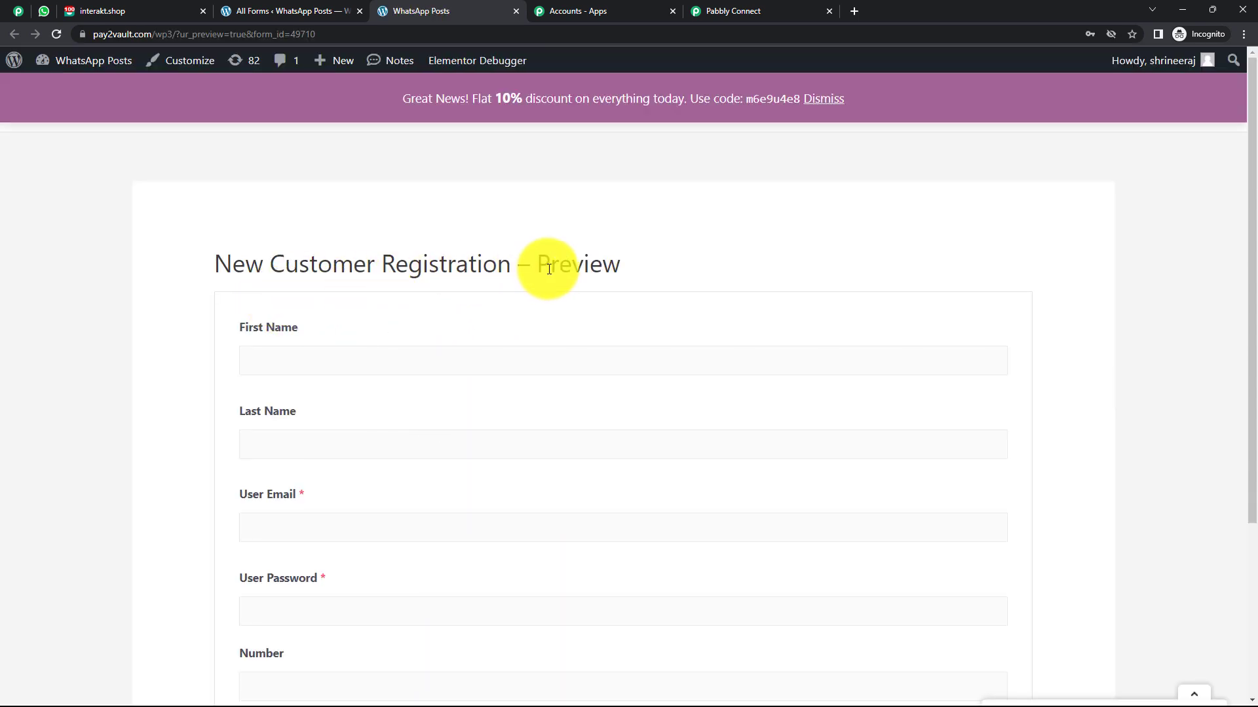
scroll(449, 255, "down", 1)
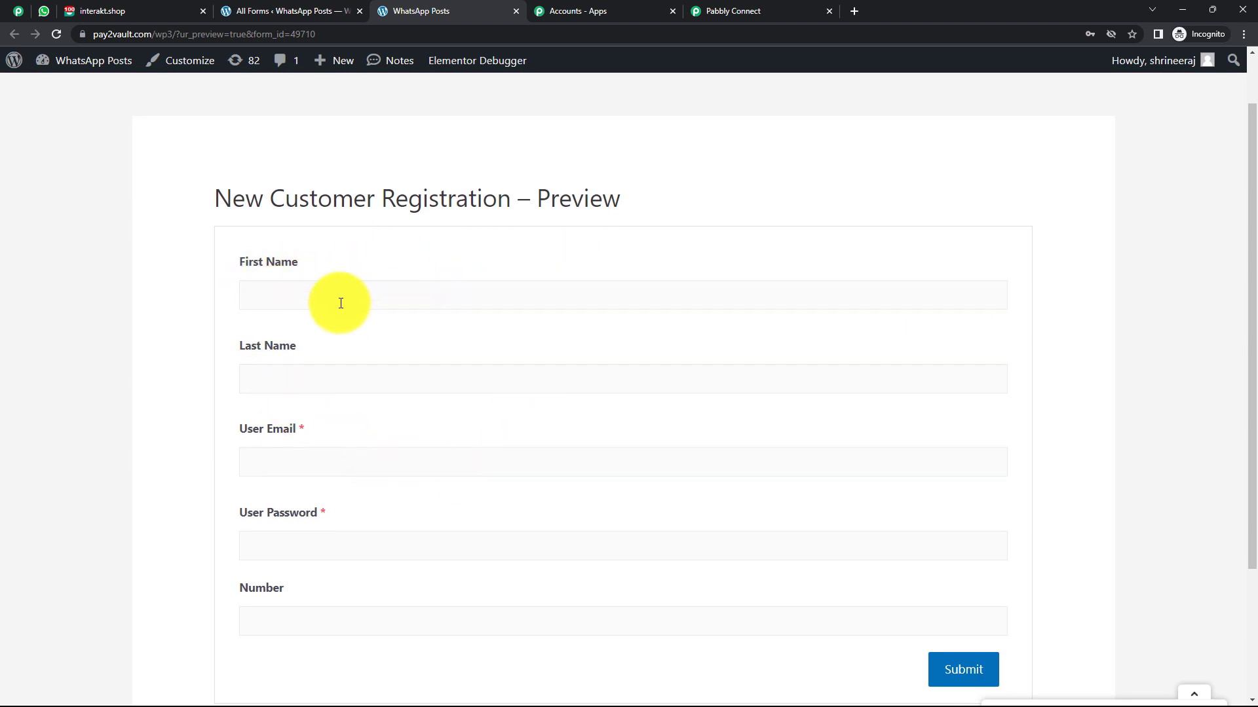
Fill in the test customer's first name, last name and email address.
left_click(316, 299)
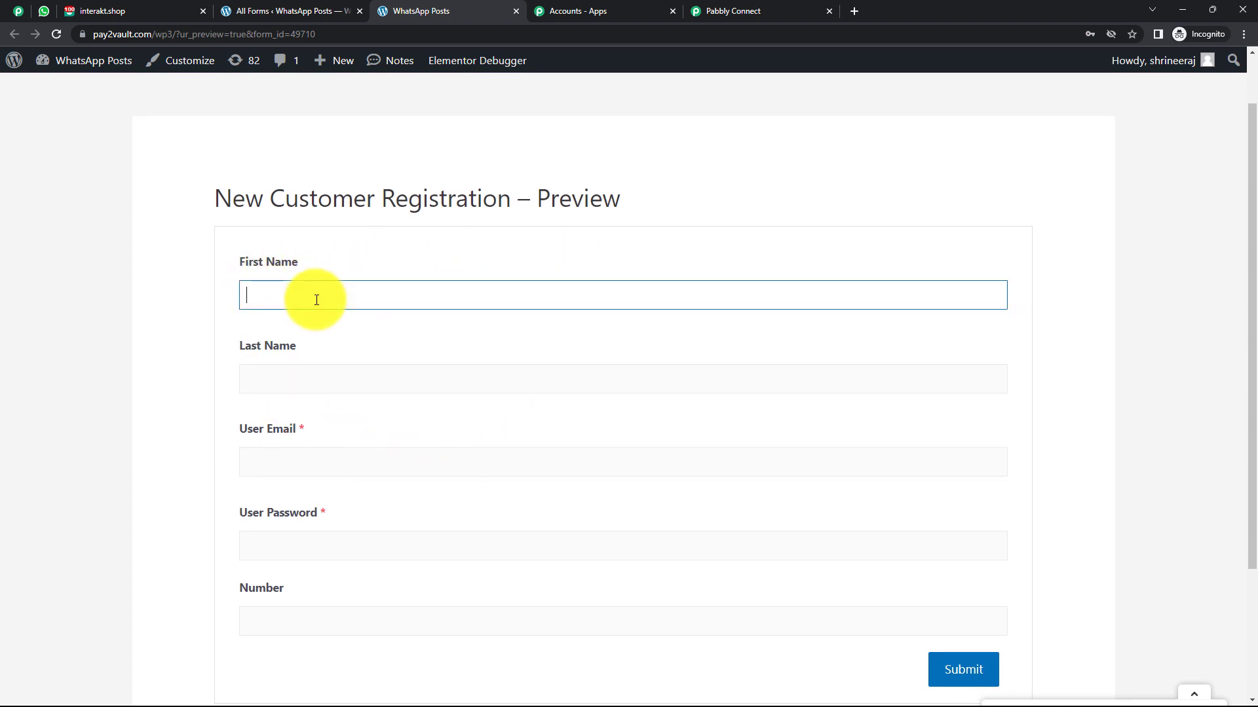
left_click(305, 379)
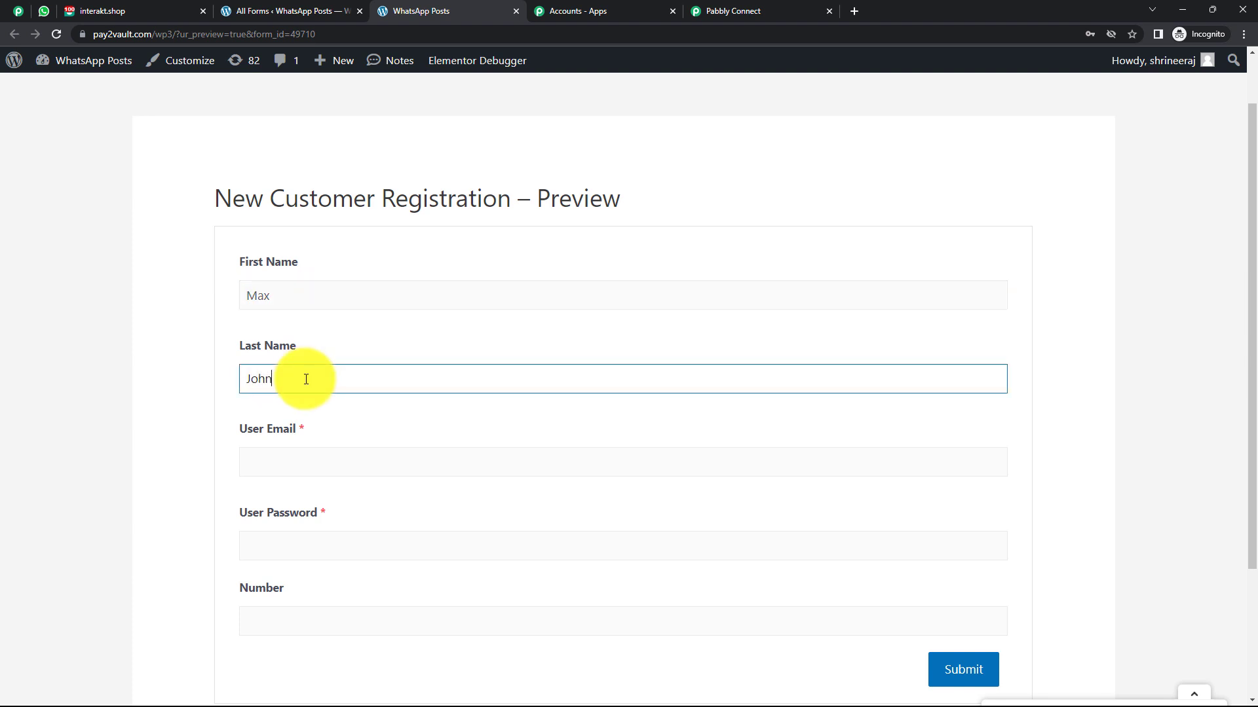
scroll(282, 386, "down", 1)
left_click(262, 398)
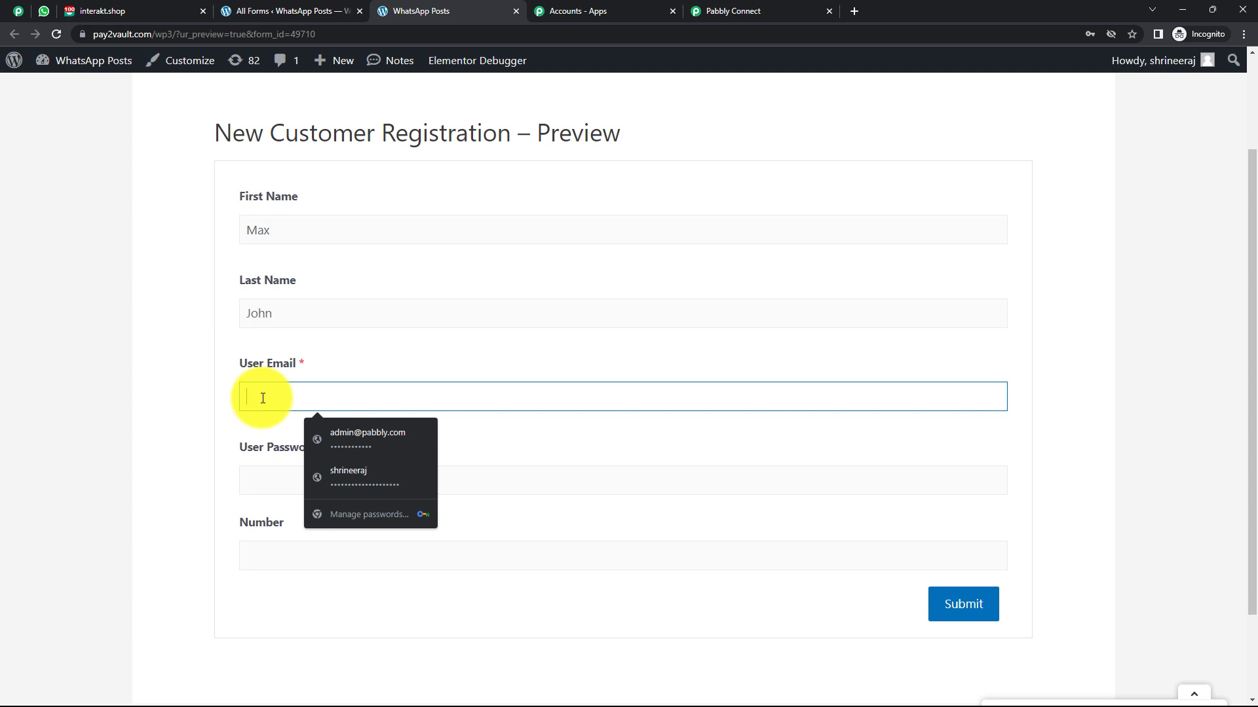
left_click(182, 404)
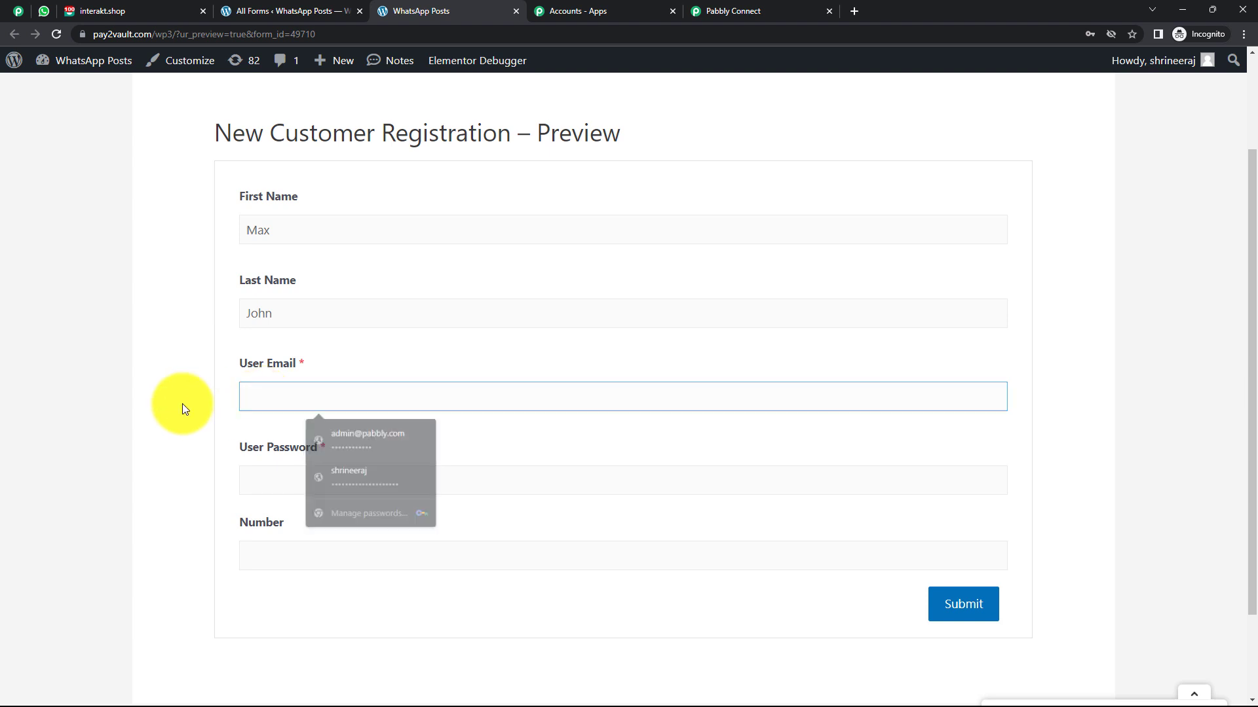
left_click(282, 403)
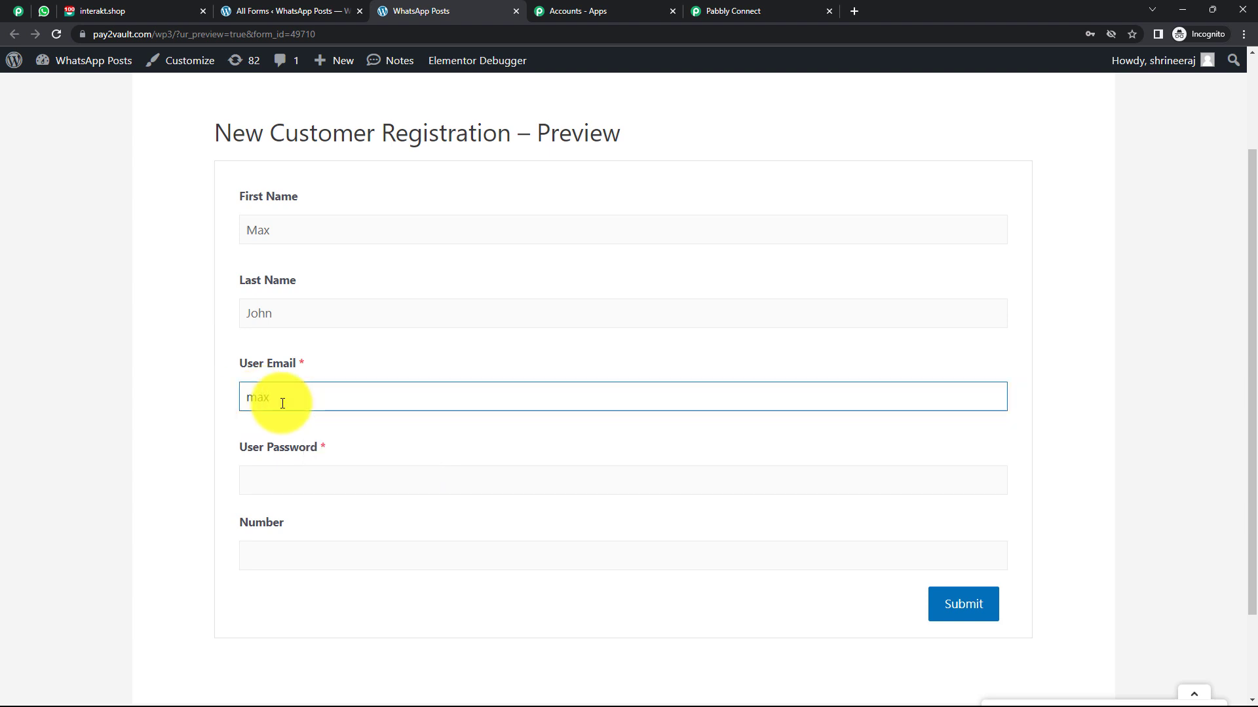
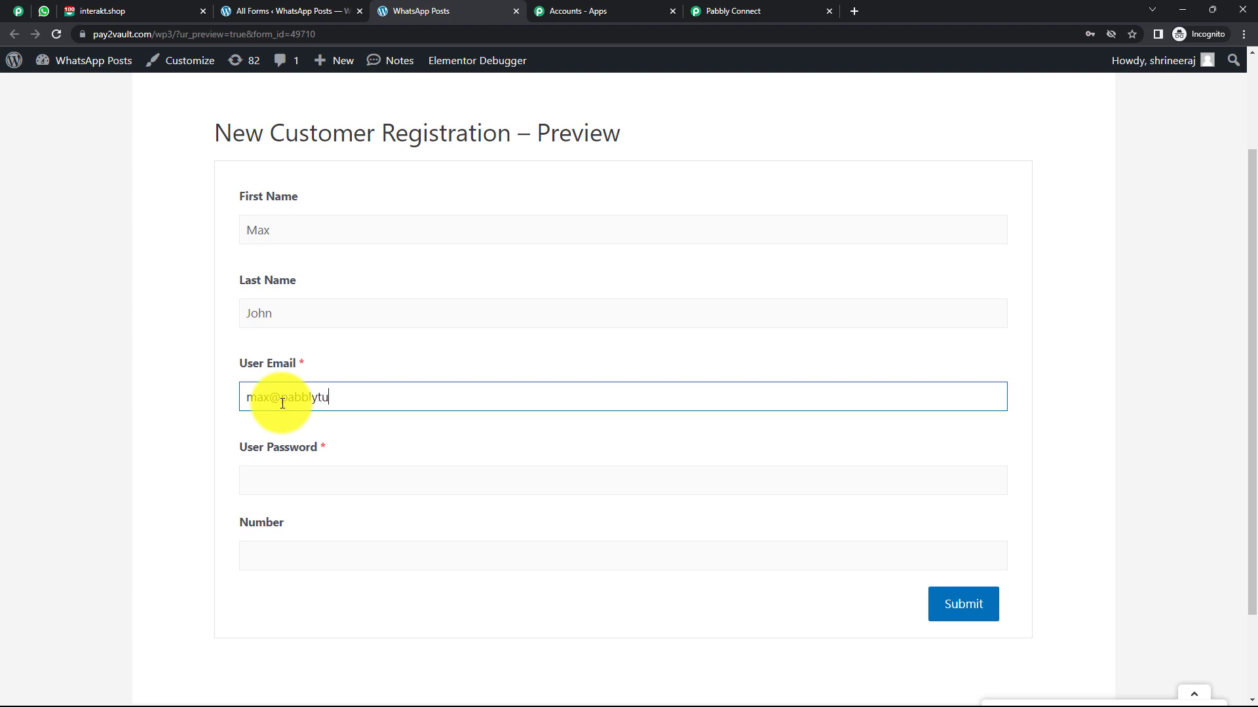
scroll(283, 403, "down", 1)
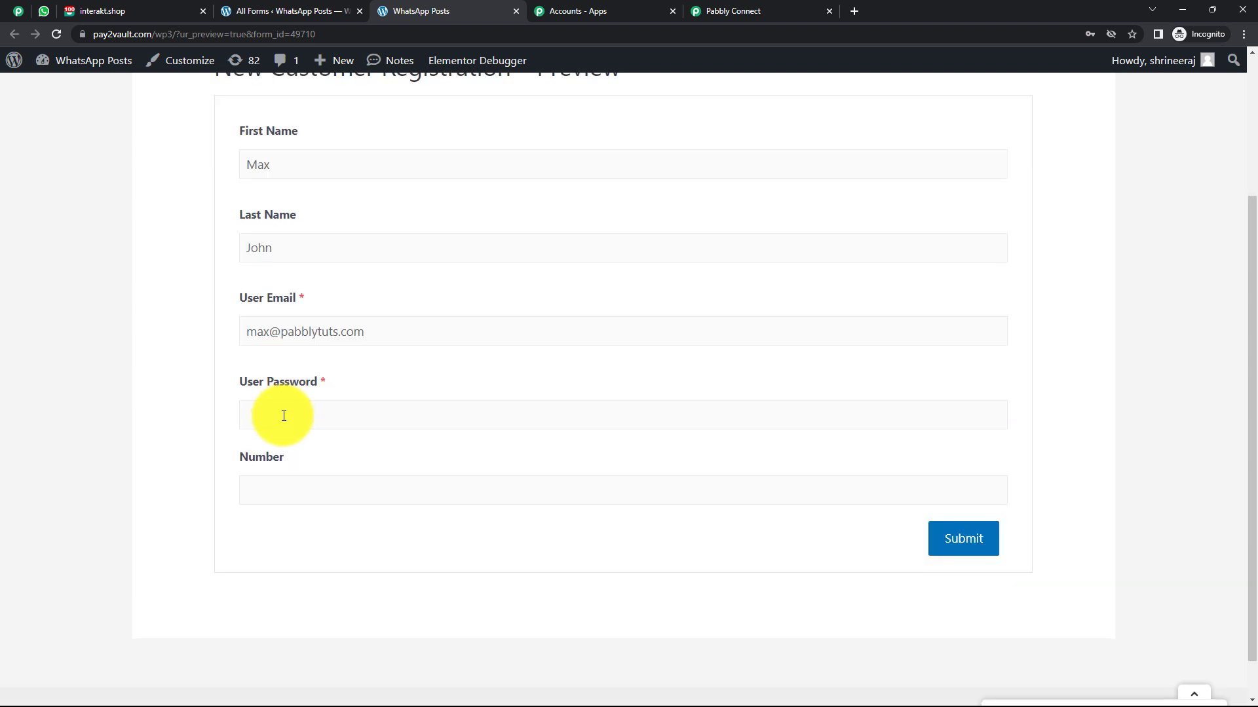
Enter a password and phone number, then submit the test registration.
left_click(284, 416)
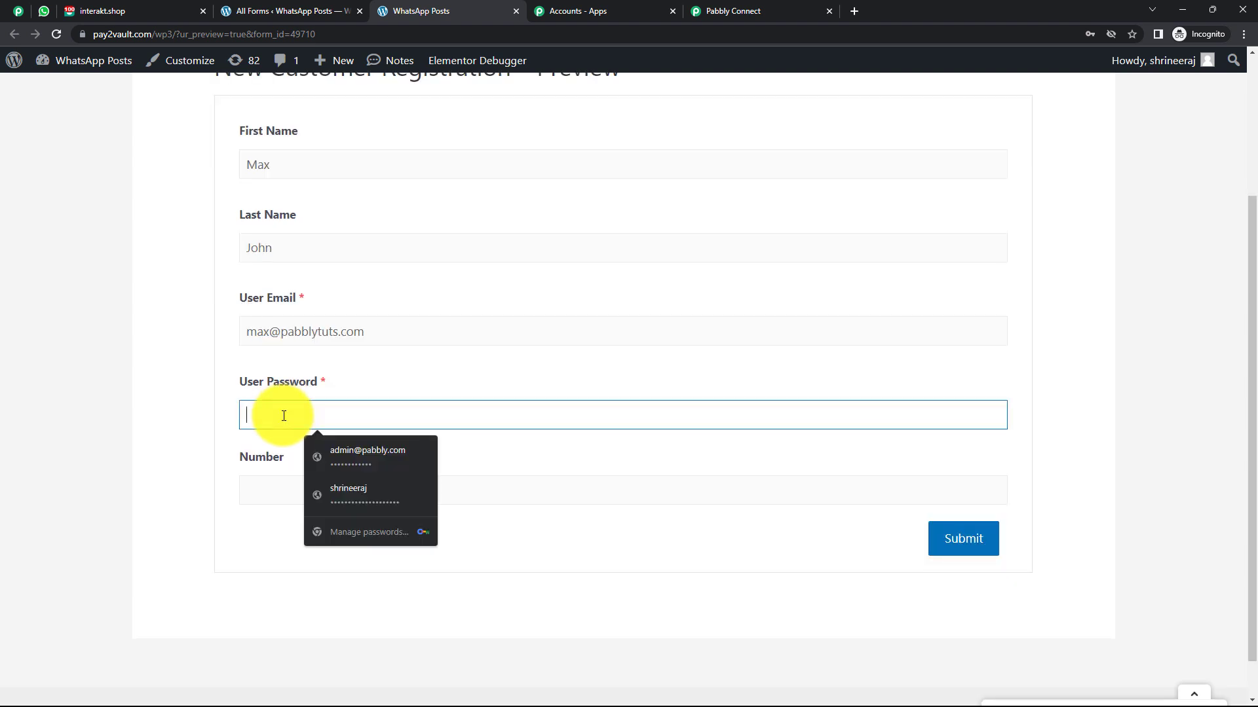
type("ma")
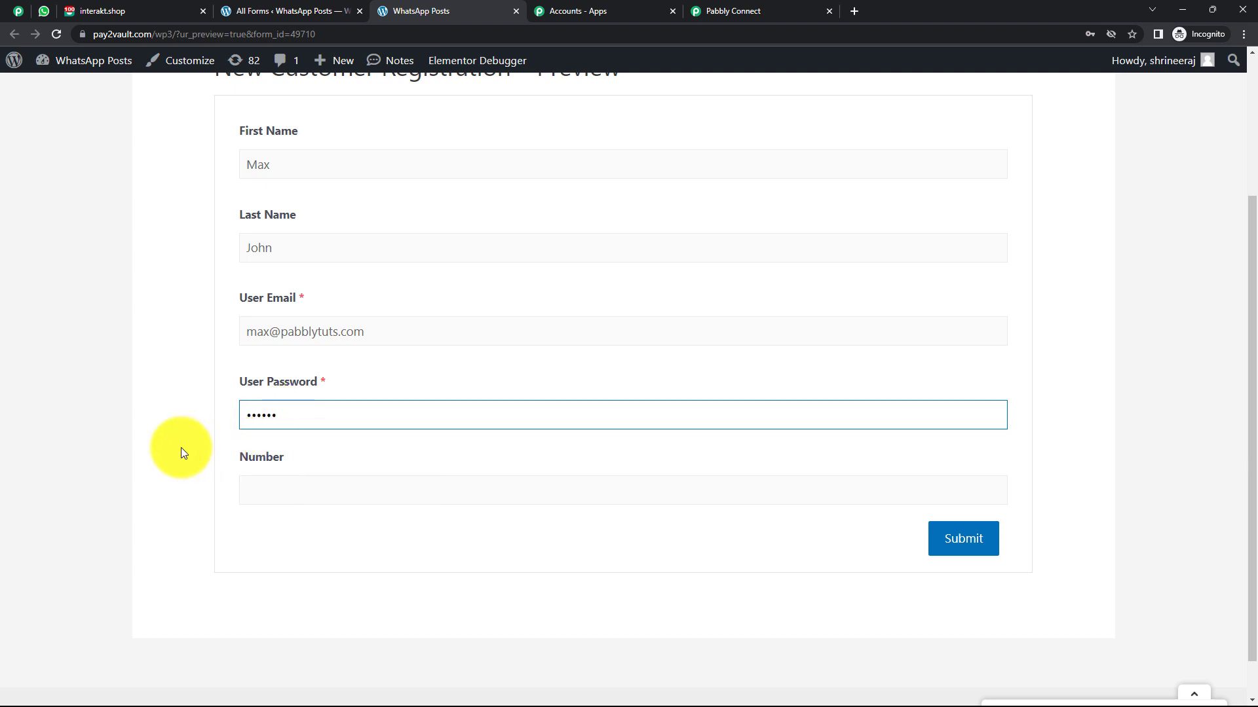
left_click(180, 447)
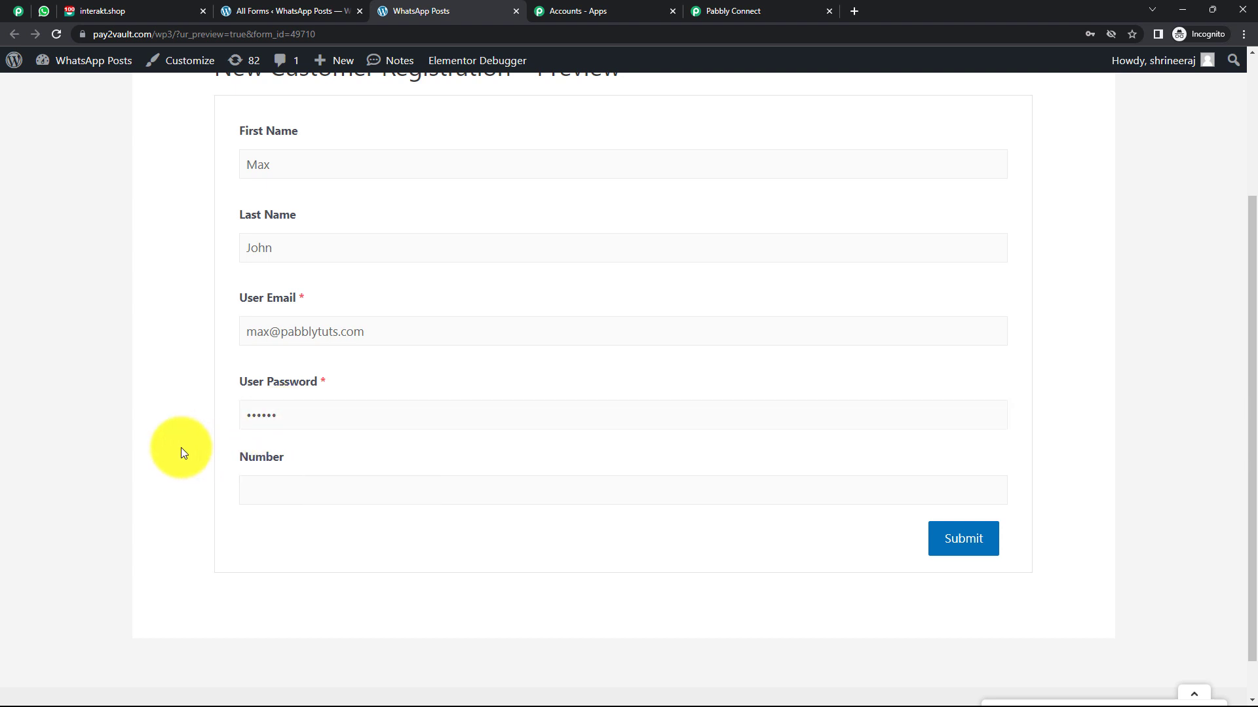
left_click(298, 495)
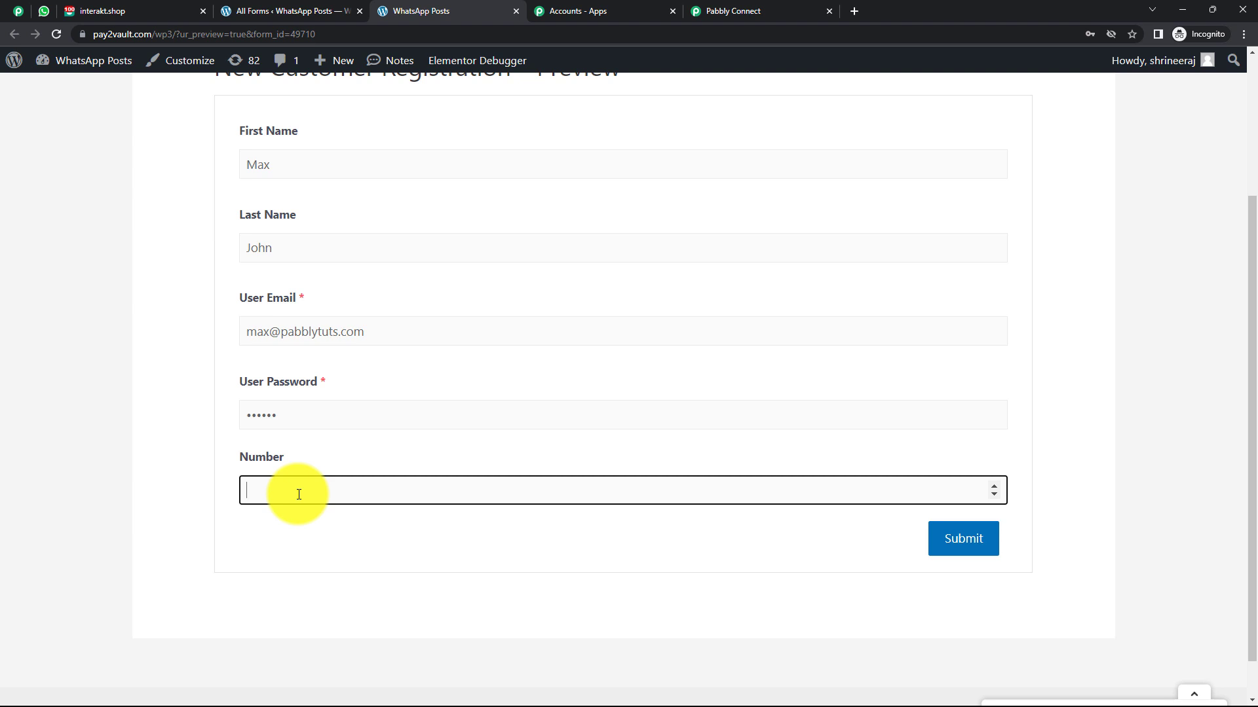
left_click(303, 507)
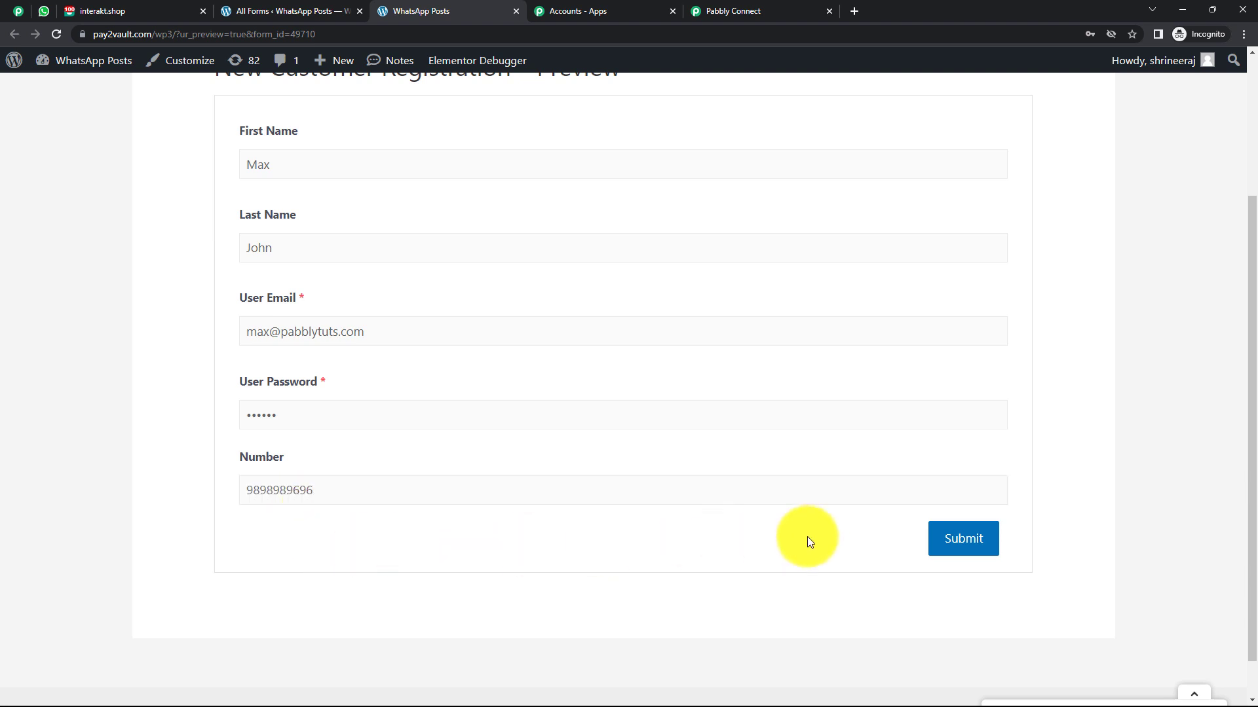
left_click(945, 539)
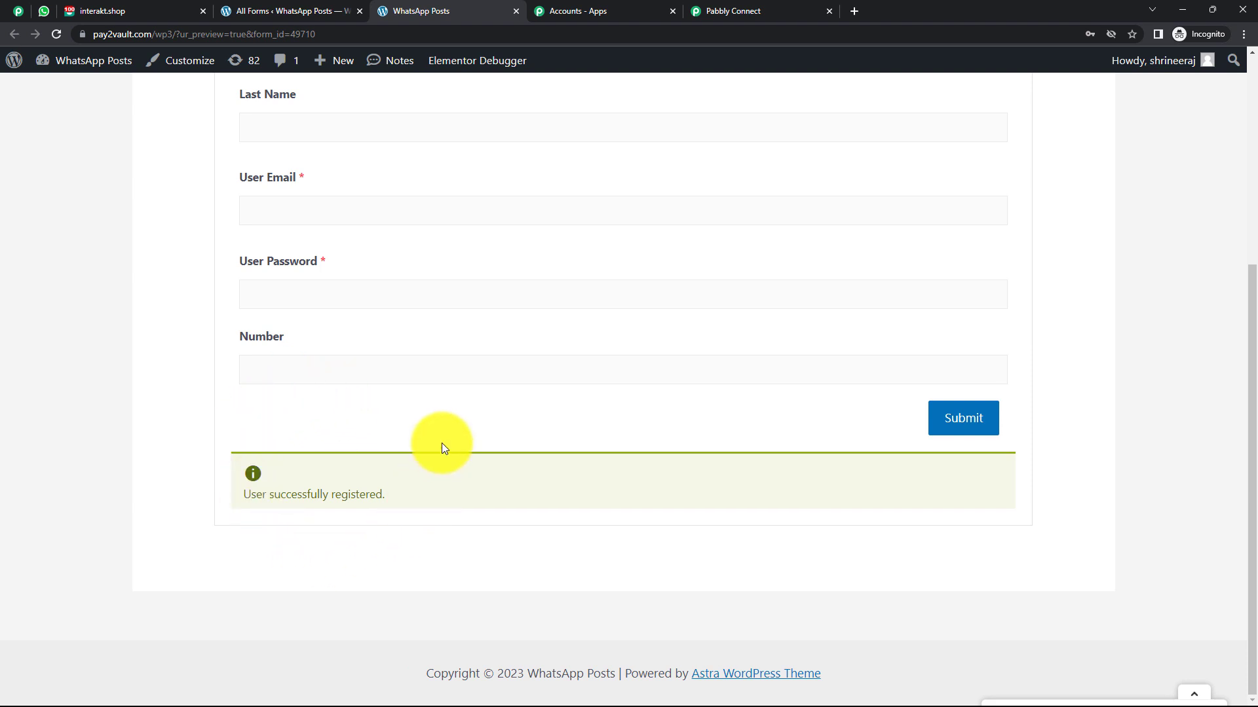
Expand the captured webhook response in Pabbly and check the customer's phone number.
left_click(732, 13)
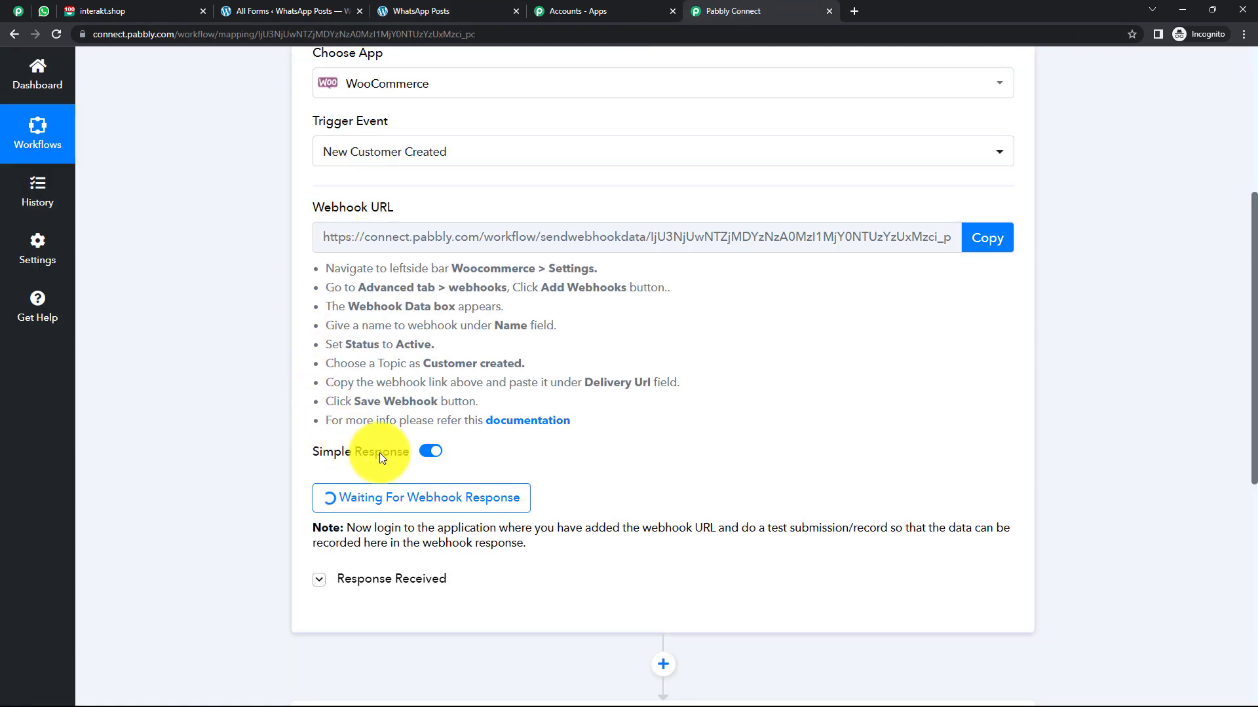
scroll(554, 328, "down", 2)
left_click(400, 476)
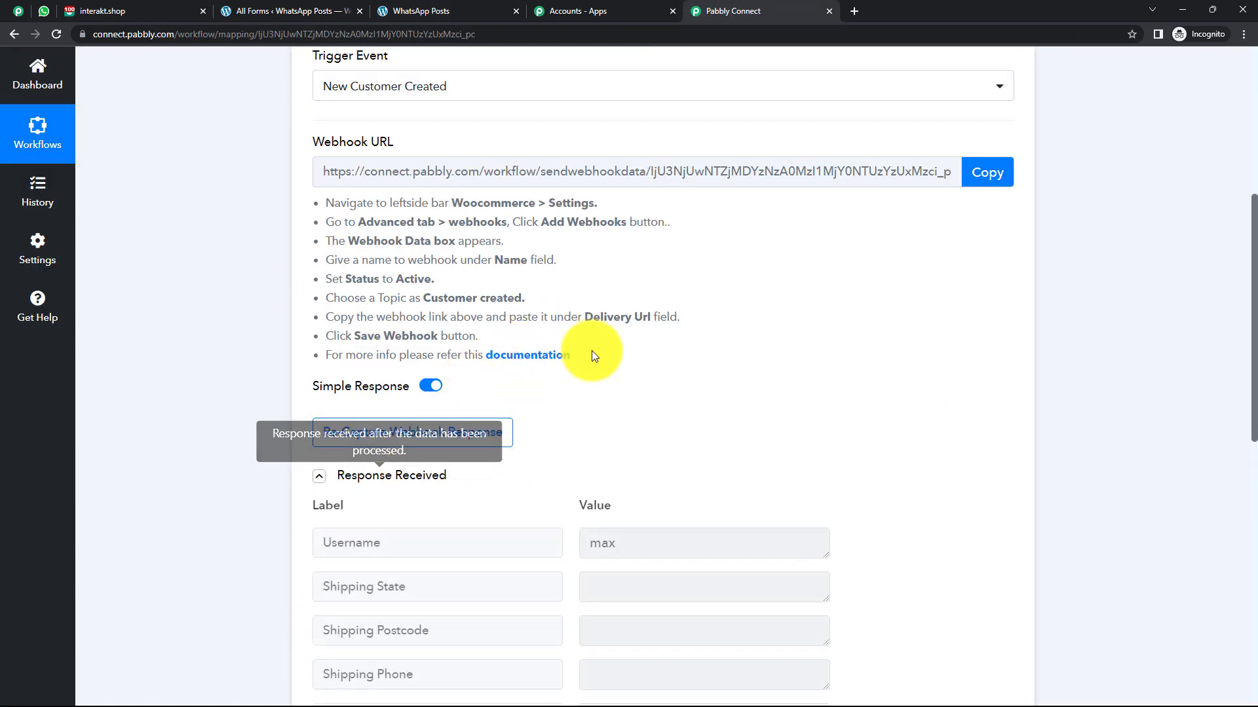
scroll(542, 336, "down", 2)
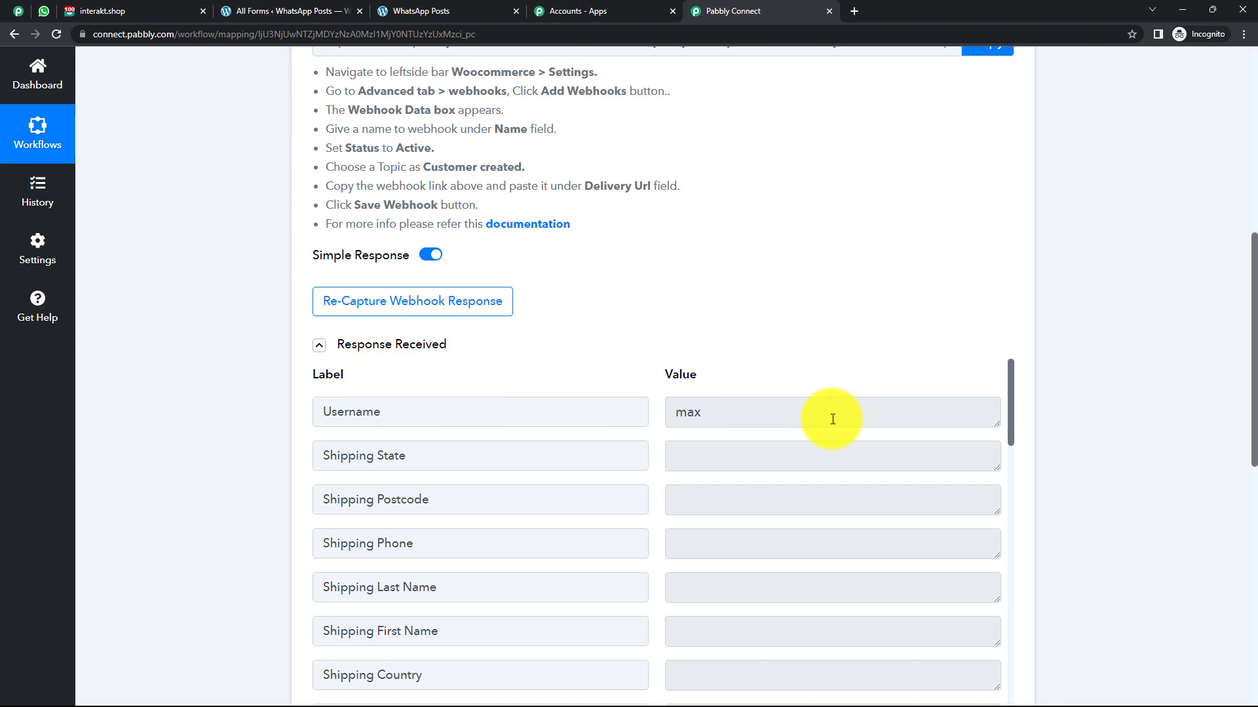
scroll(738, 413, "down", 8)
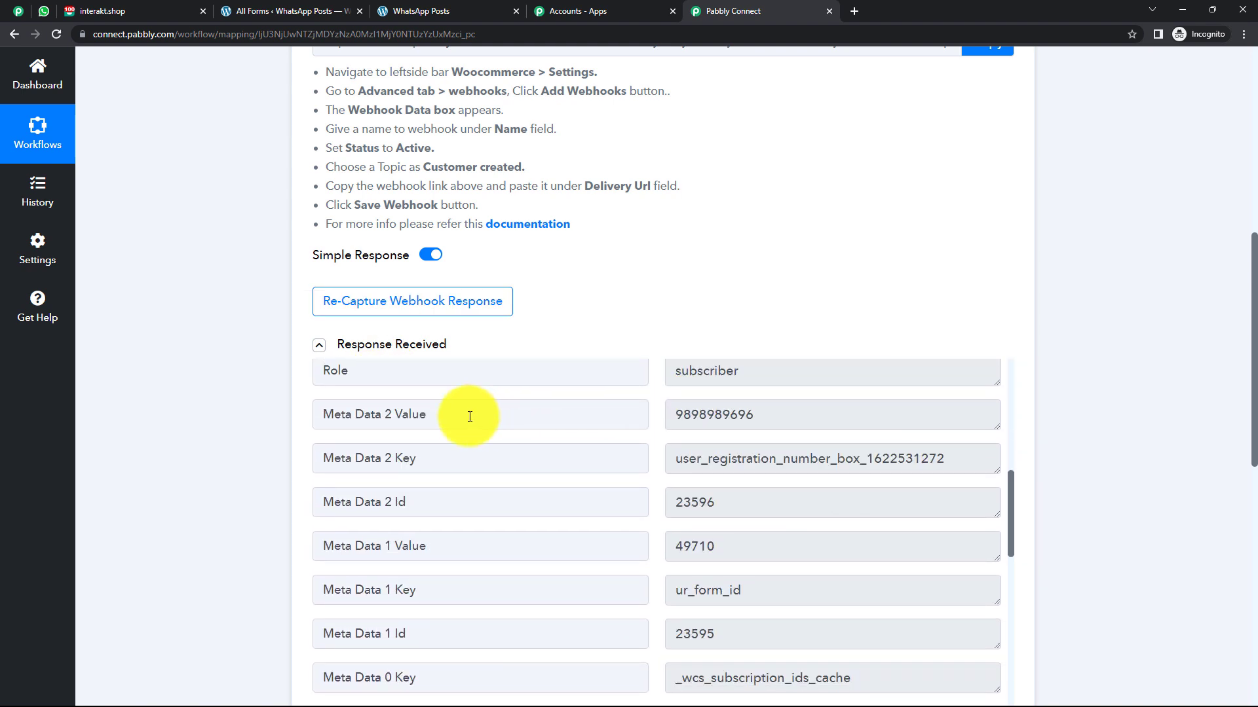
left_click_drag(777, 415, 674, 415)
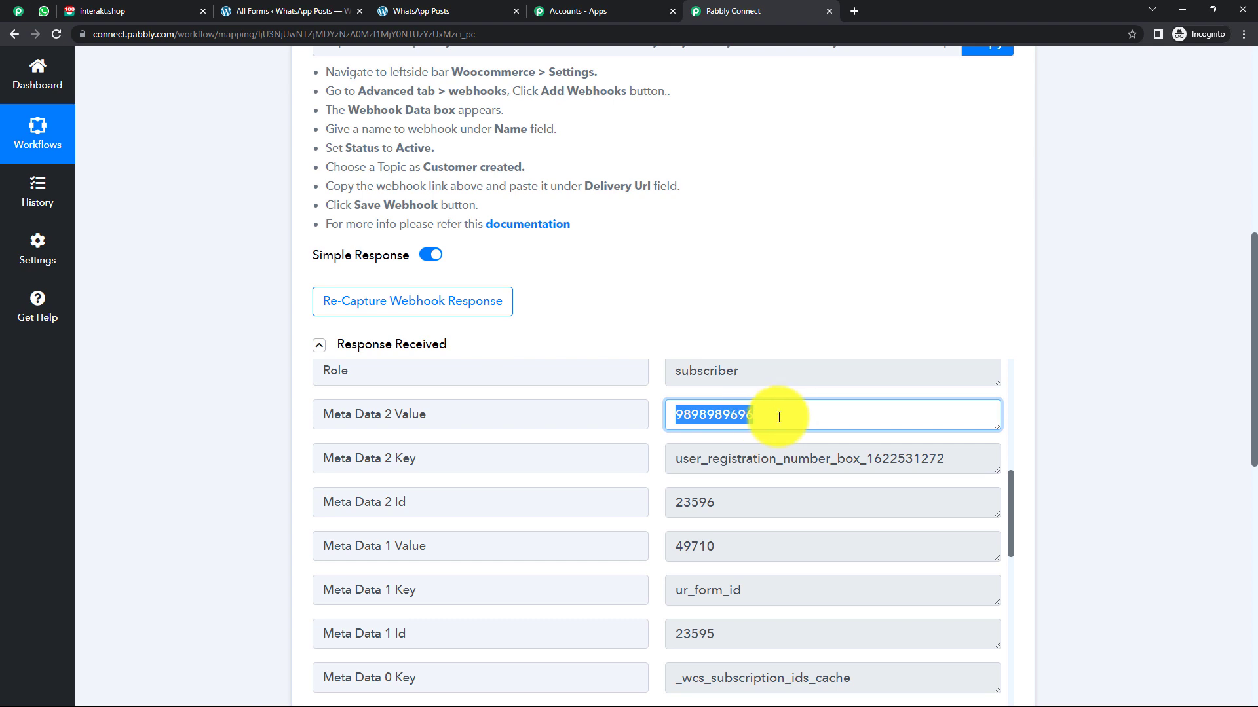
left_click(779, 418)
scroll(779, 418, "down", 2)
scroll(779, 418, "down", 2)
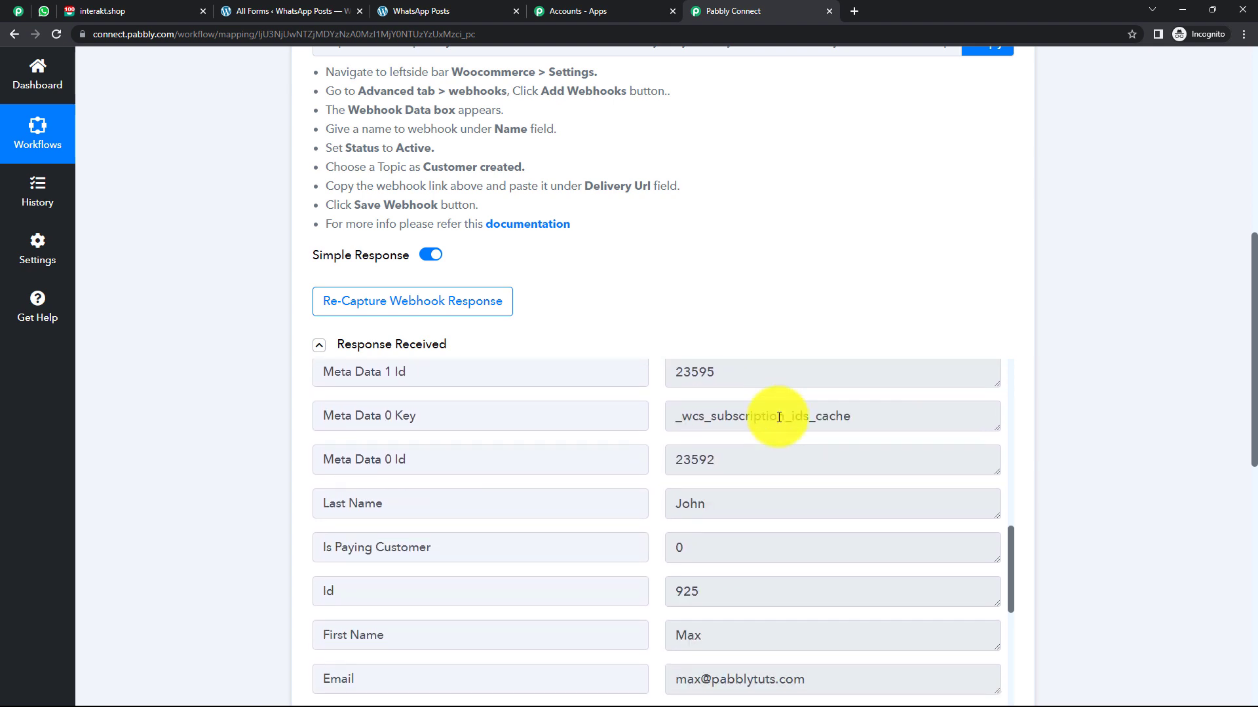
Check the captured last name and remaining fields, then expand the Choose Your Next Application step.
left_click(700, 505)
left_click_drag(700, 504, 668, 504)
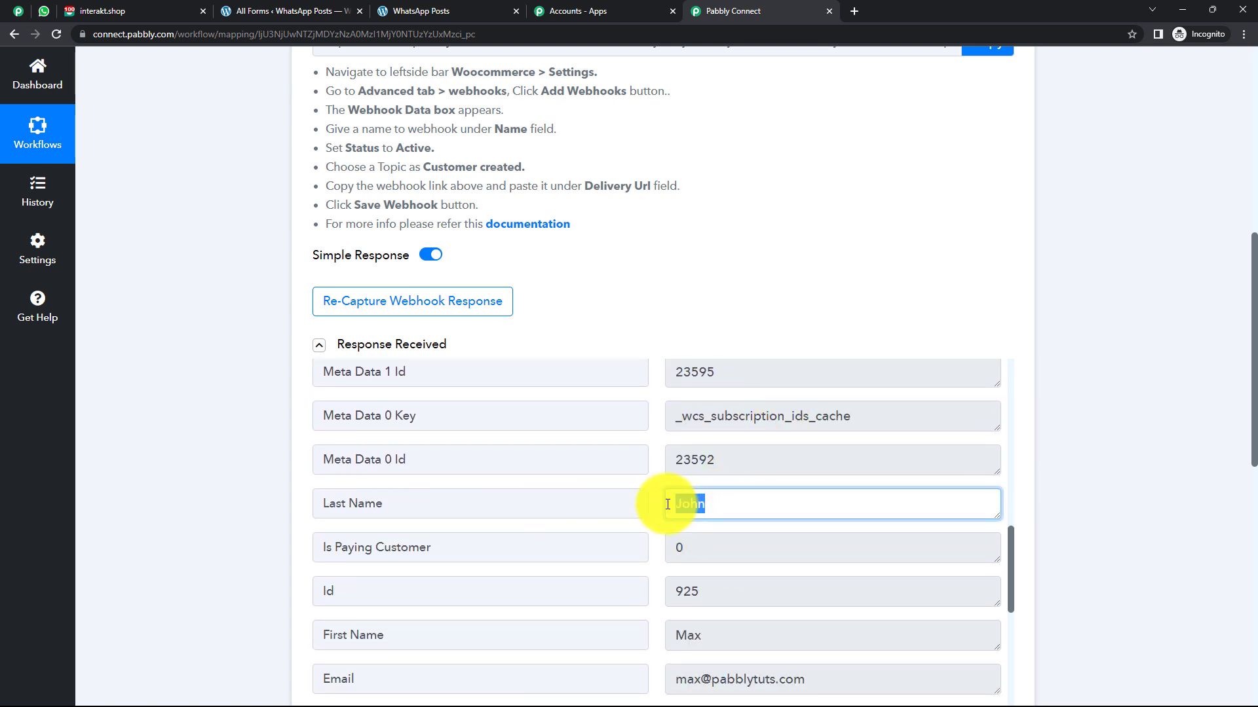
scroll(716, 499, "down", 1)
left_click_drag(716, 570, 644, 569)
scroll(725, 533, "down", 6)
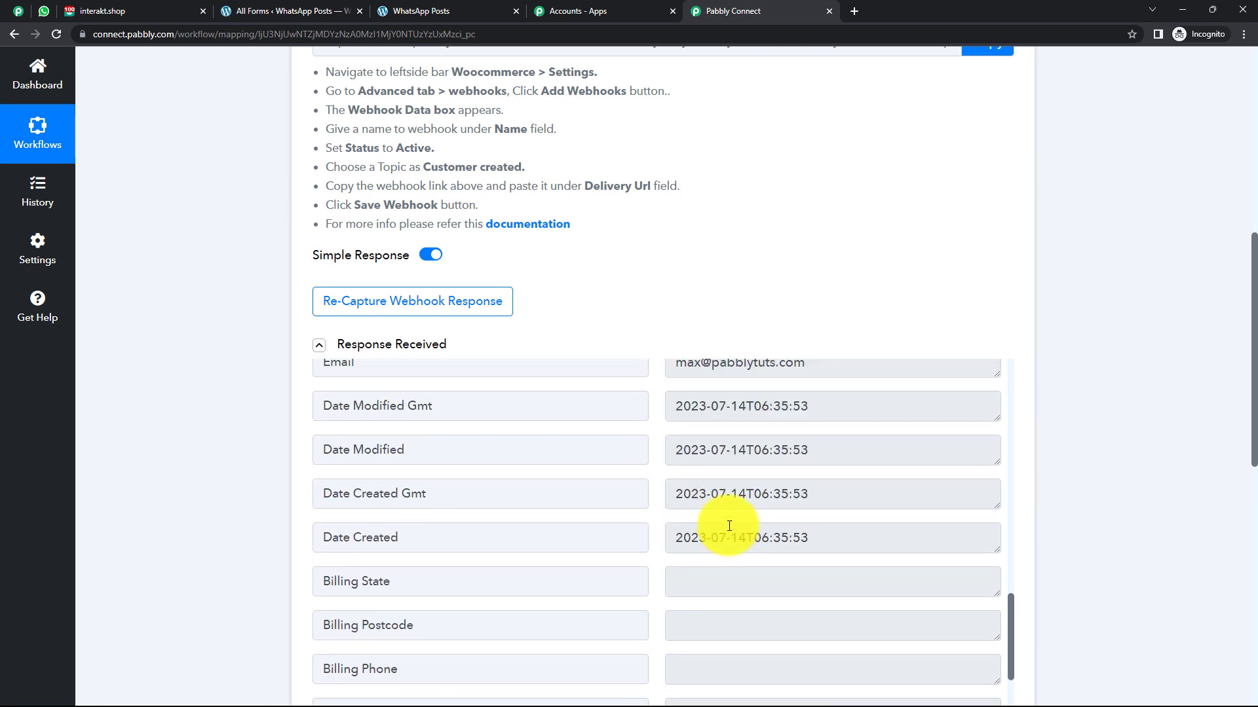
left_click_drag(1010, 675, 1007, 401)
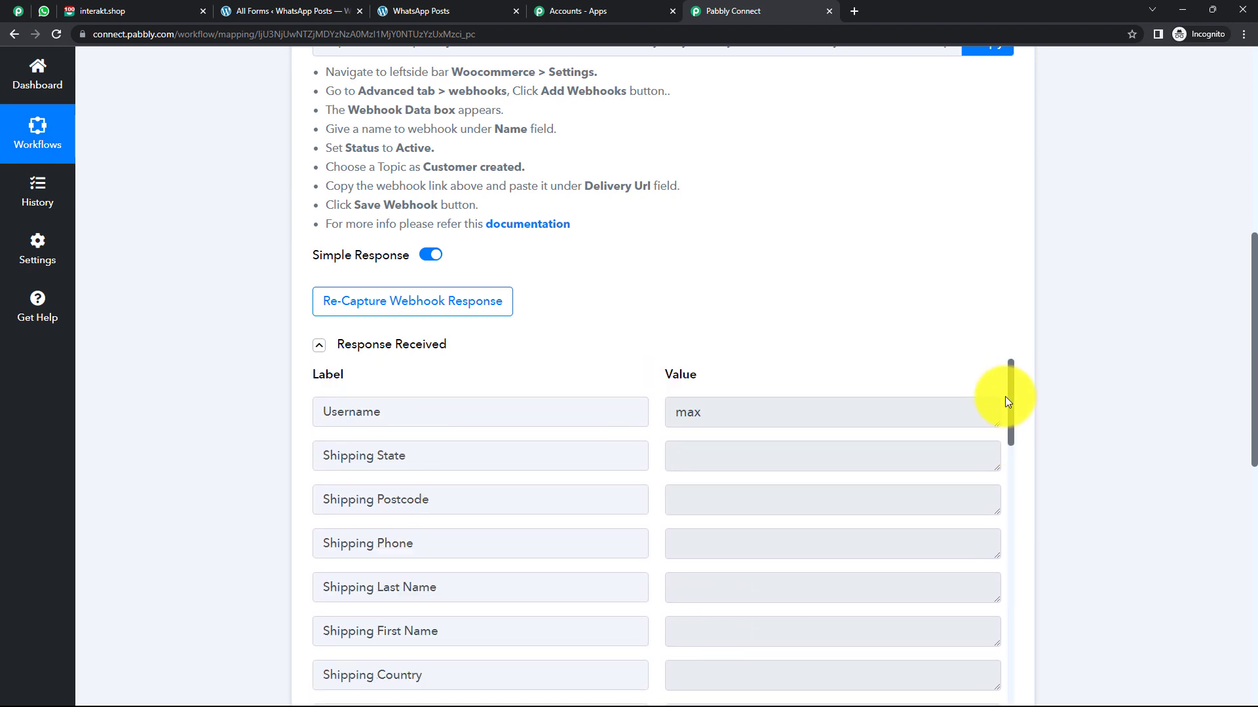
left_click_drag(712, 407, 678, 413)
left_click_drag(1010, 403, 1011, 668)
scroll(832, 505, "down", 2)
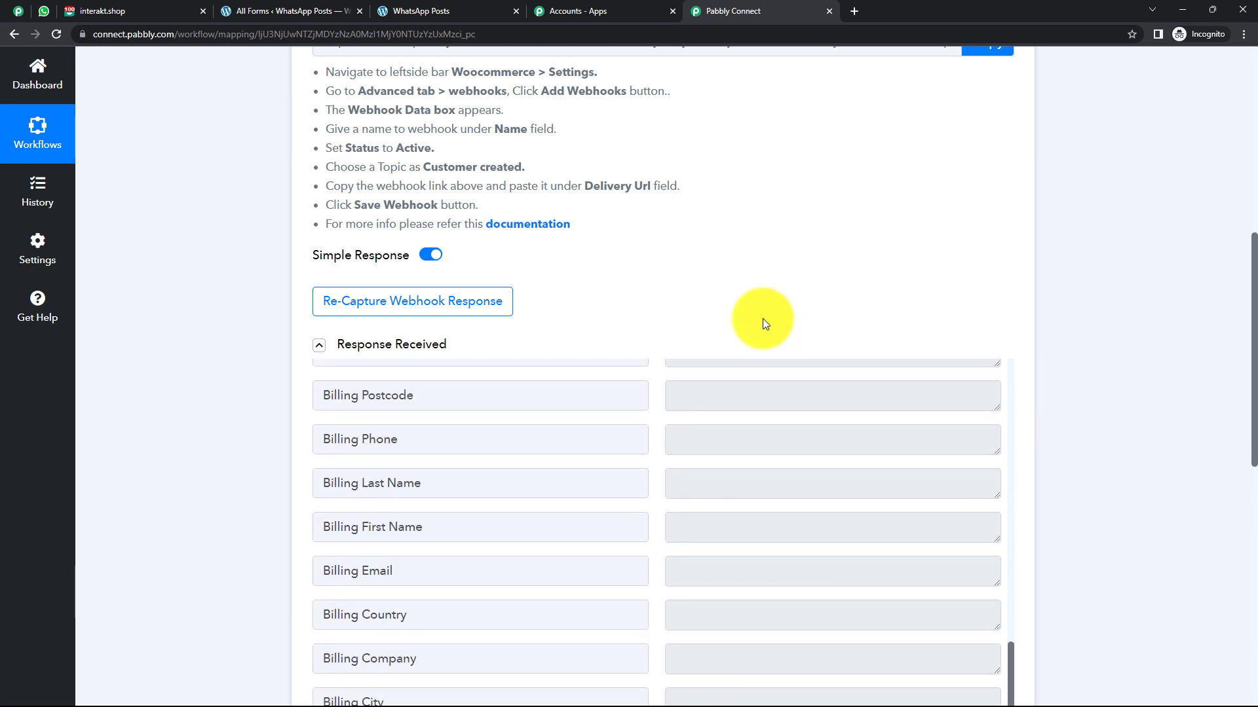
scroll(764, 323, "down", 4)
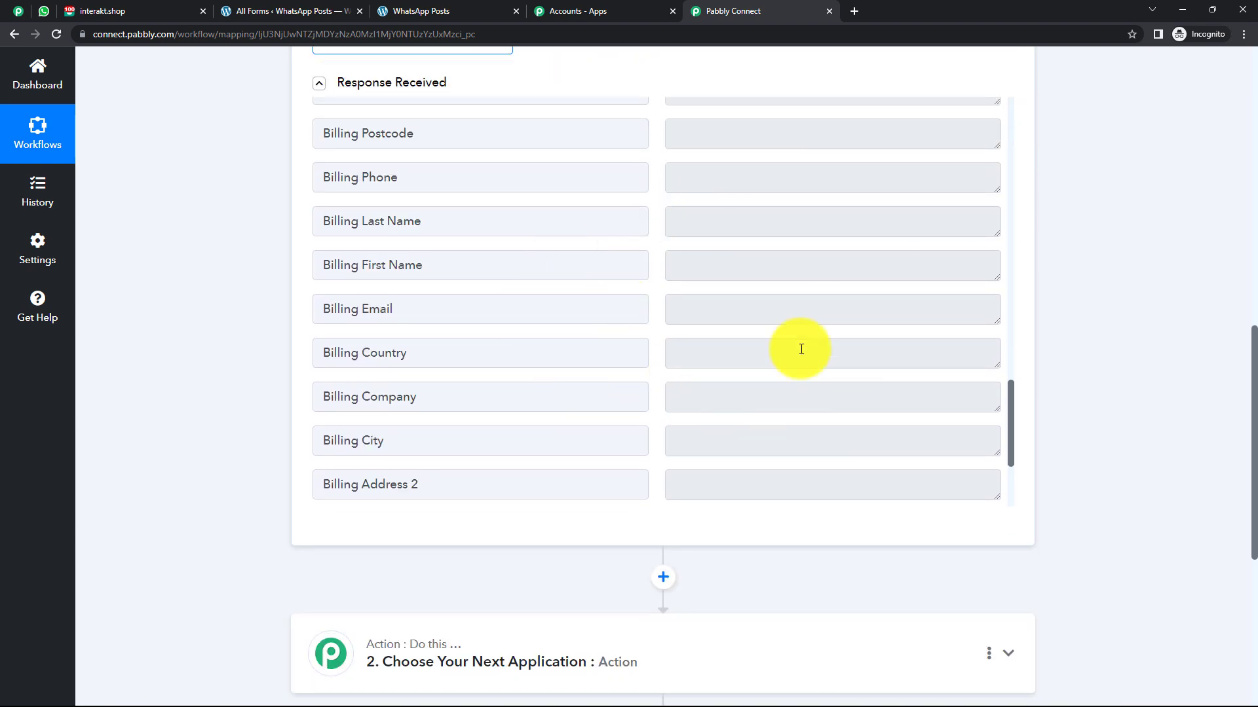
scroll(730, 248, "down", 4)
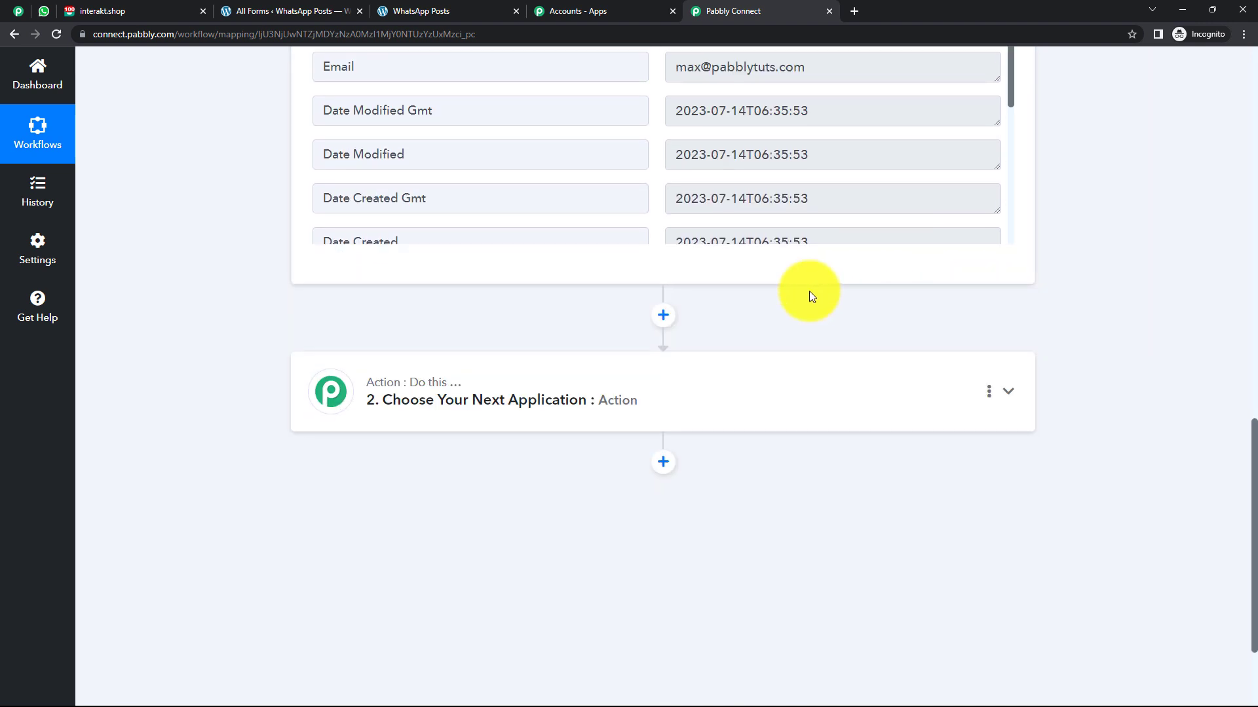
left_click(611, 404)
Set the action to Interakt with the Send WhatsApp Template Message event.
scroll(609, 401, "down", 2)
left_click(487, 357)
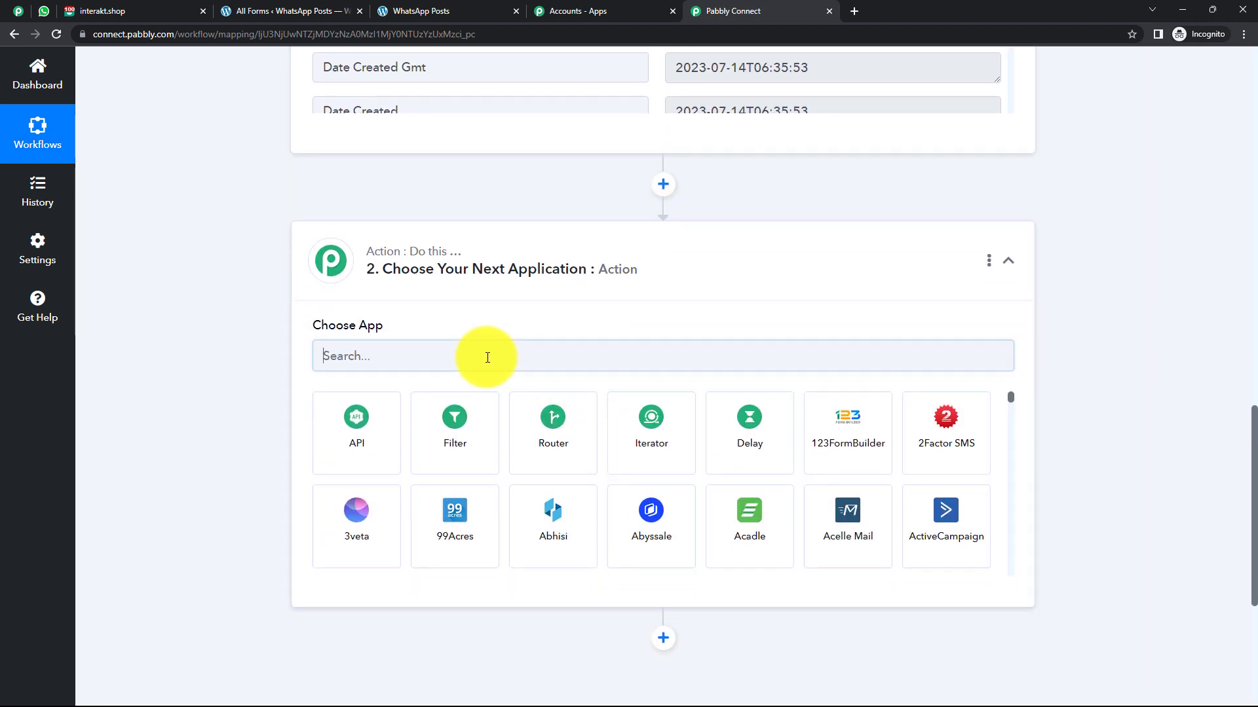
type("Inter")
left_click(347, 418)
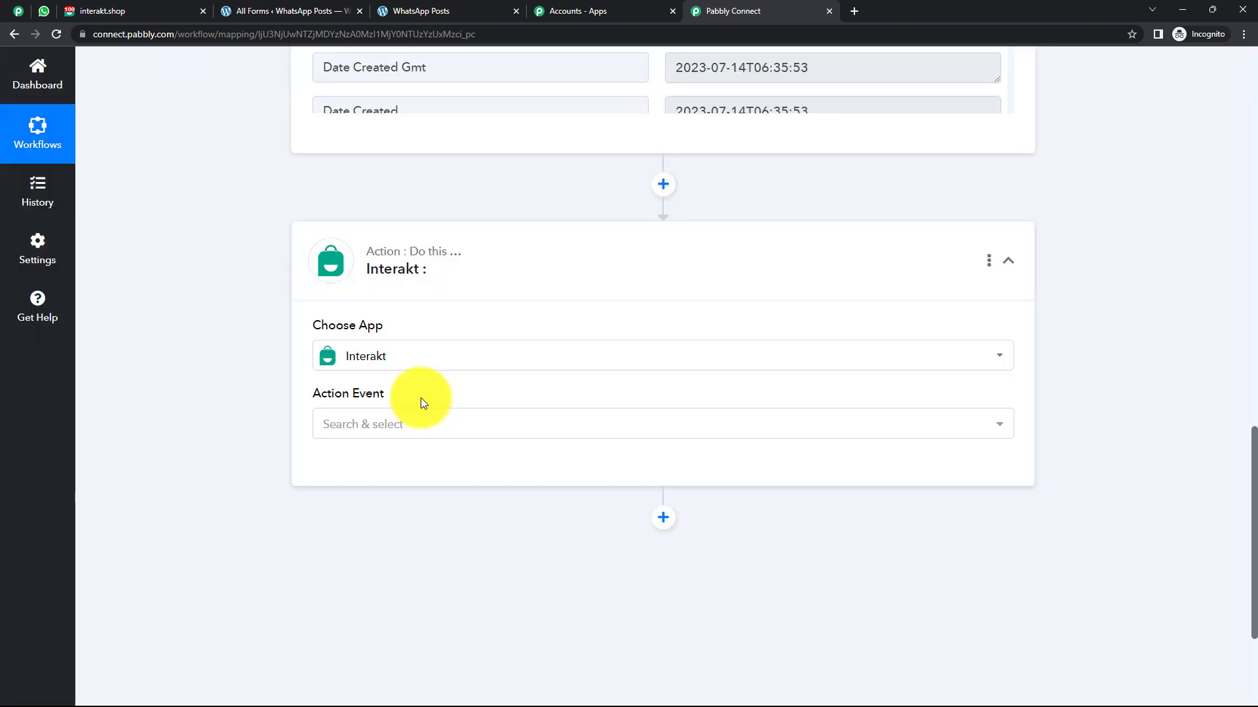
left_click(407, 424)
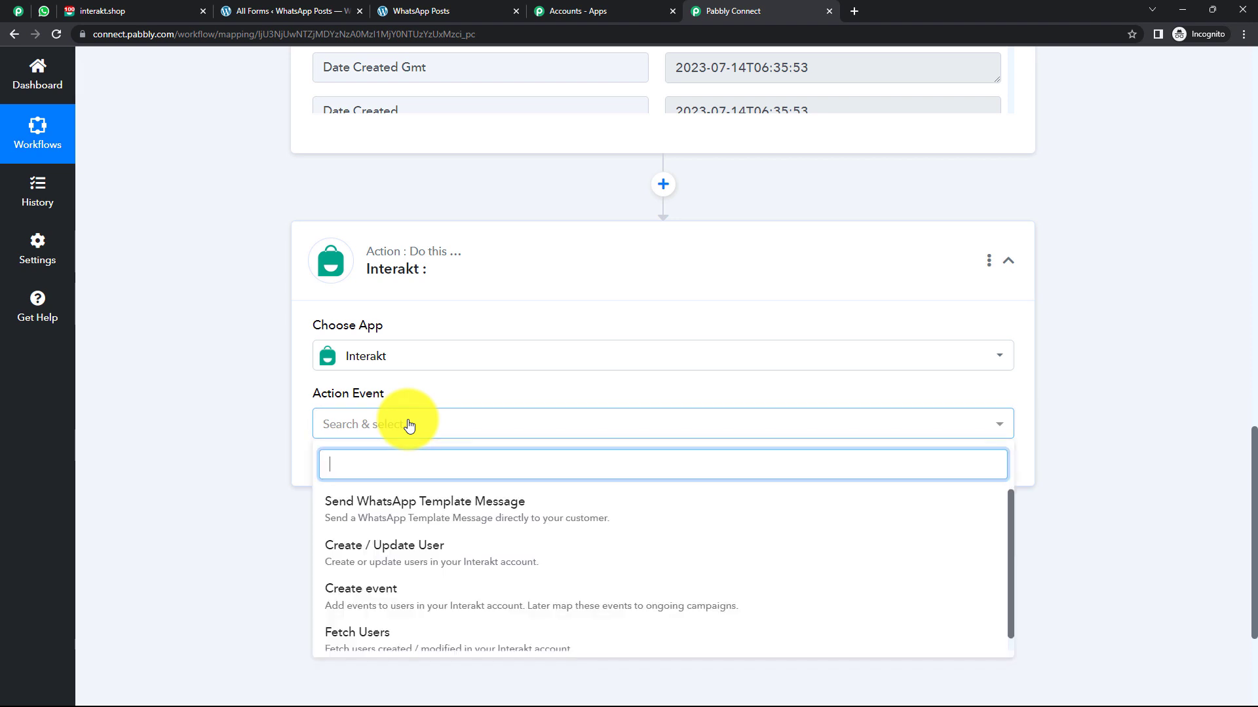
left_click(427, 514)
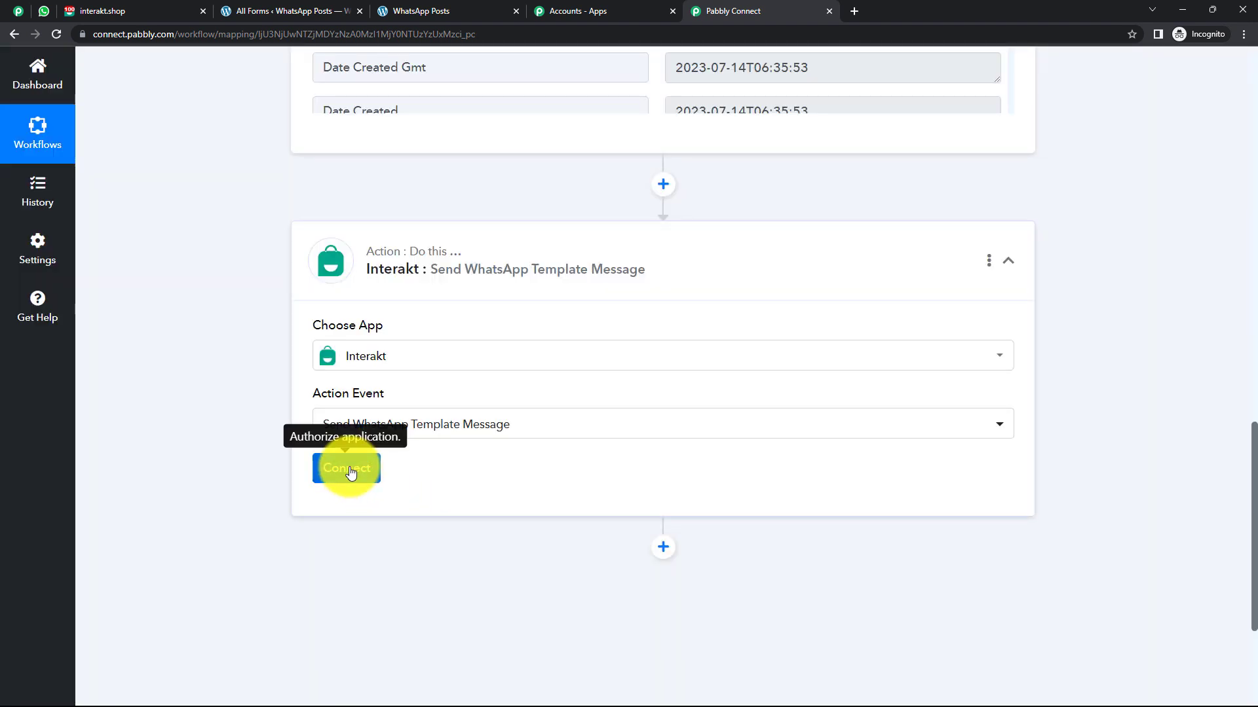
Start adding a new Interakt connection and switch to the Interakt site.
left_click(350, 471)
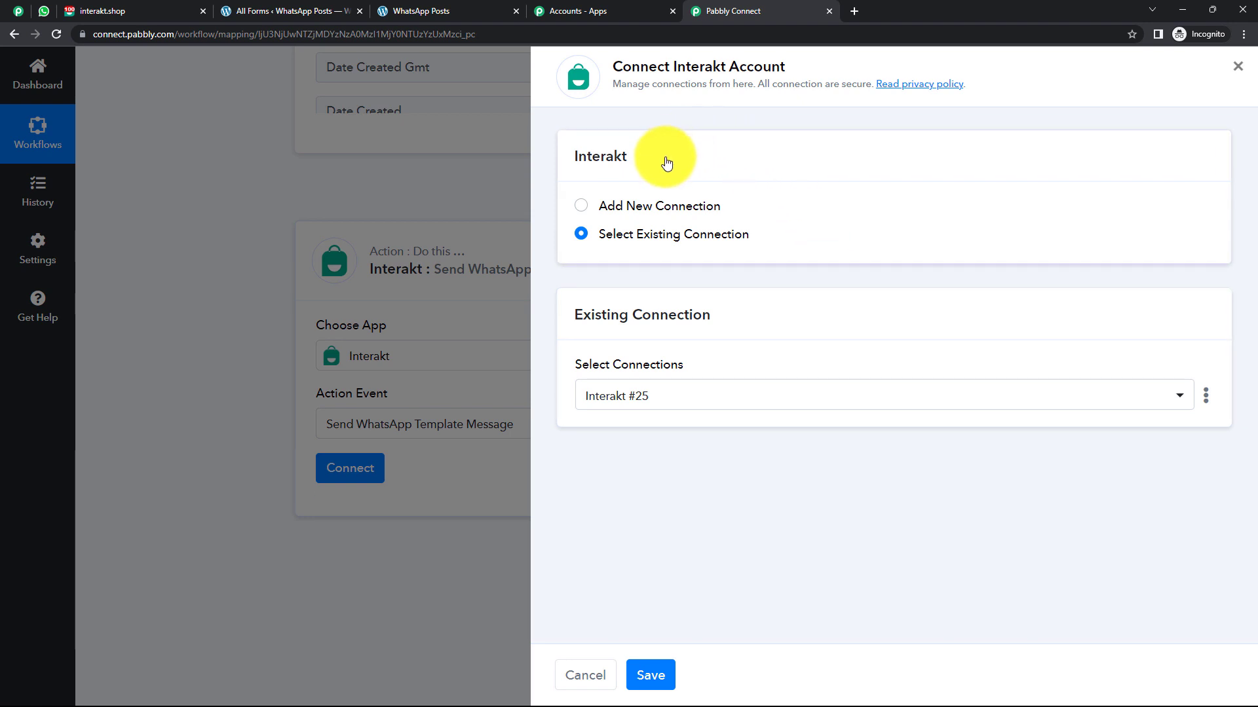
left_click(581, 207)
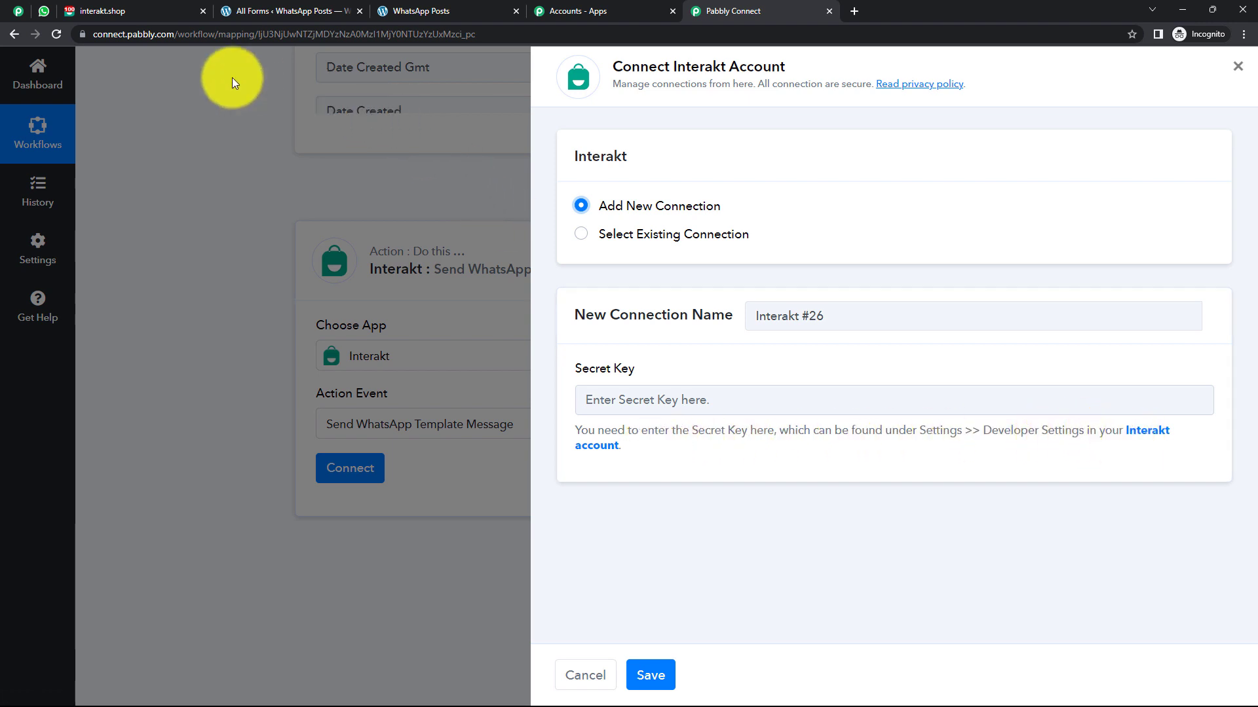
left_click(133, 13)
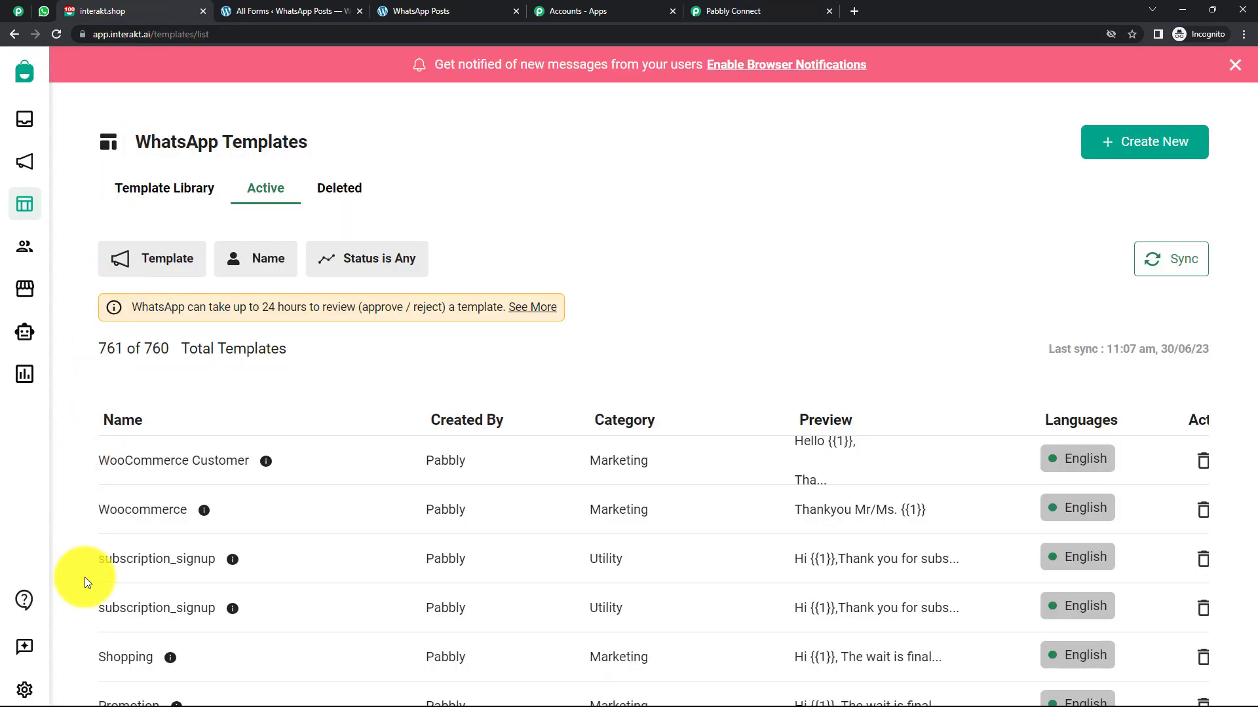
Copy the Secret Key from Interakt's Settings > Developer Setting page.
left_click(24, 689)
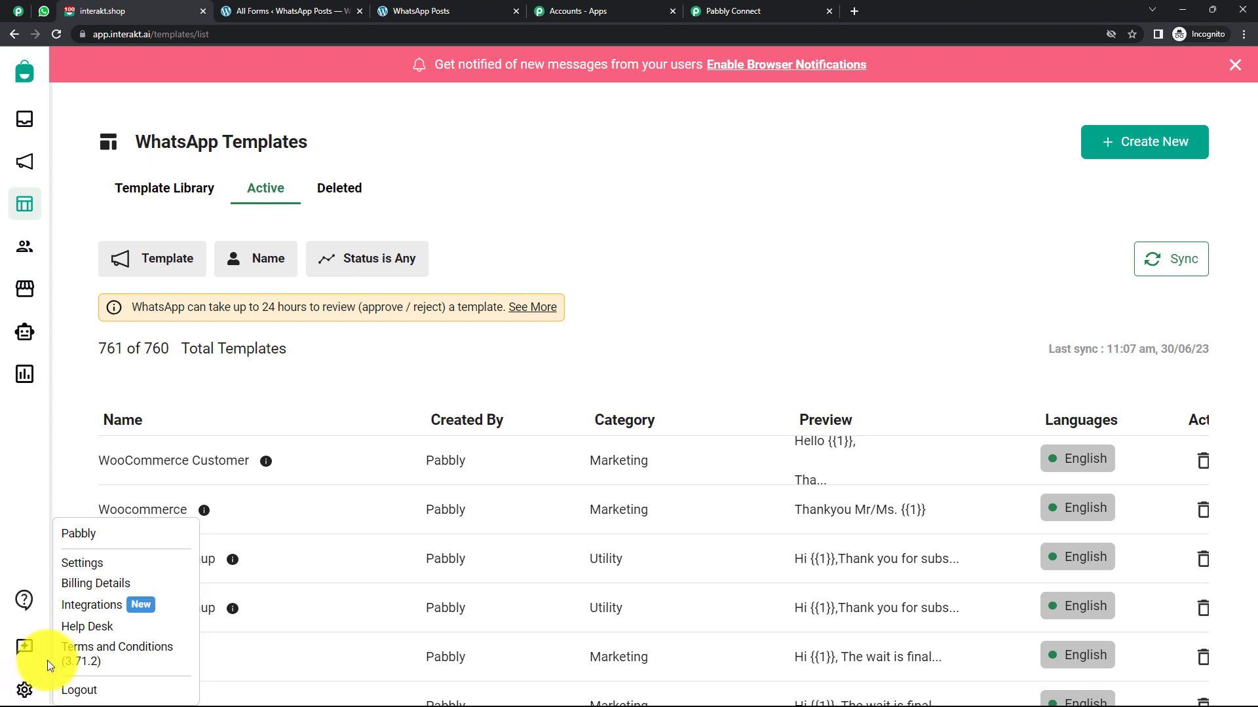
left_click(83, 563)
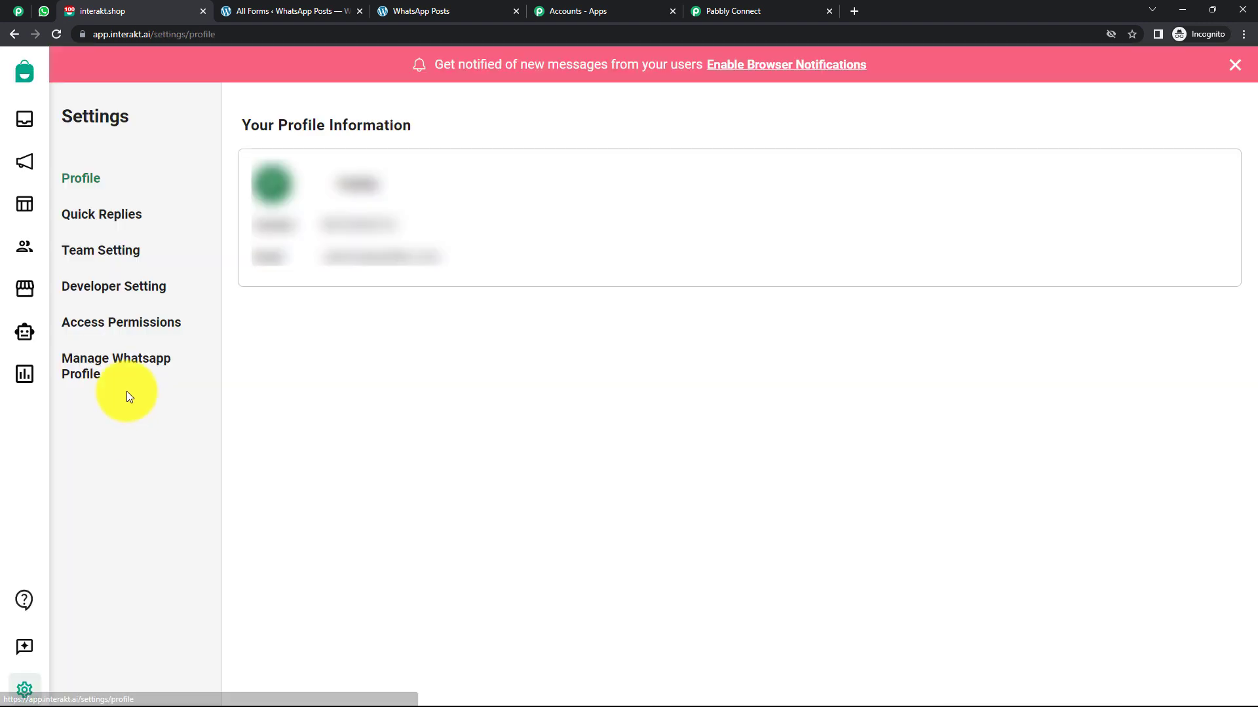
left_click(126, 295)
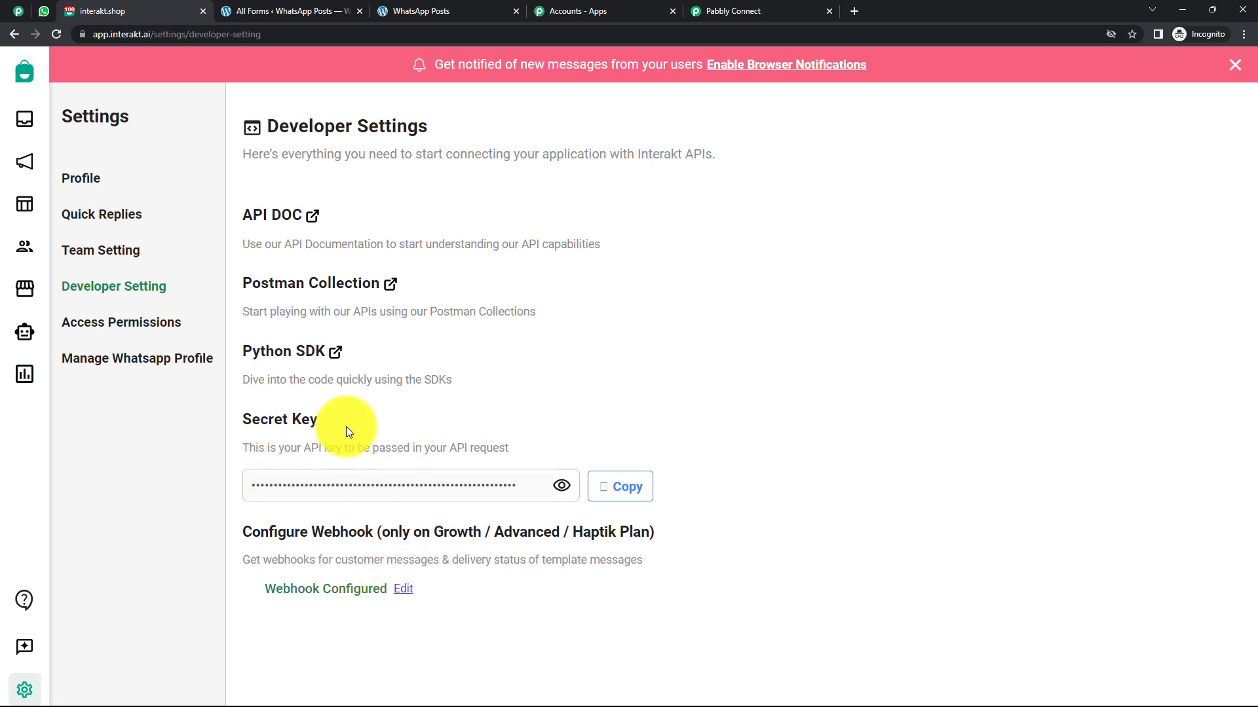
left_click(632, 486)
Paste the copied secret key into Interakt's Secret Key field and save the connection.
left_click(733, 13)
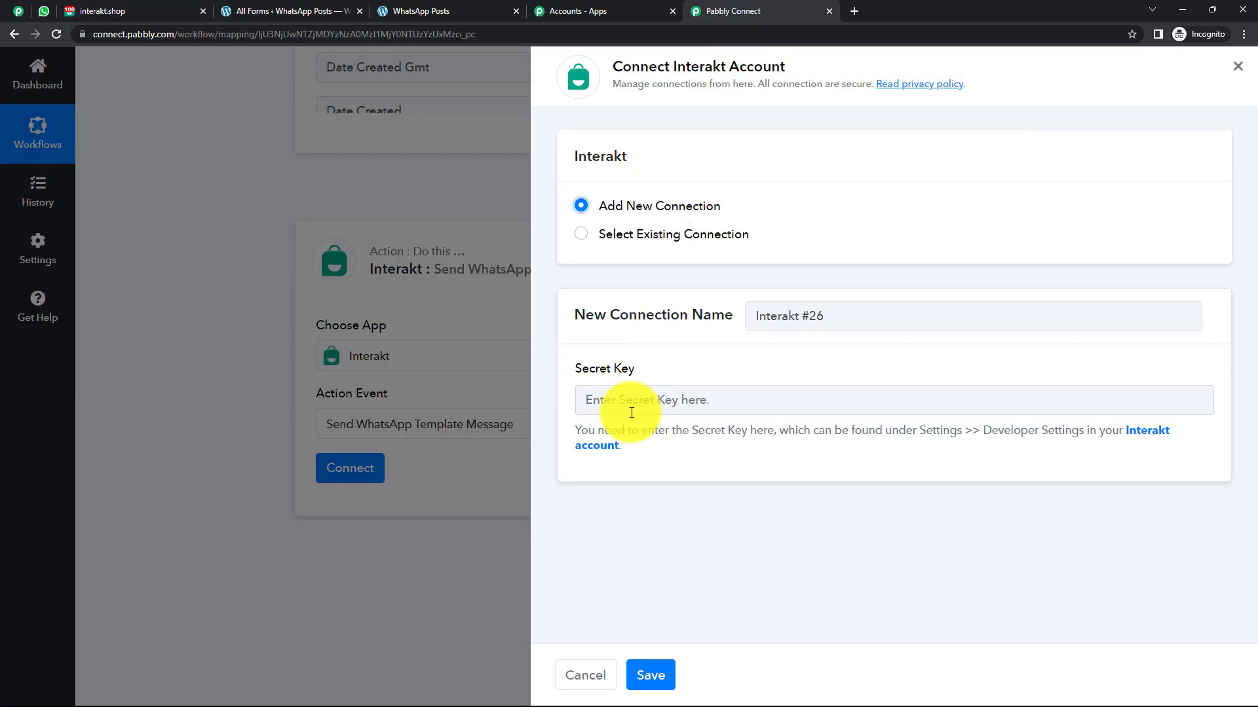
right_click(619, 396)
left_click(661, 488)
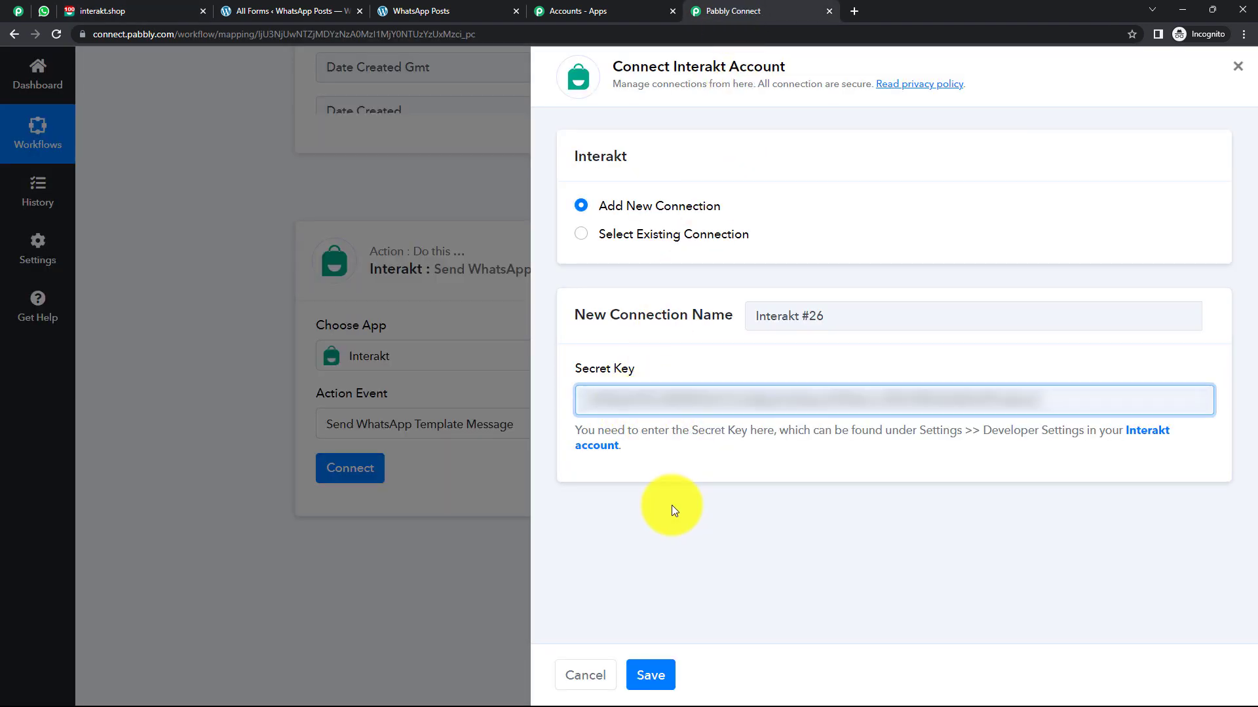
left_click(658, 674)
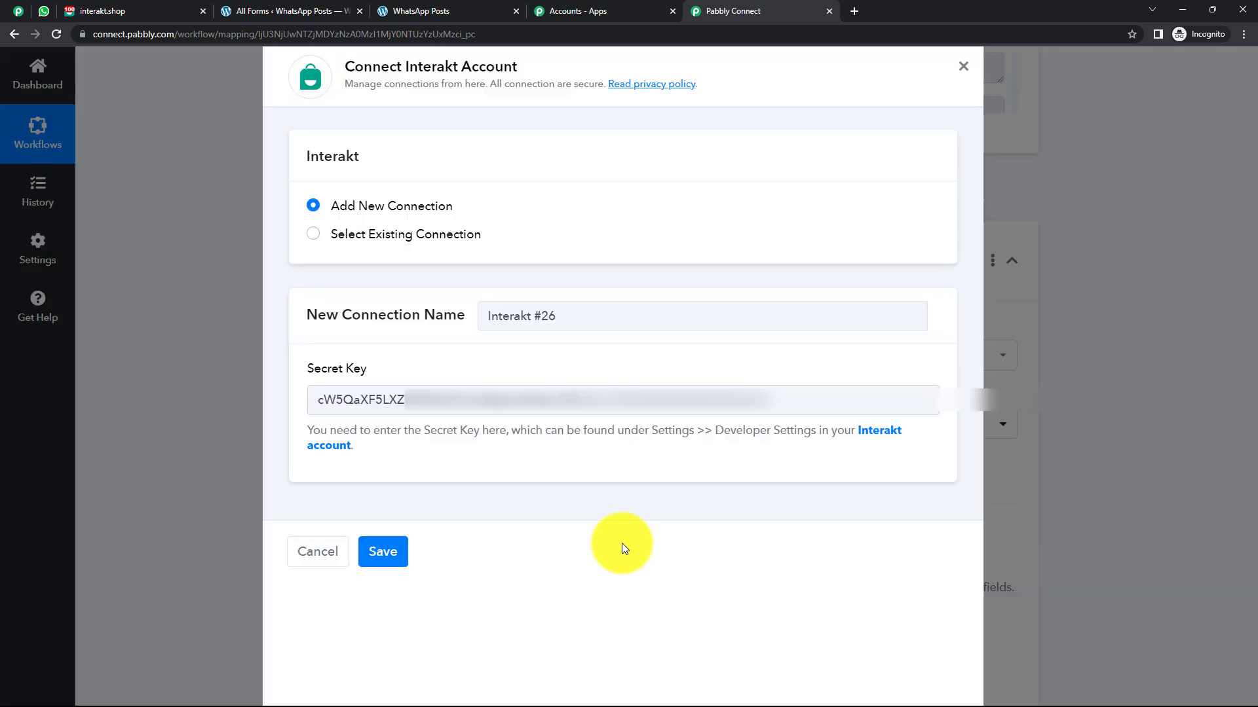
Review the revealed message fields, including Country Code, Phone Number and Template Code Name.
scroll(688, 506, "down", 1)
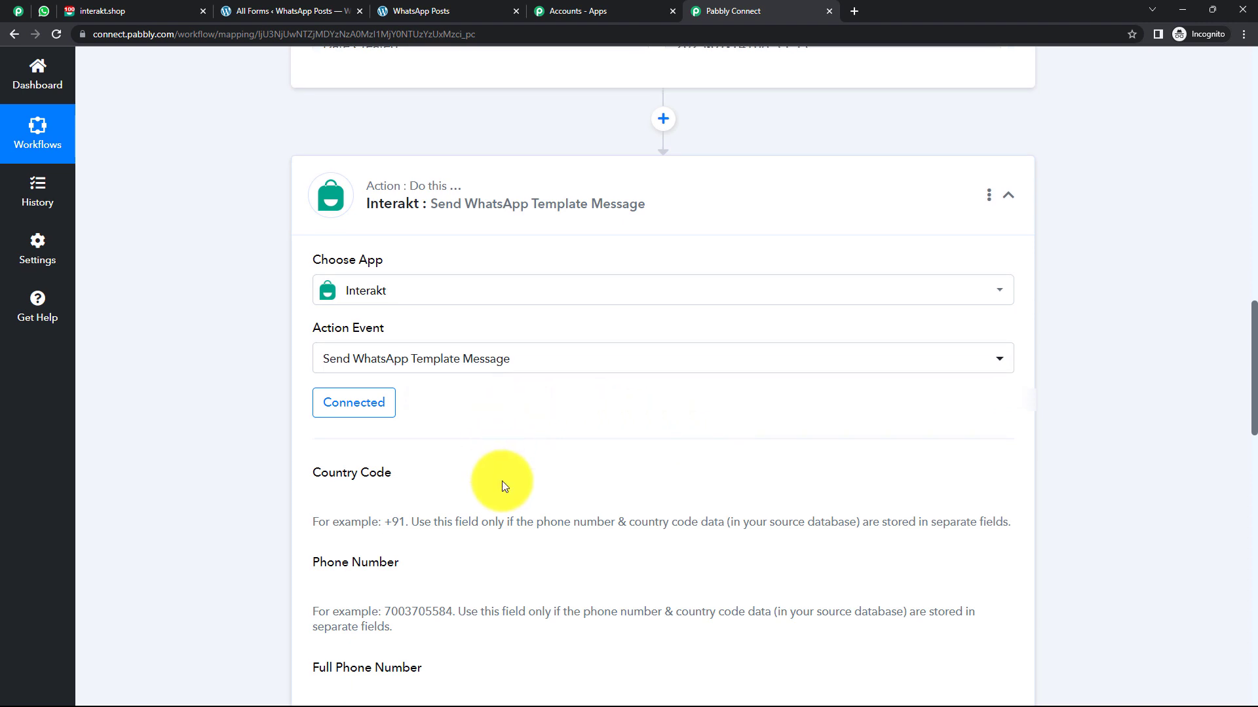
scroll(588, 393, "down", 3)
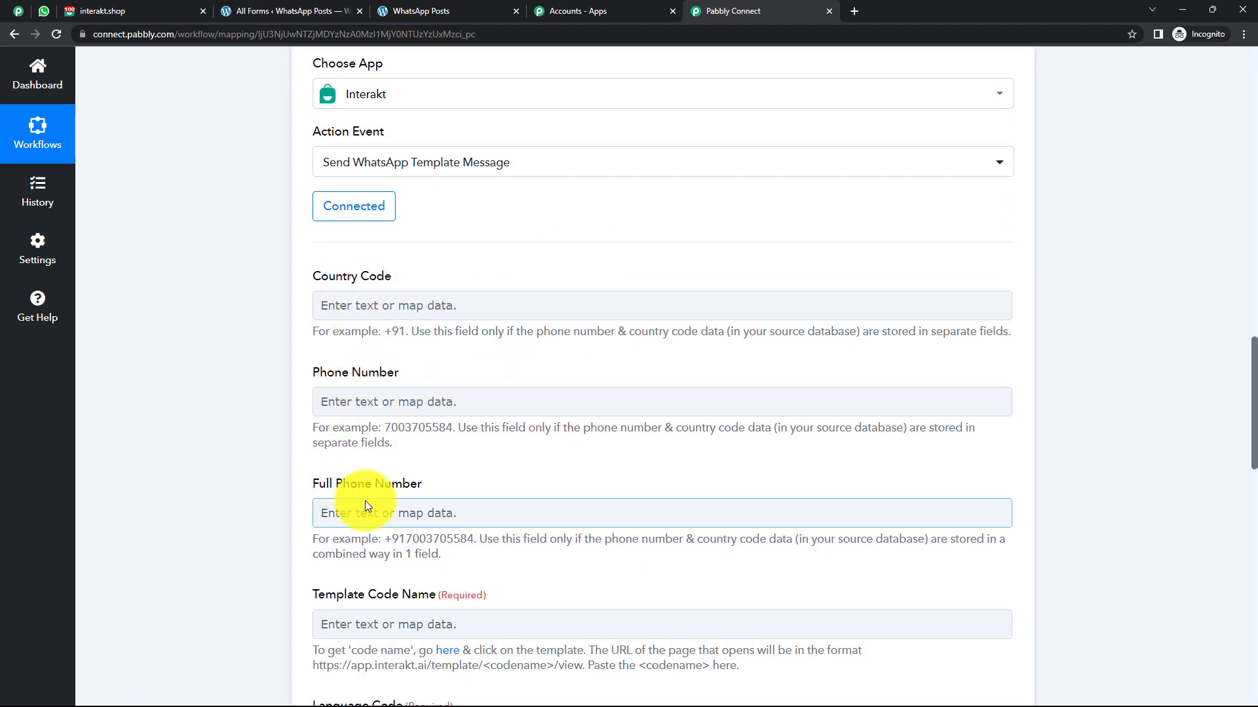
scroll(410, 500, "down", 2)
scroll(426, 487, "down", 8)
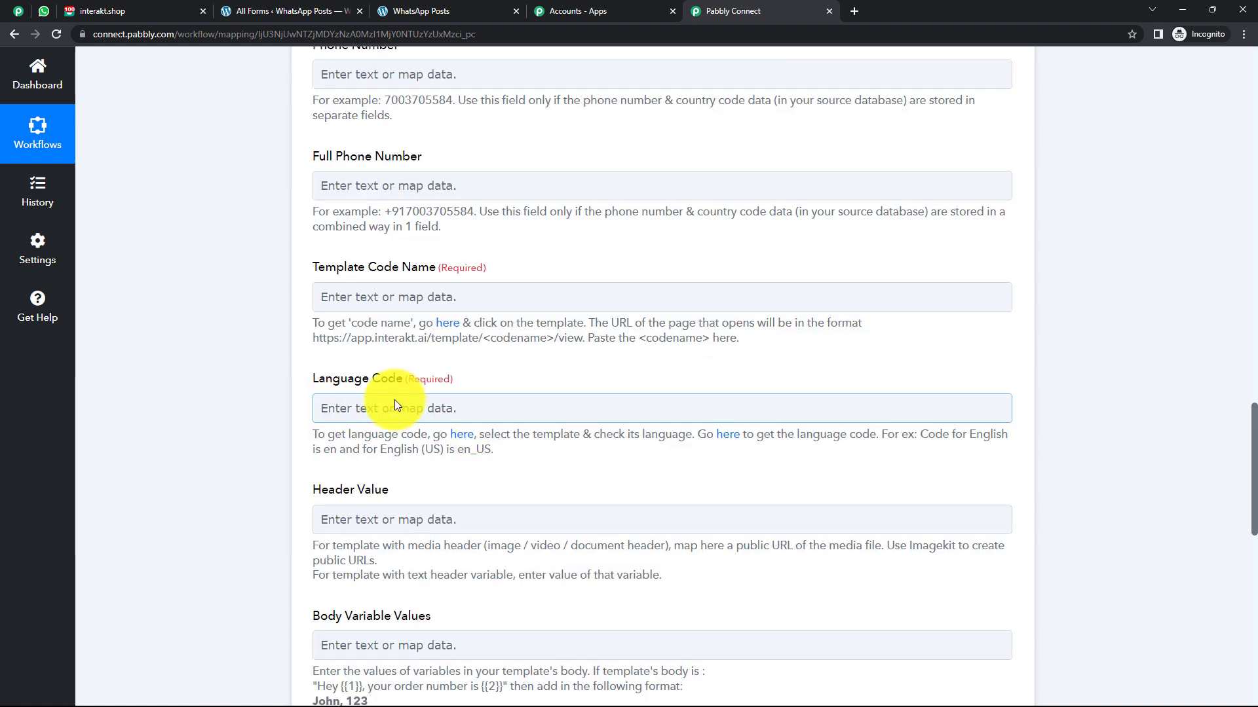
scroll(405, 382, "down", 1)
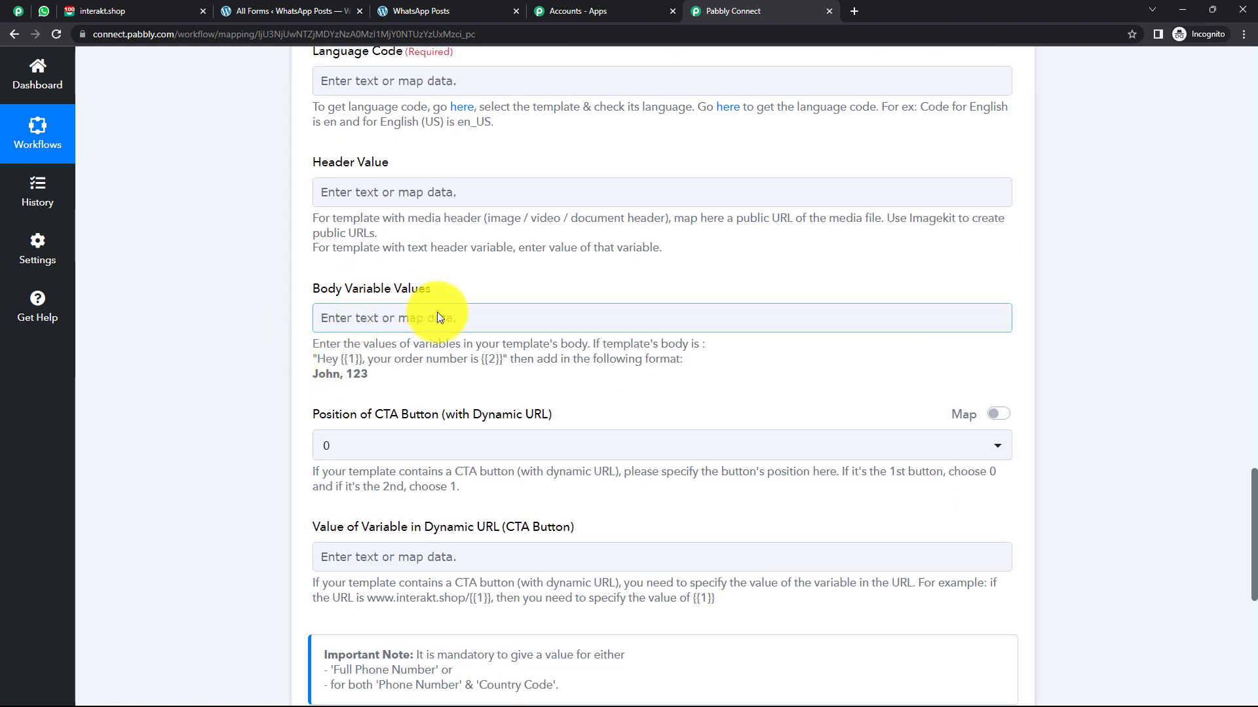
scroll(437, 312, "down", 4)
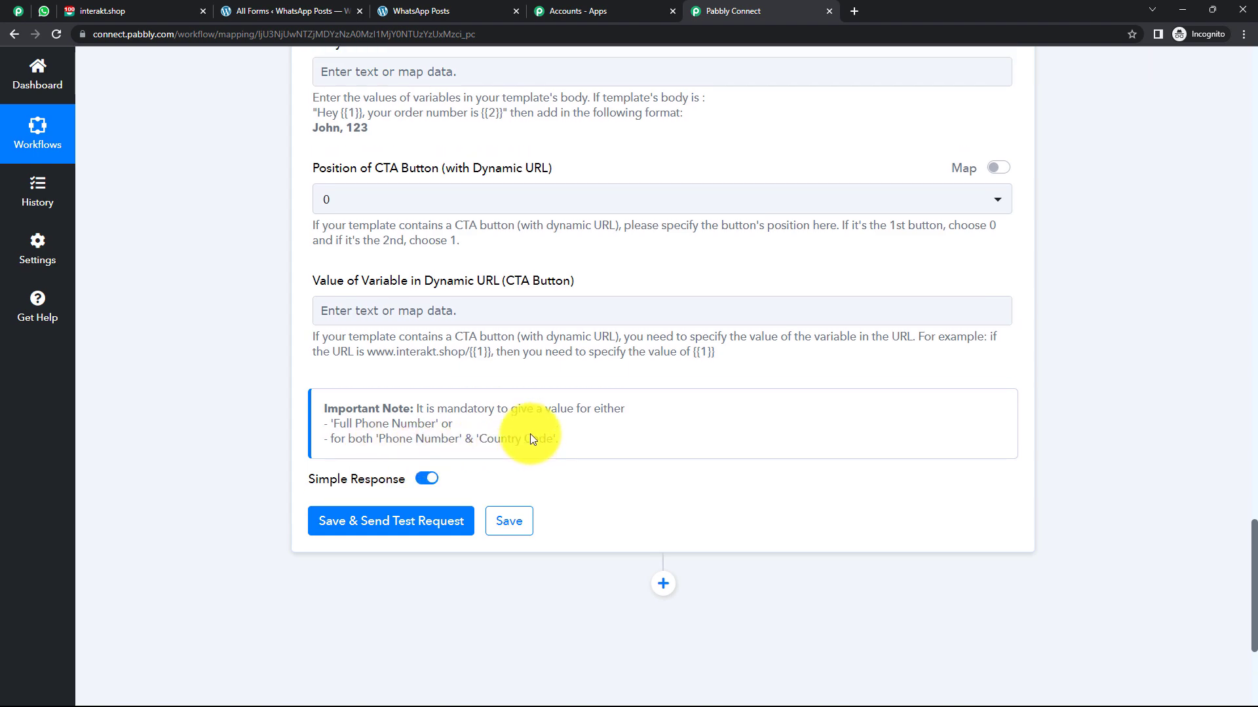
scroll(529, 434, "up", 15)
left_click(387, 369)
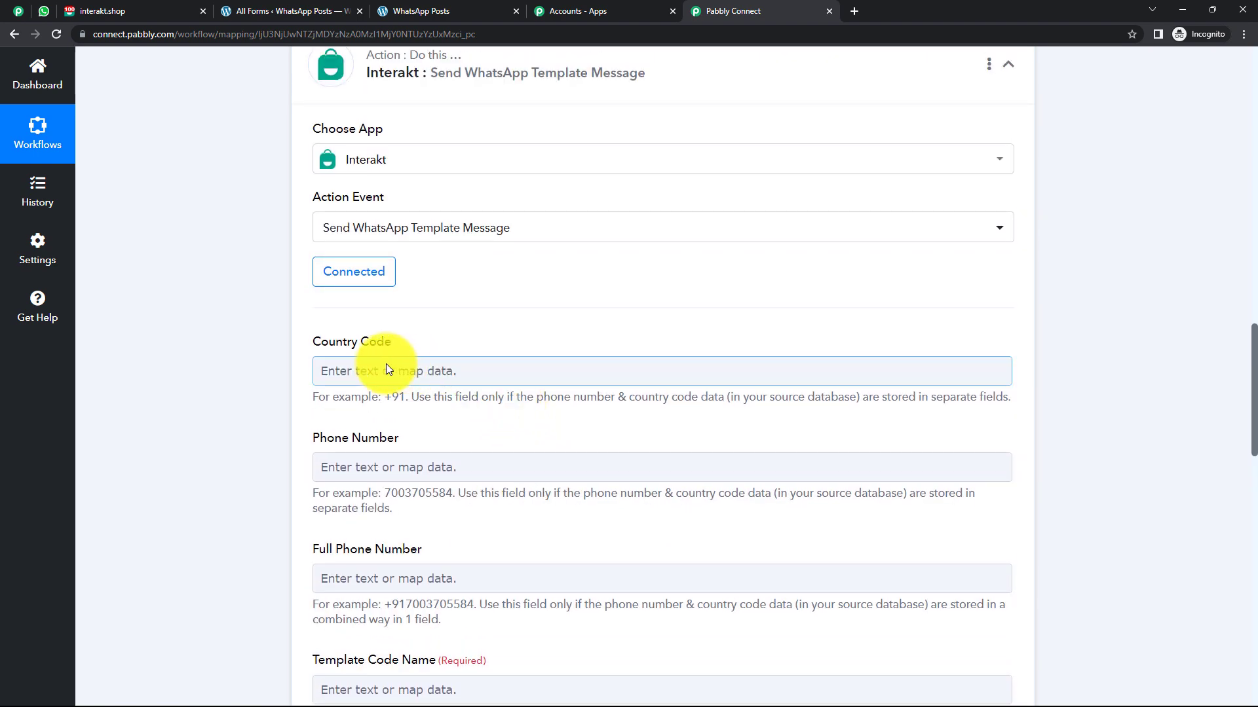
left_click(368, 462)
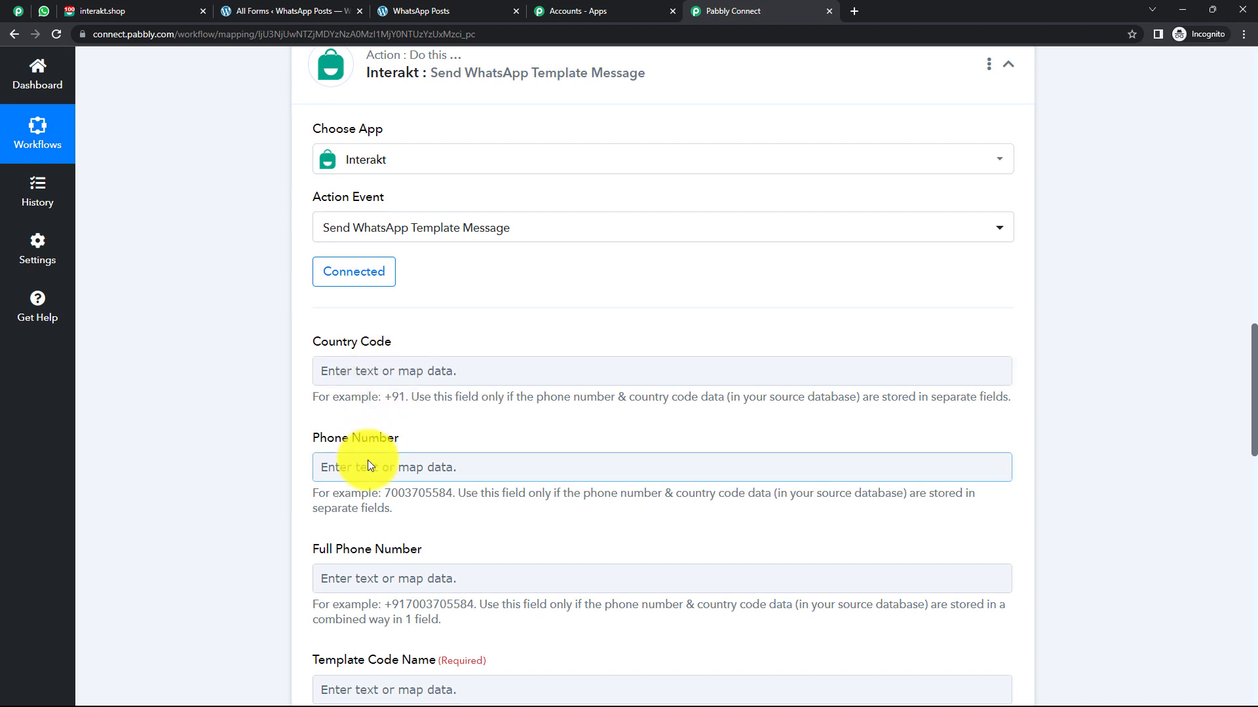
scroll(435, 466, "down", 2)
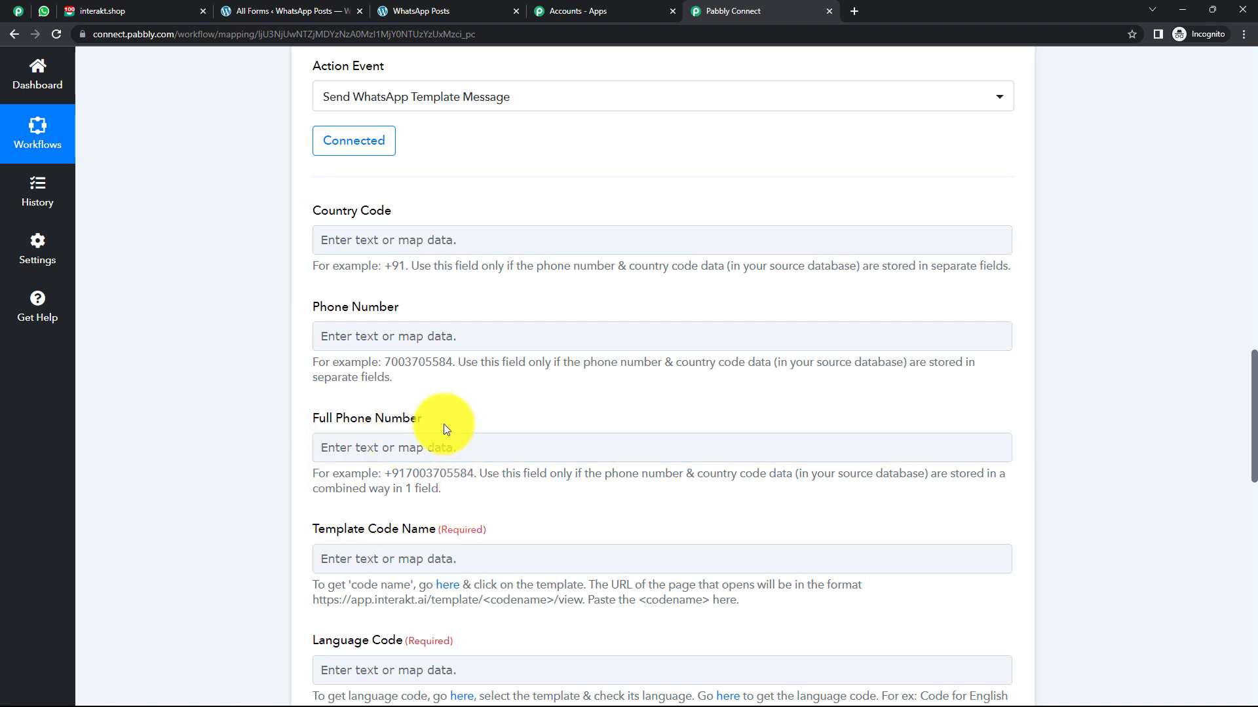
scroll(442, 423, "up", 1)
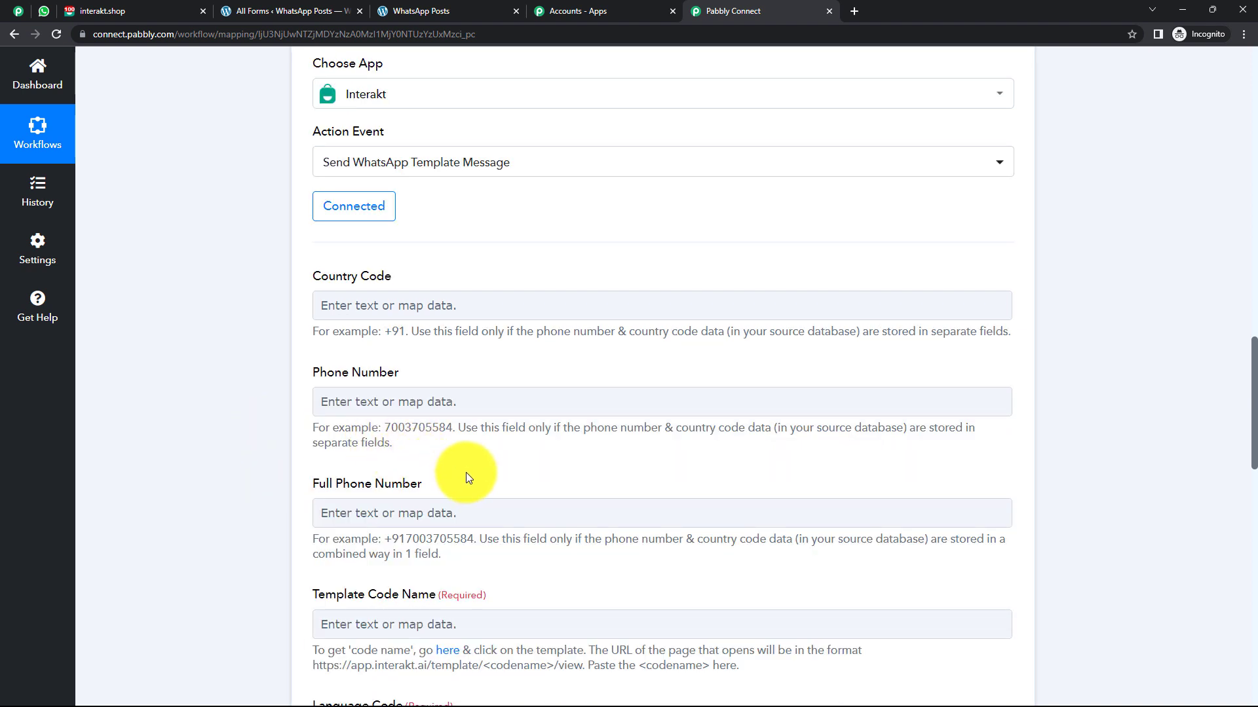
scroll(466, 469, "up", 8)
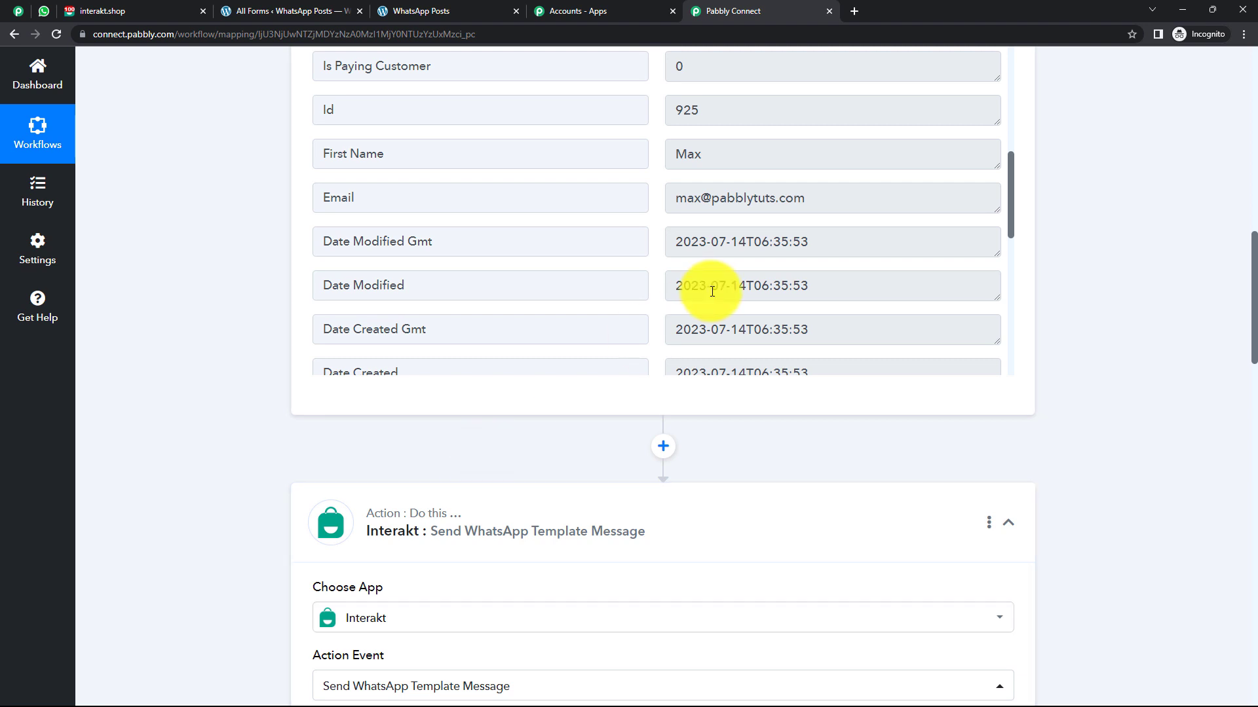
scroll(712, 292, "up", 8)
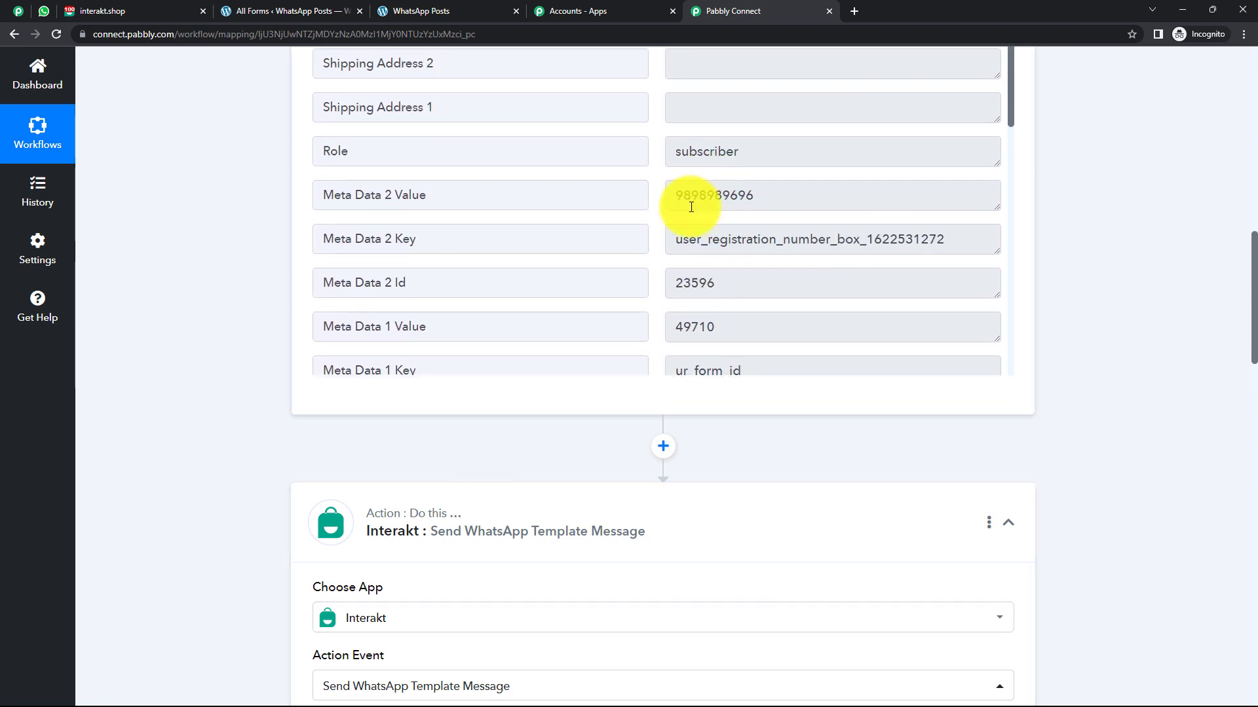
Map the WooCommerce New Customer Created step's Meta Data 2 Value into Full Phone Number.
scroll(175, 386, "down", 5)
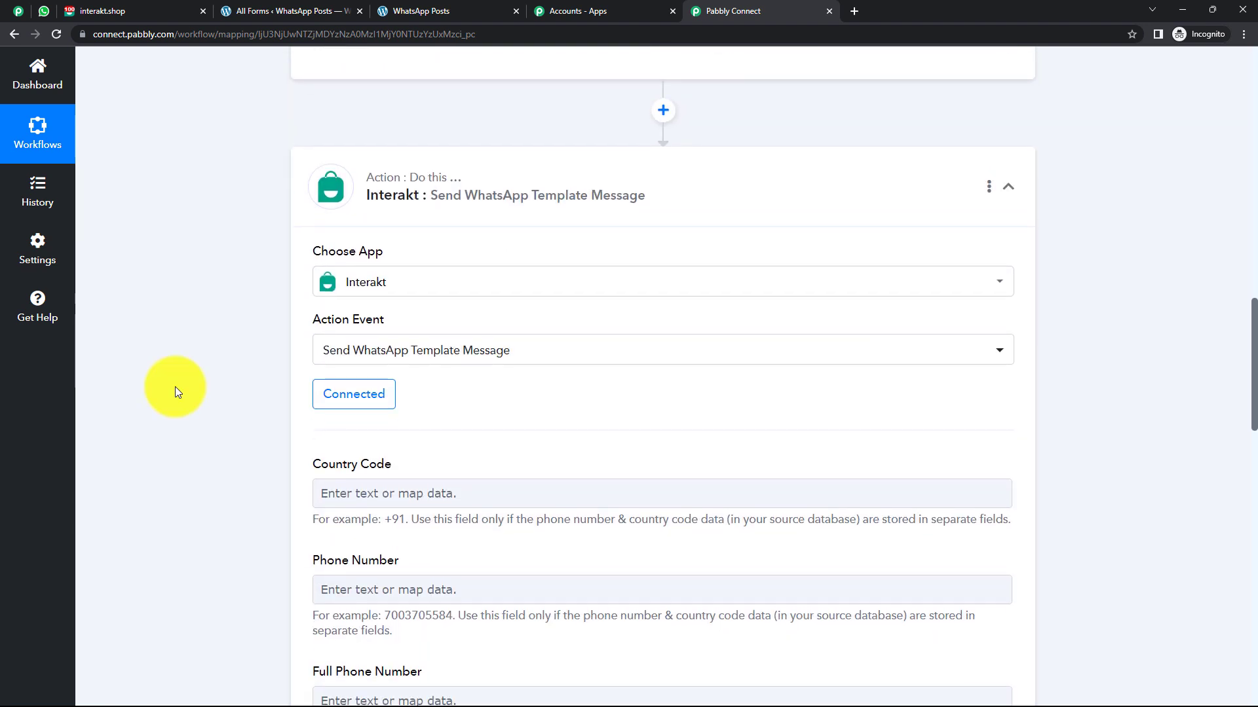
scroll(174, 386, "down", 2)
scroll(450, 407, "down", 2)
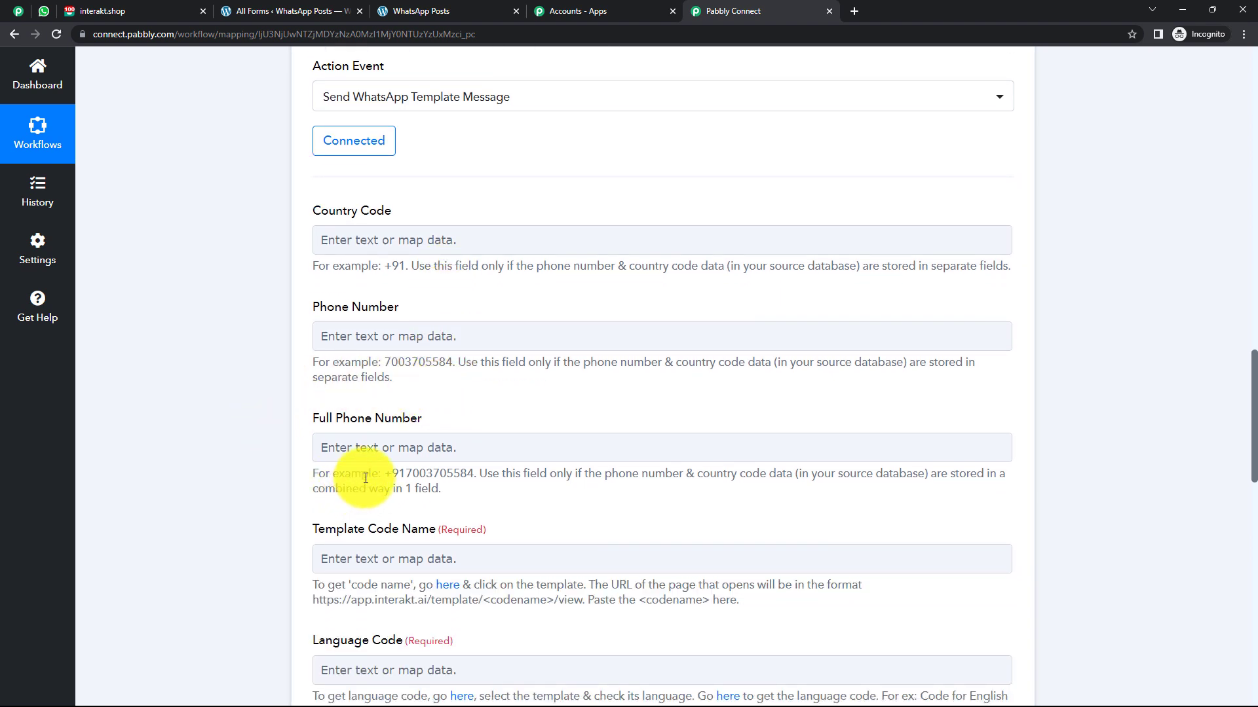
scroll(500, 415, "down", 3)
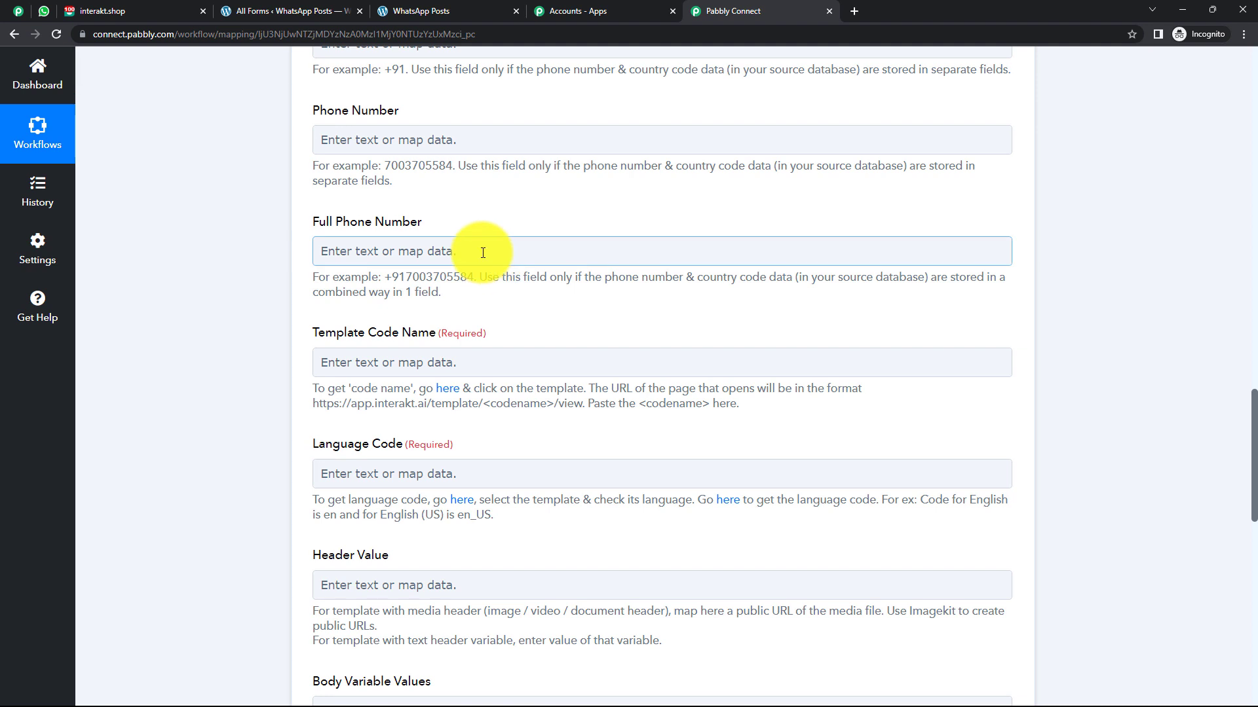
left_click(482, 253)
left_click(446, 388)
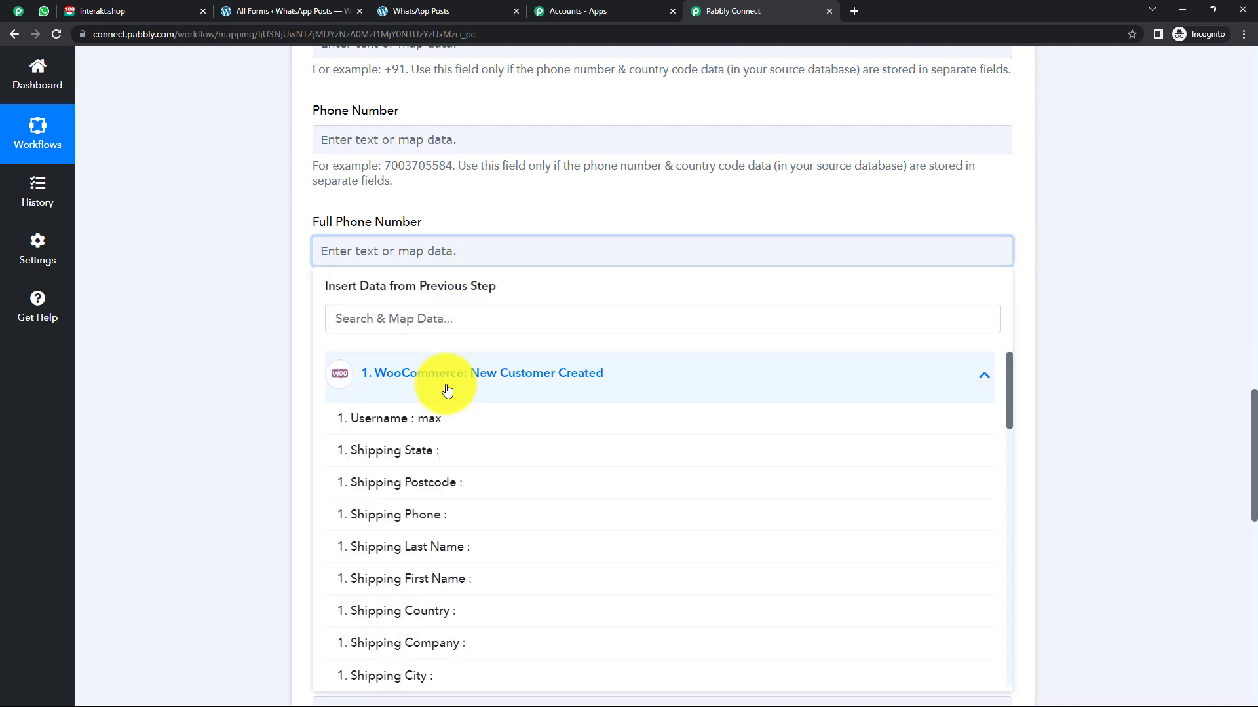
scroll(483, 511, "down", 4)
left_click(483, 465)
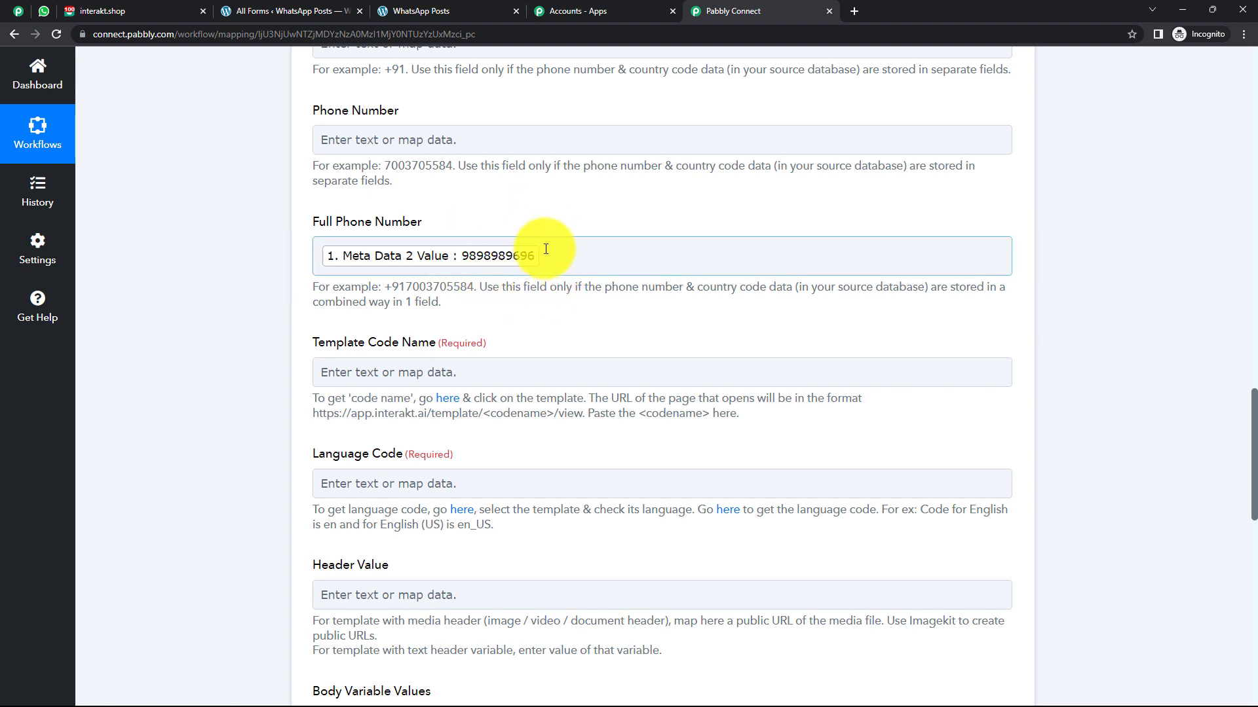
left_click(549, 378)
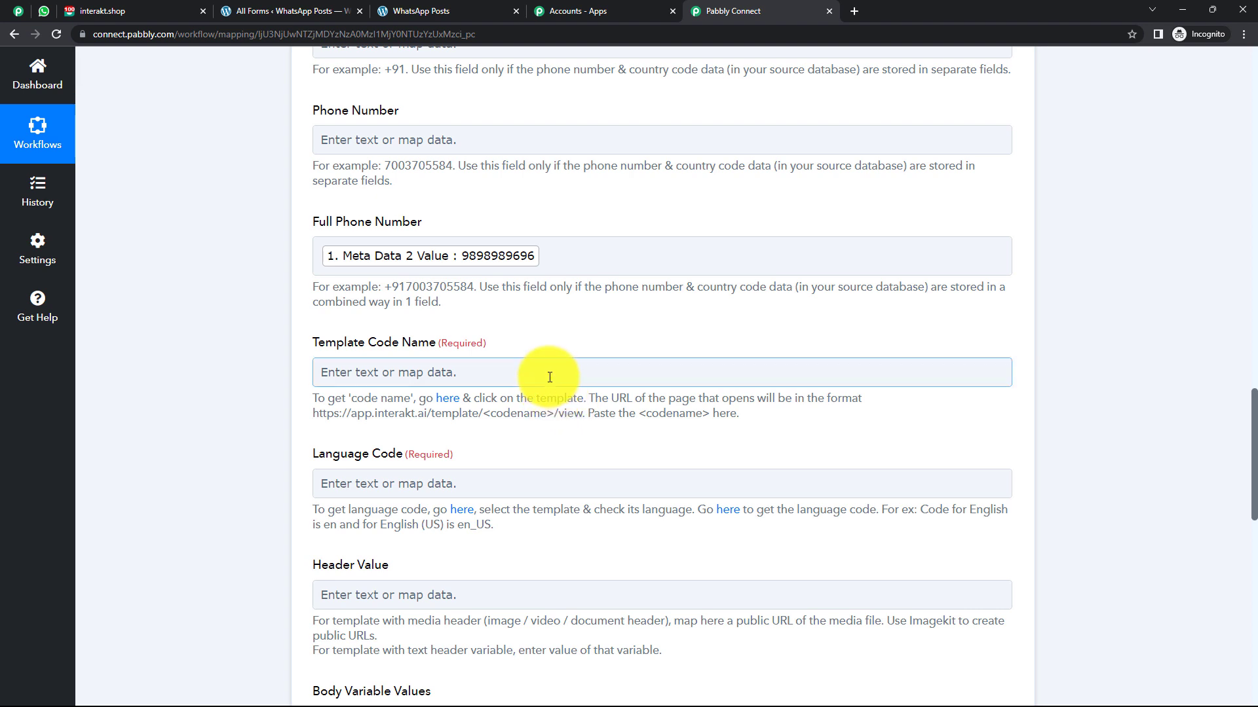
Read the Template Code Name help showing the <codename> URL pattern, then go to Interakt.
left_click(548, 341)
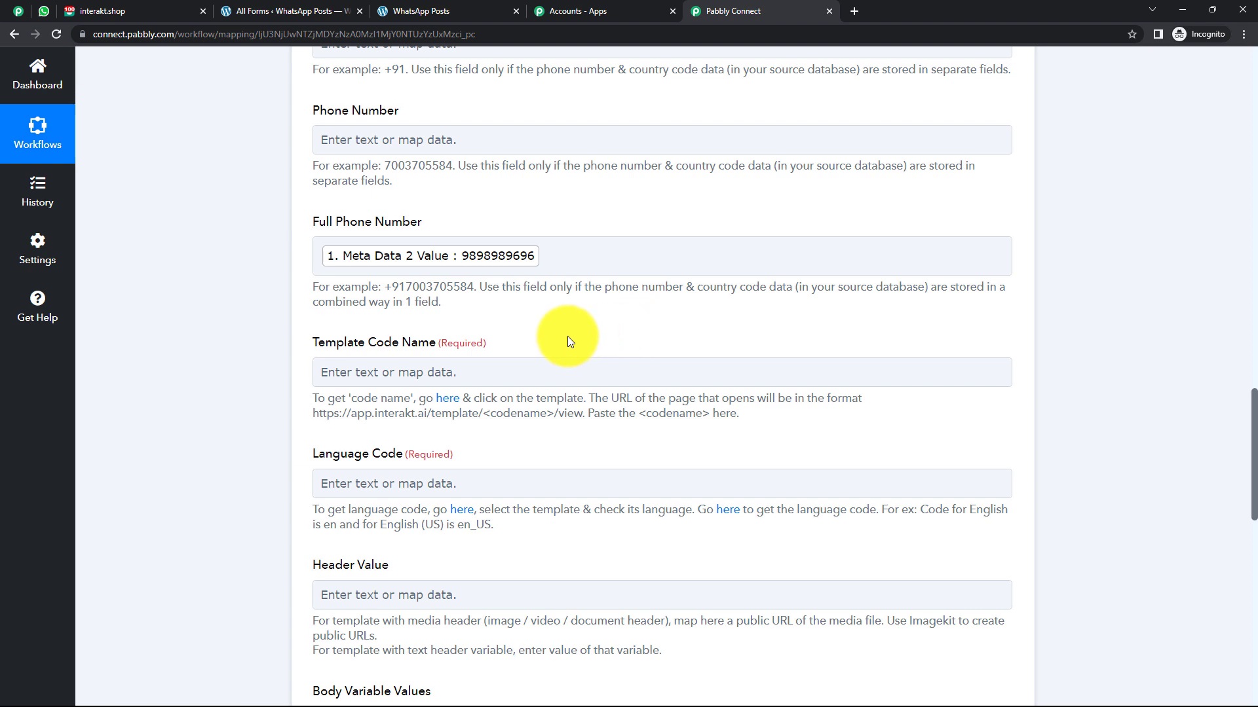
scroll(567, 336, "down", 3)
left_click(323, 178)
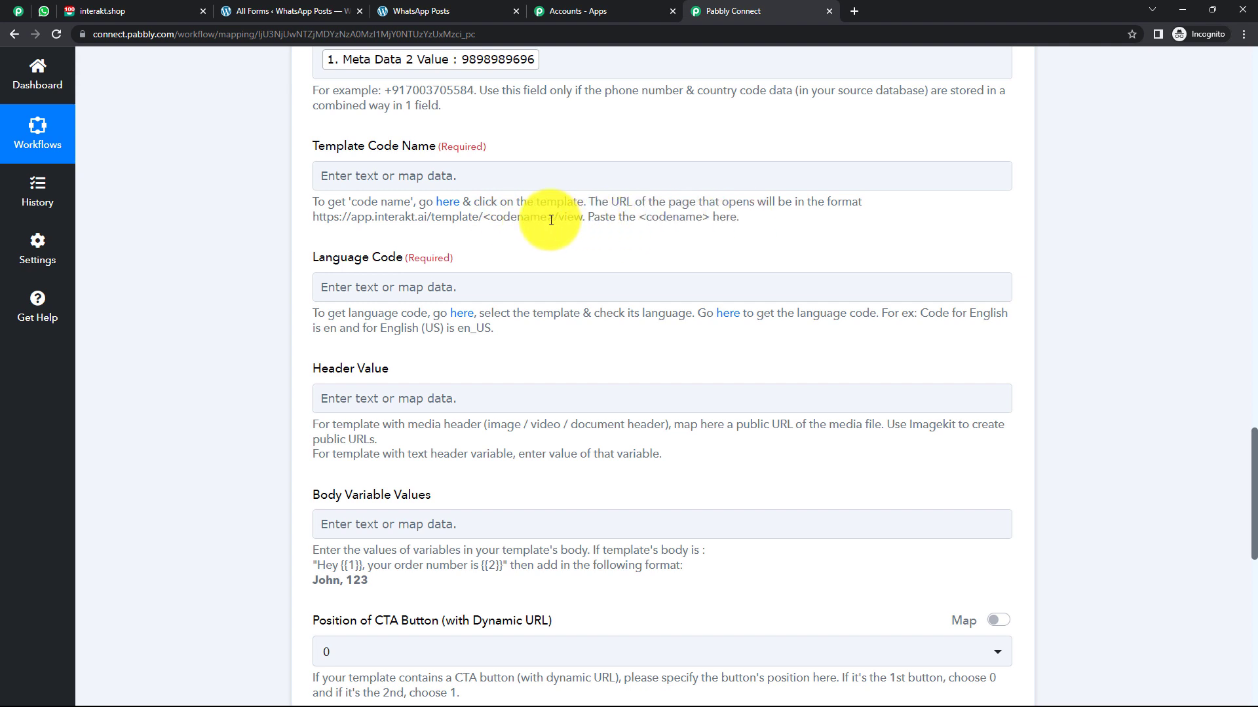
left_click_drag(546, 219, 494, 222)
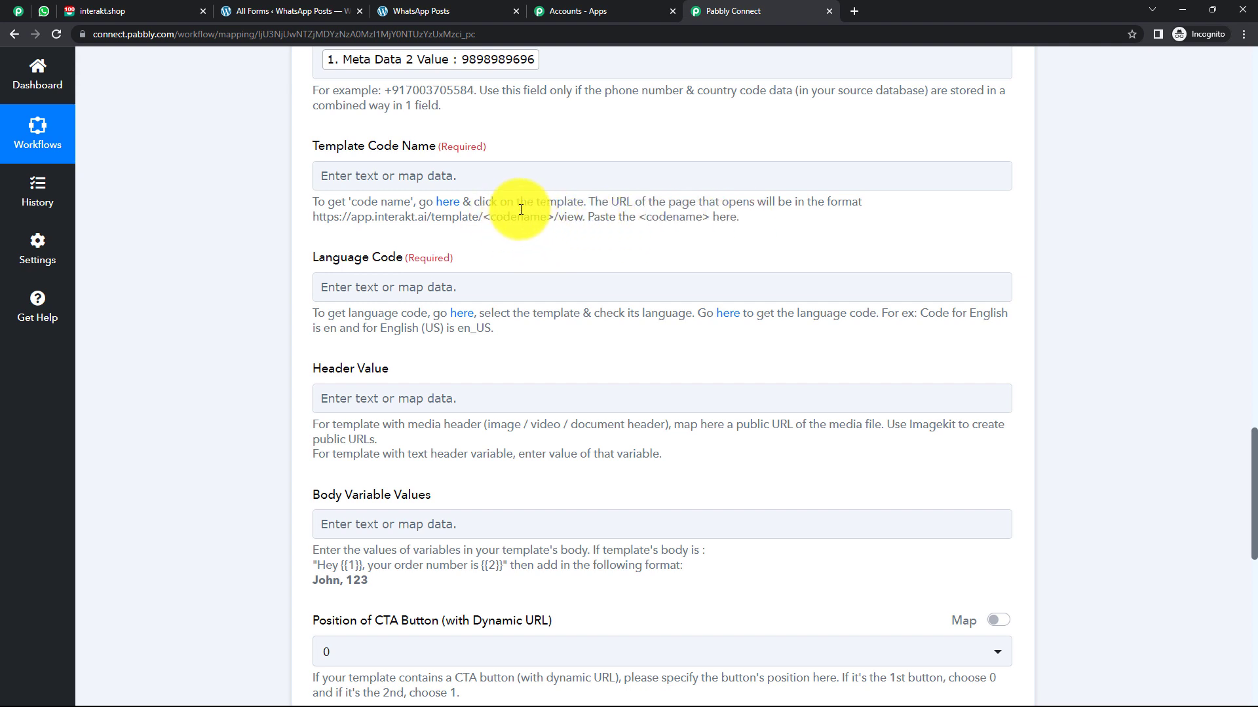
left_click(417, 188)
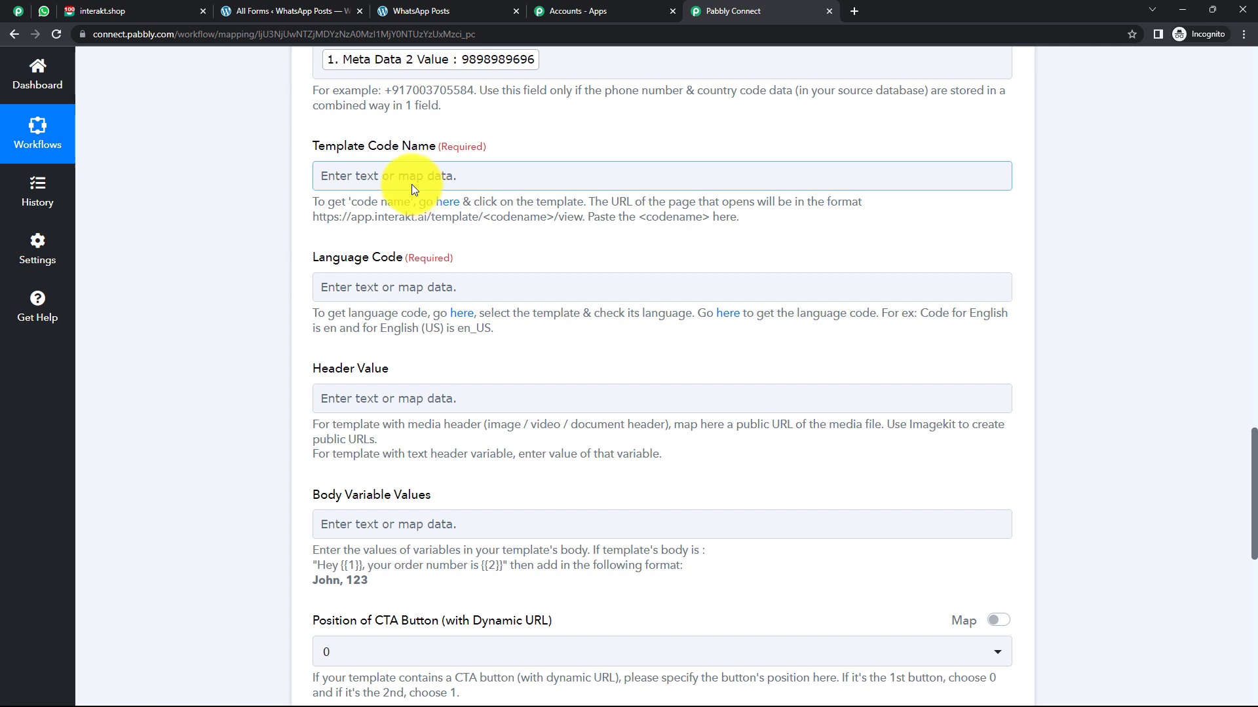
left_click(139, 16)
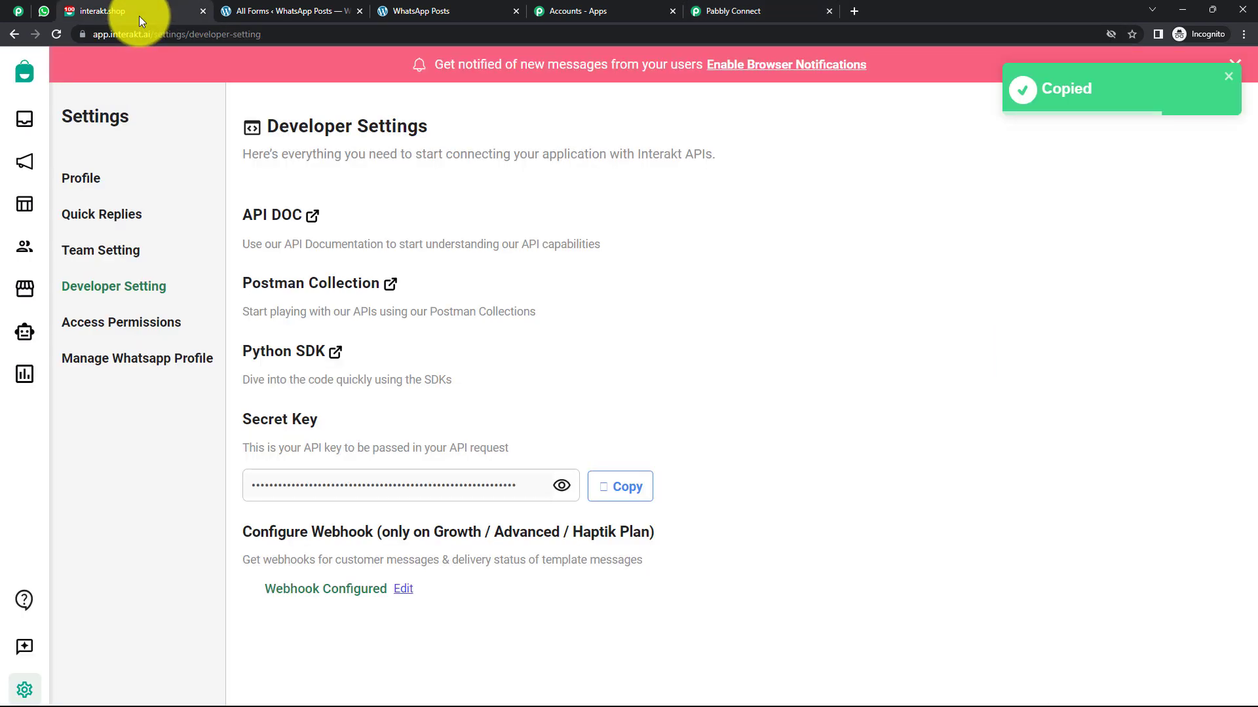
Open the WooCommerce Customer template from Interakt's Templates list.
left_click(22, 210)
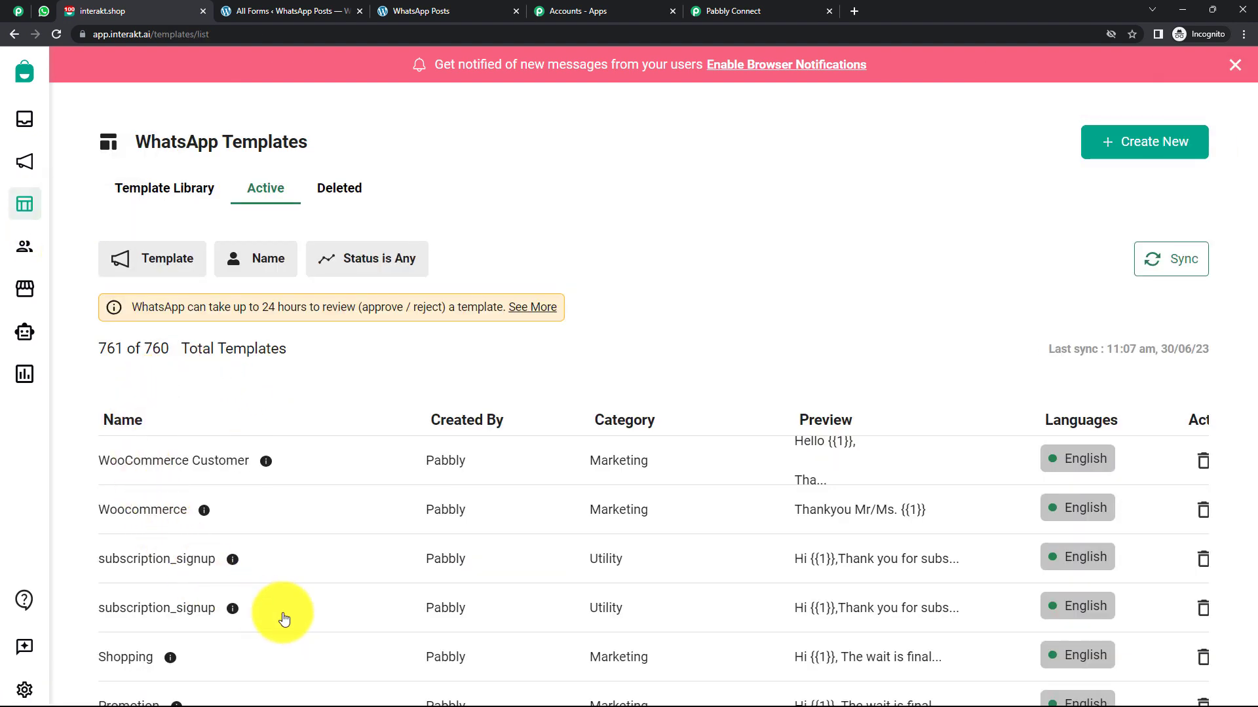
scroll(385, 597, "down", 1)
scroll(385, 597, "down", 4)
scroll(401, 547, "up", 4)
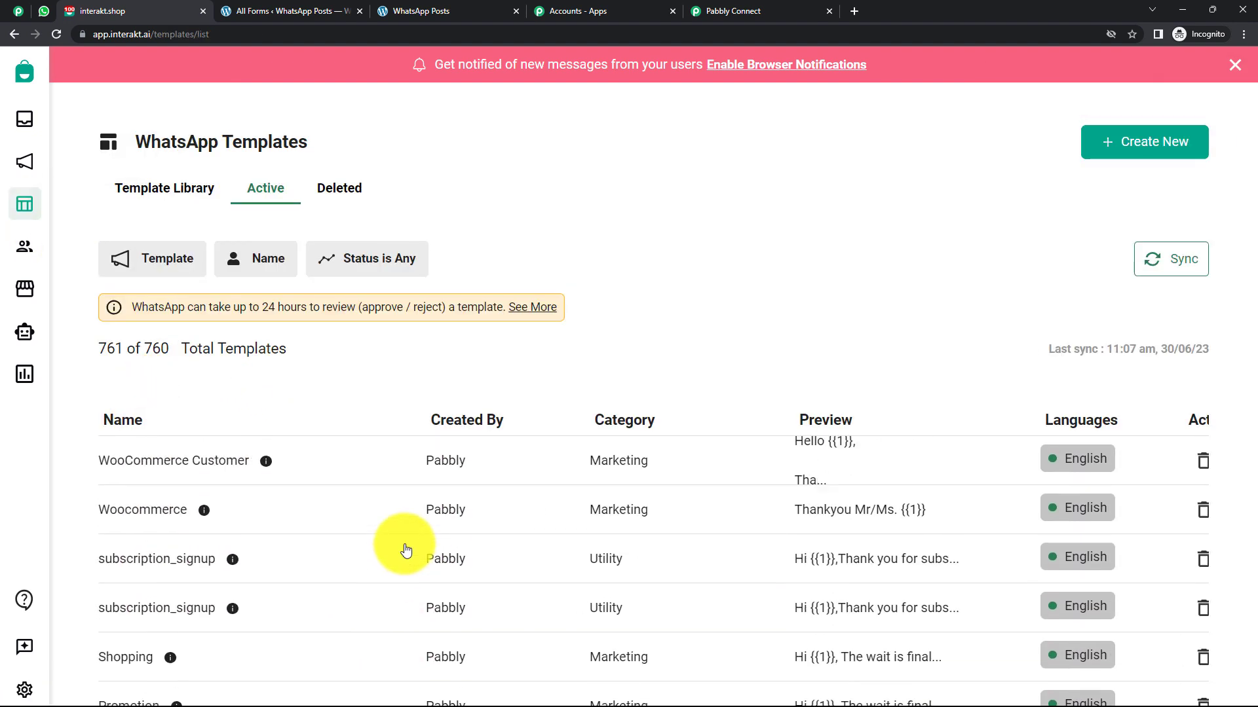
left_click(179, 462)
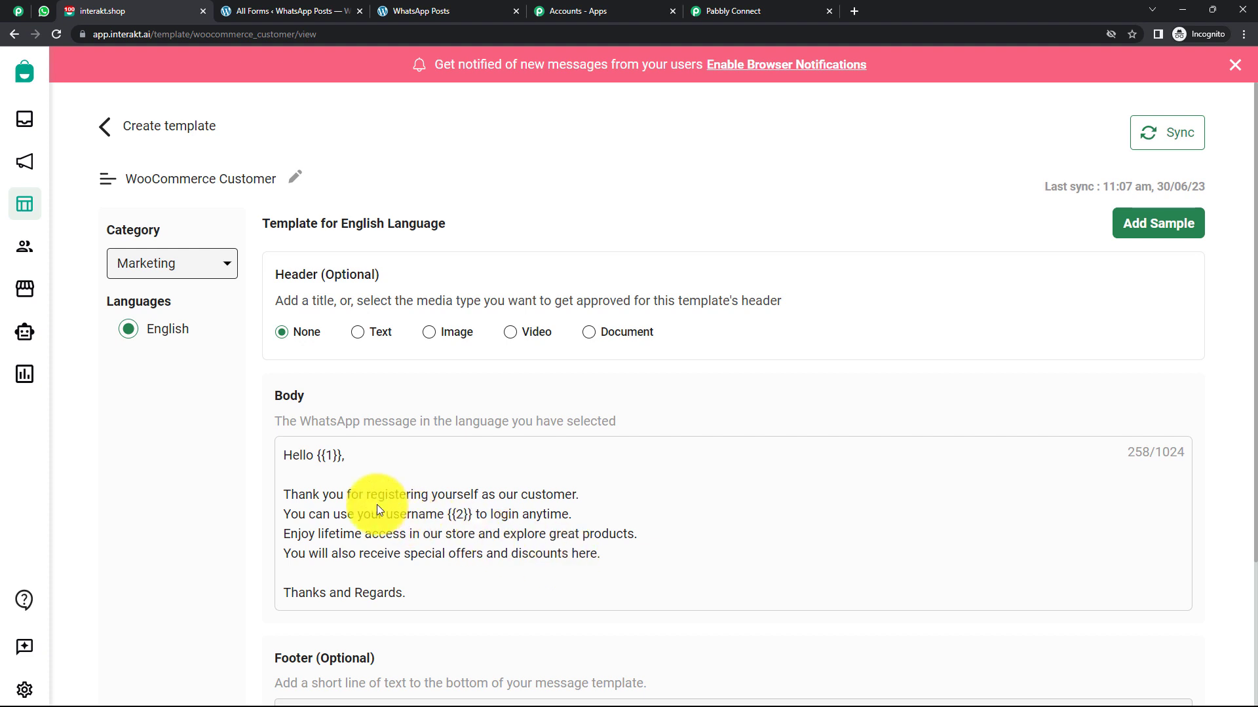
left_click(16, 209)
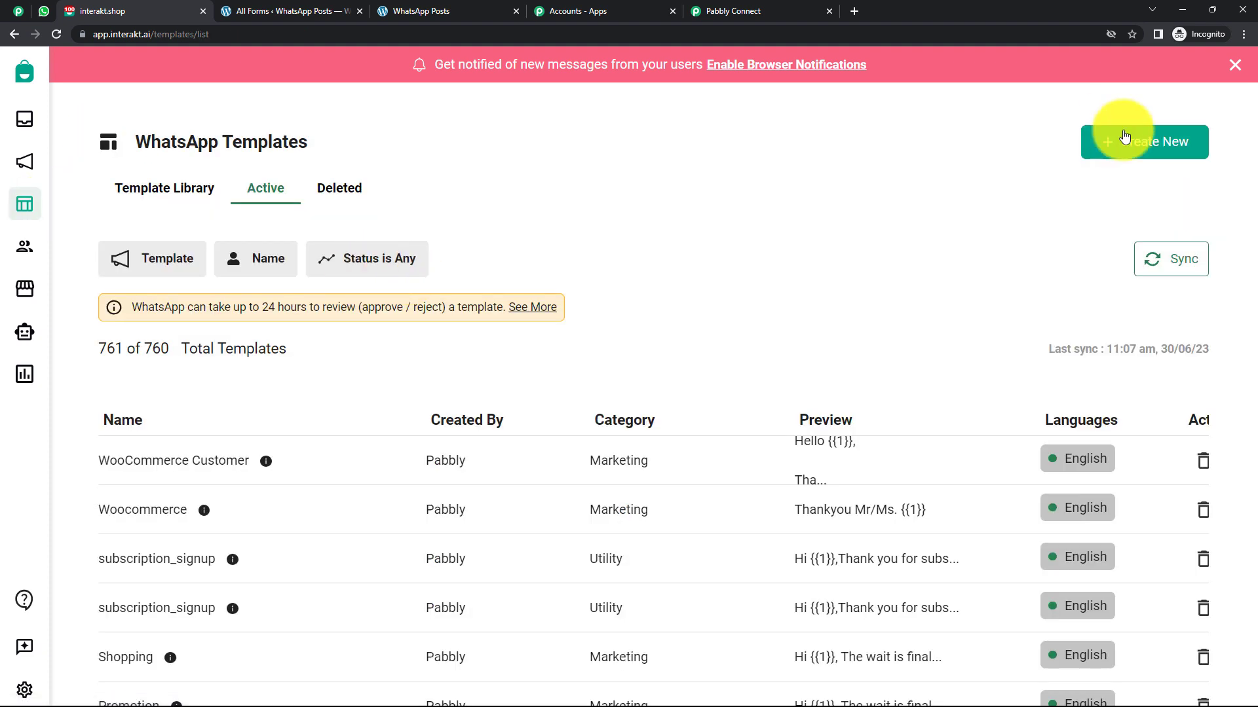
left_click(197, 461)
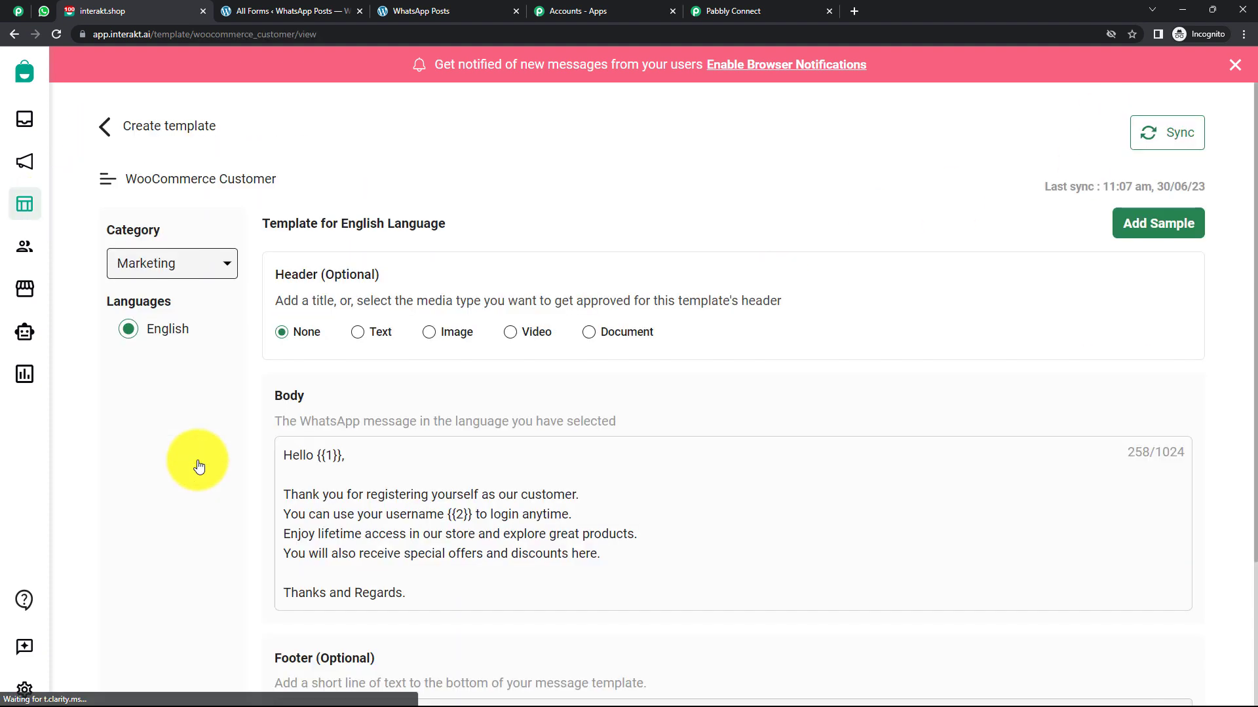
Highlight the {{1}} variable and the opening and closing lines of the template body.
double_click(329, 458)
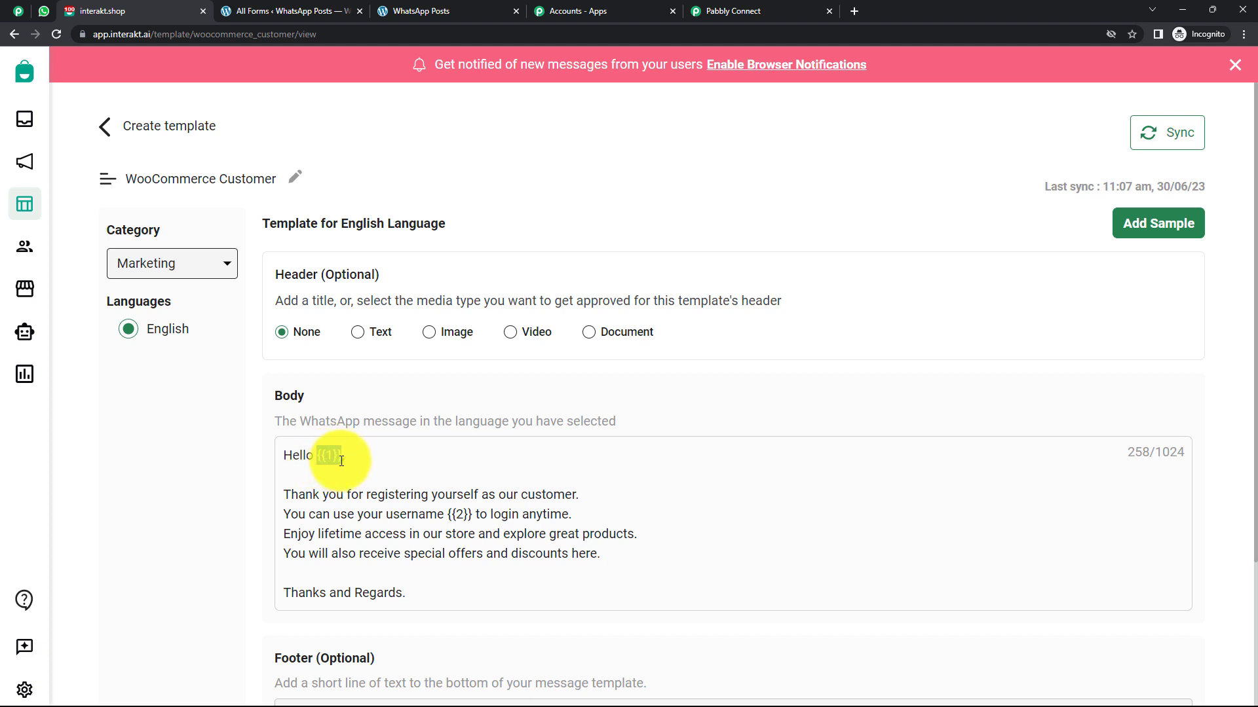
left_click_drag(298, 495, 495, 506)
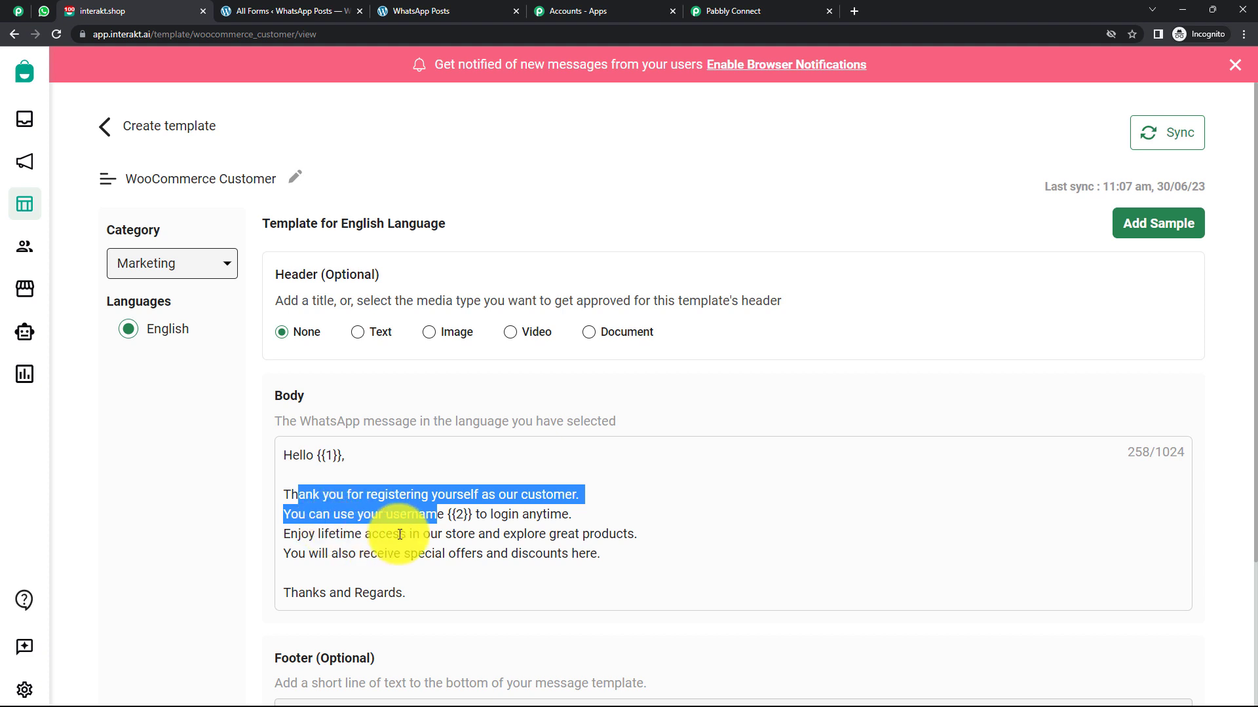
left_click(459, 512)
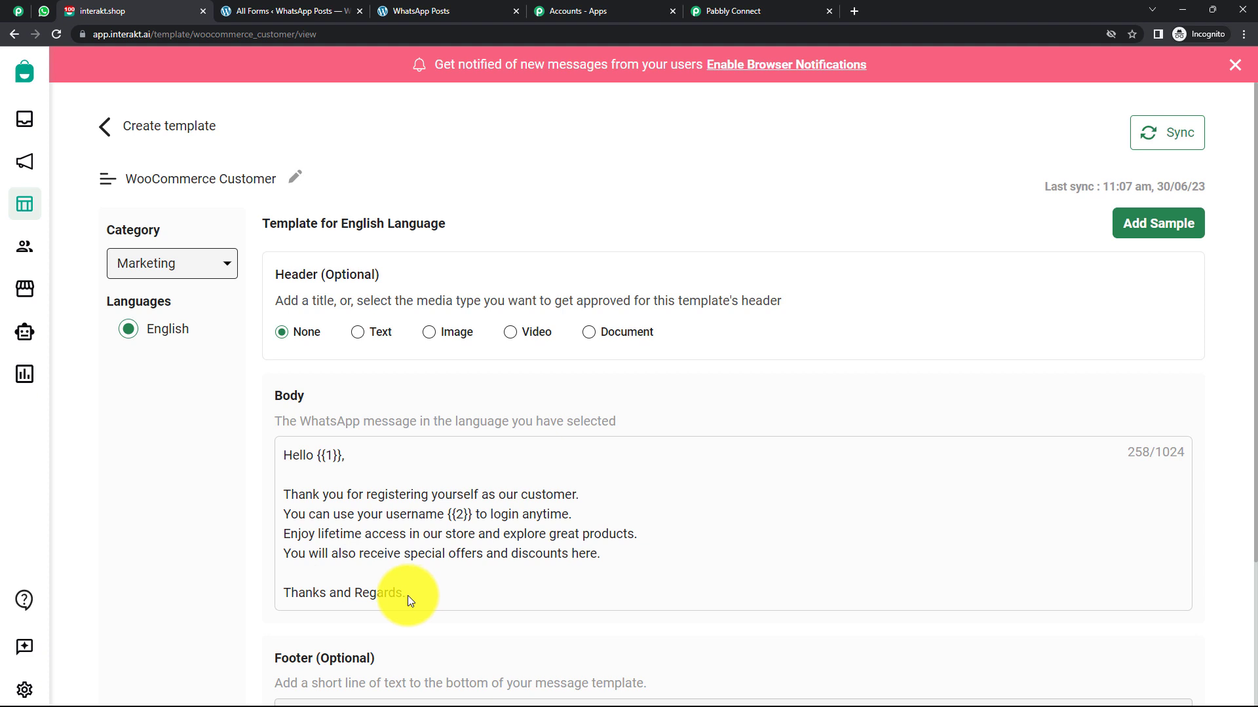
left_click_drag(408, 596, 275, 541)
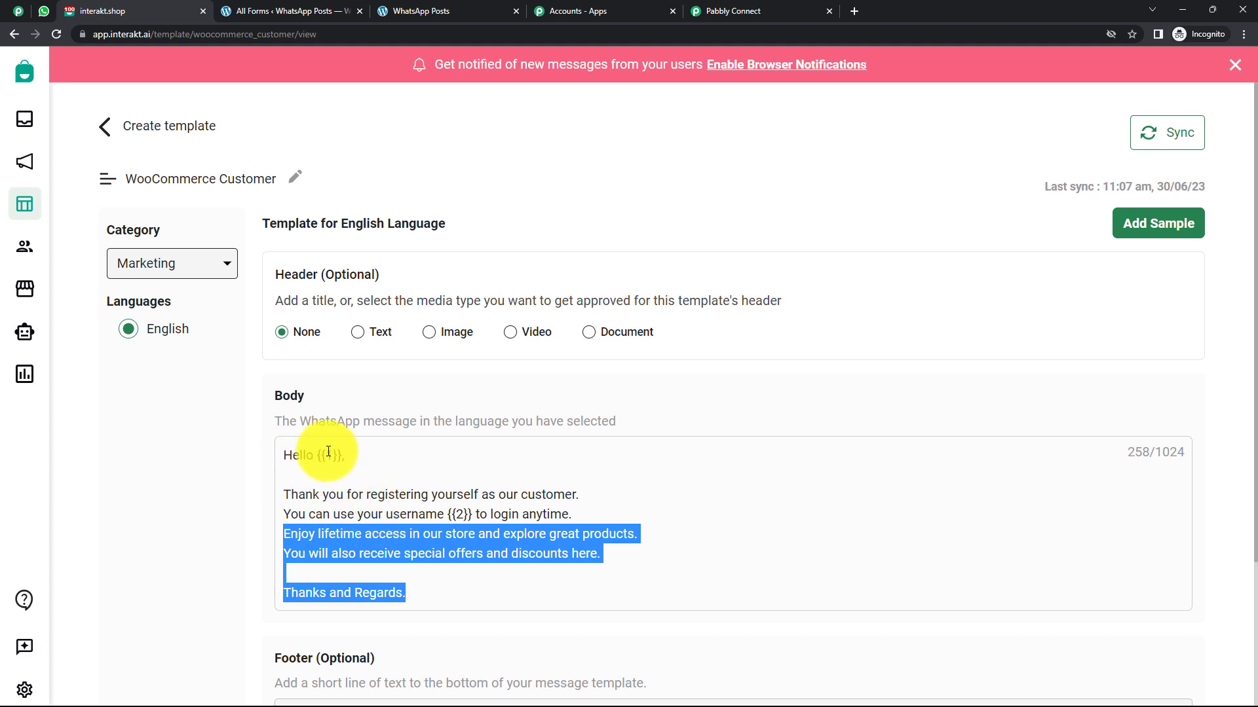
left_click_drag(319, 458, 329, 462)
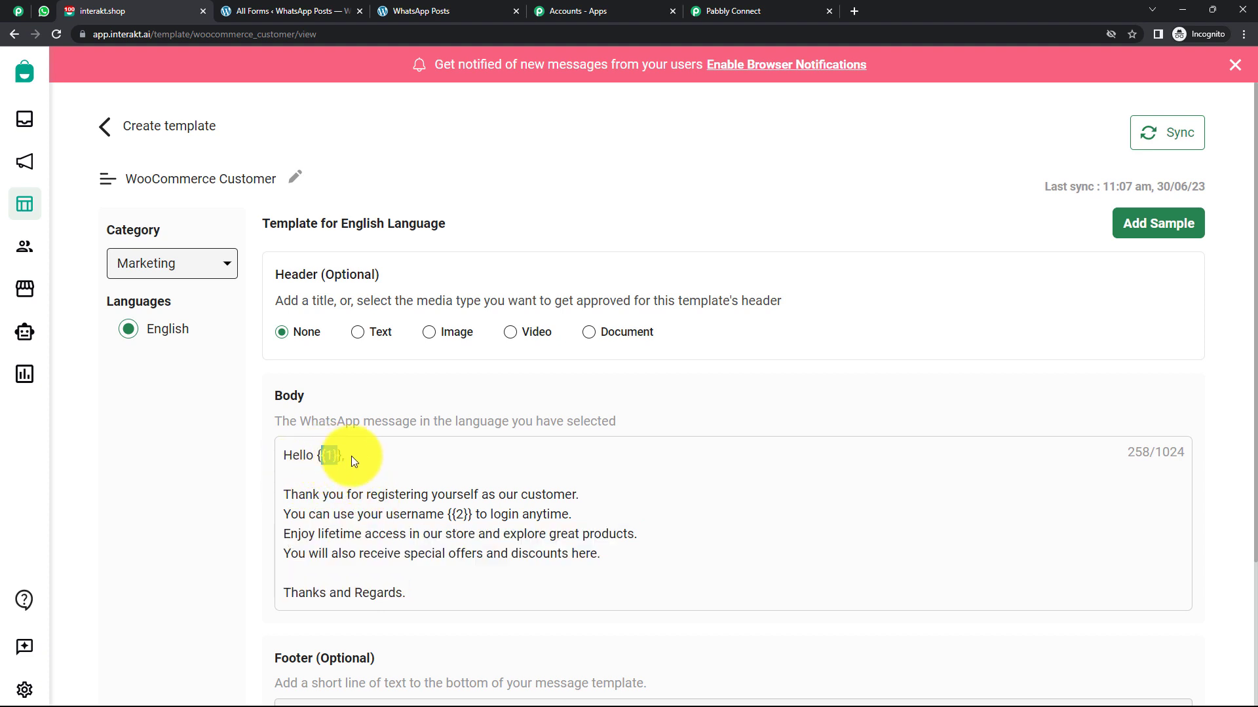
Copy the code name woocommerce_customer from the Interakt template's page address.
left_click(720, 11)
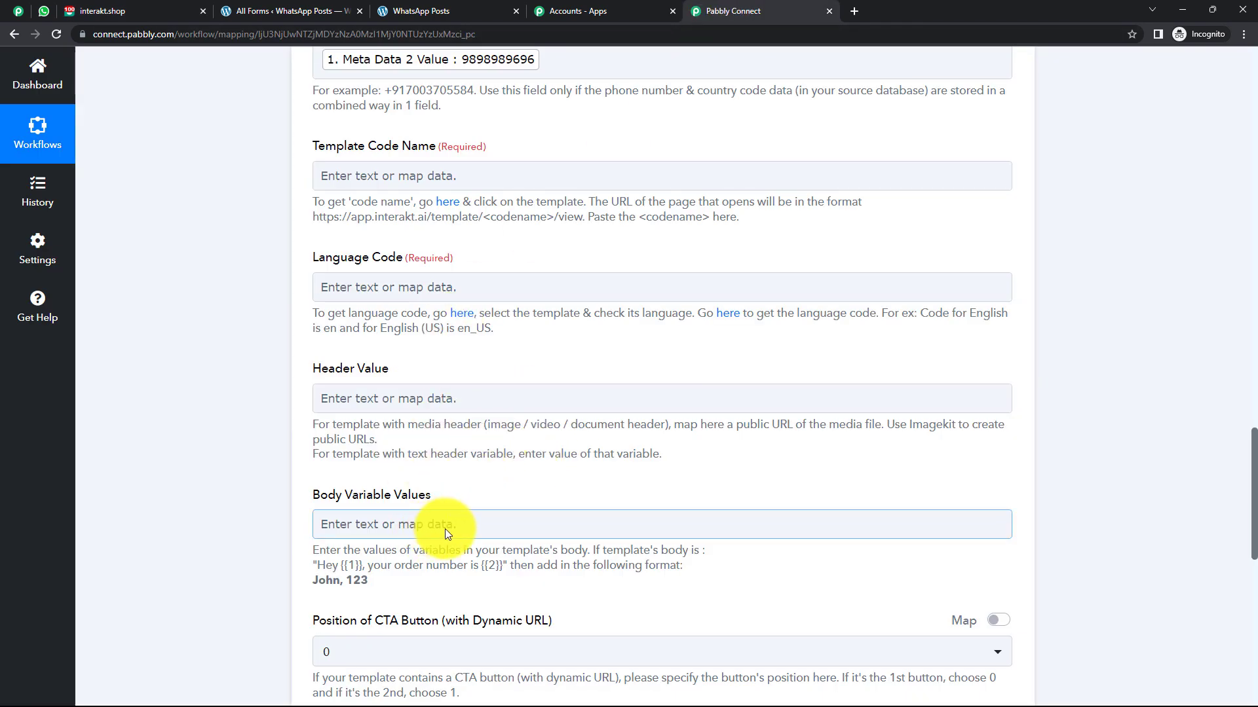
left_click(576, 11)
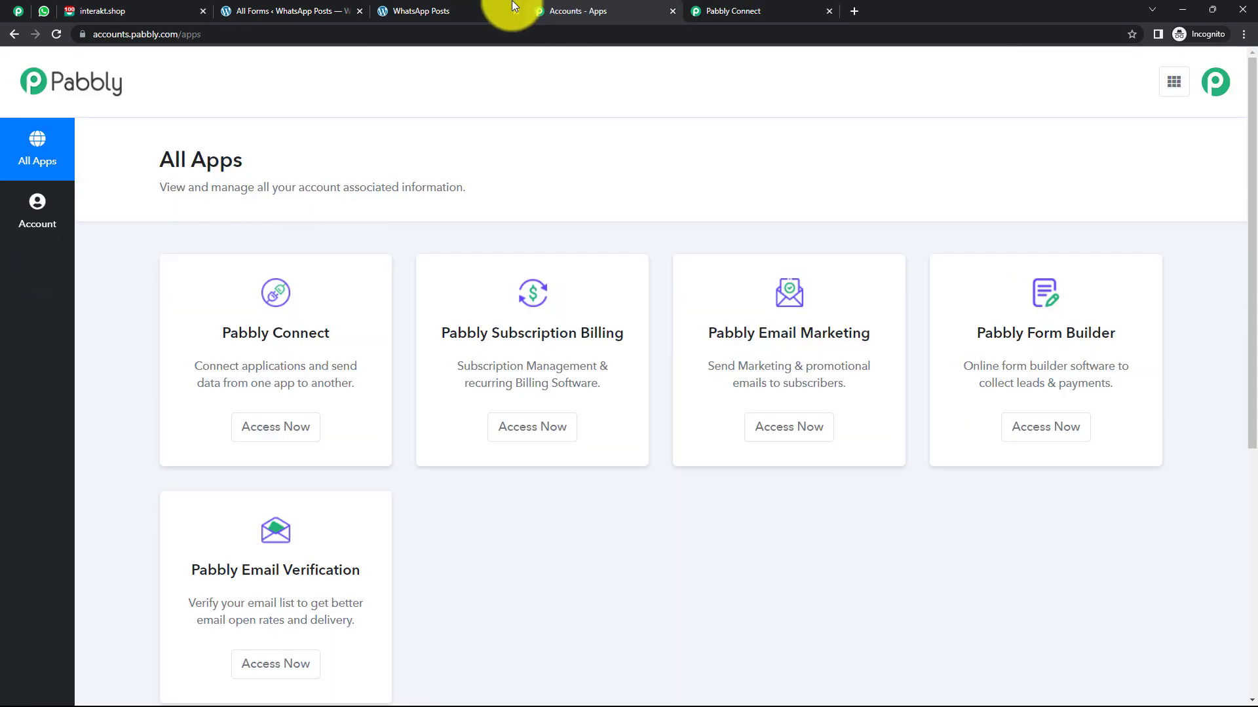
left_click(454, 8)
left_click(291, 10)
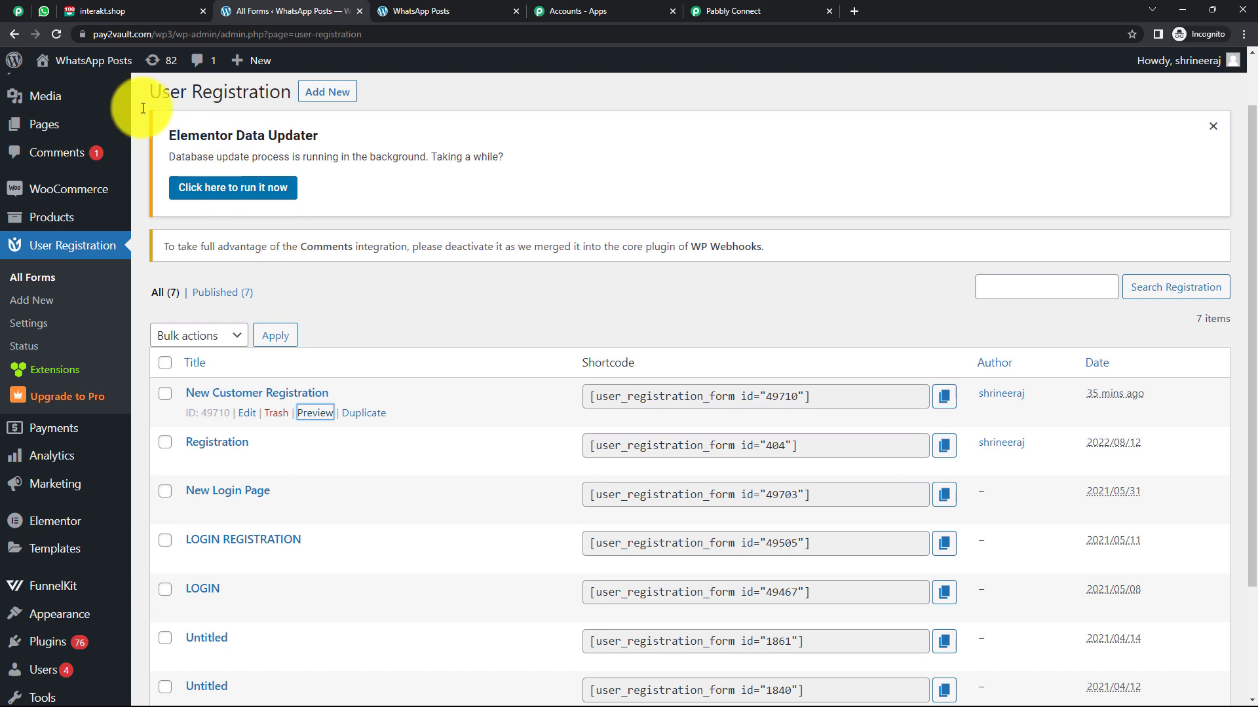
left_click(116, 10)
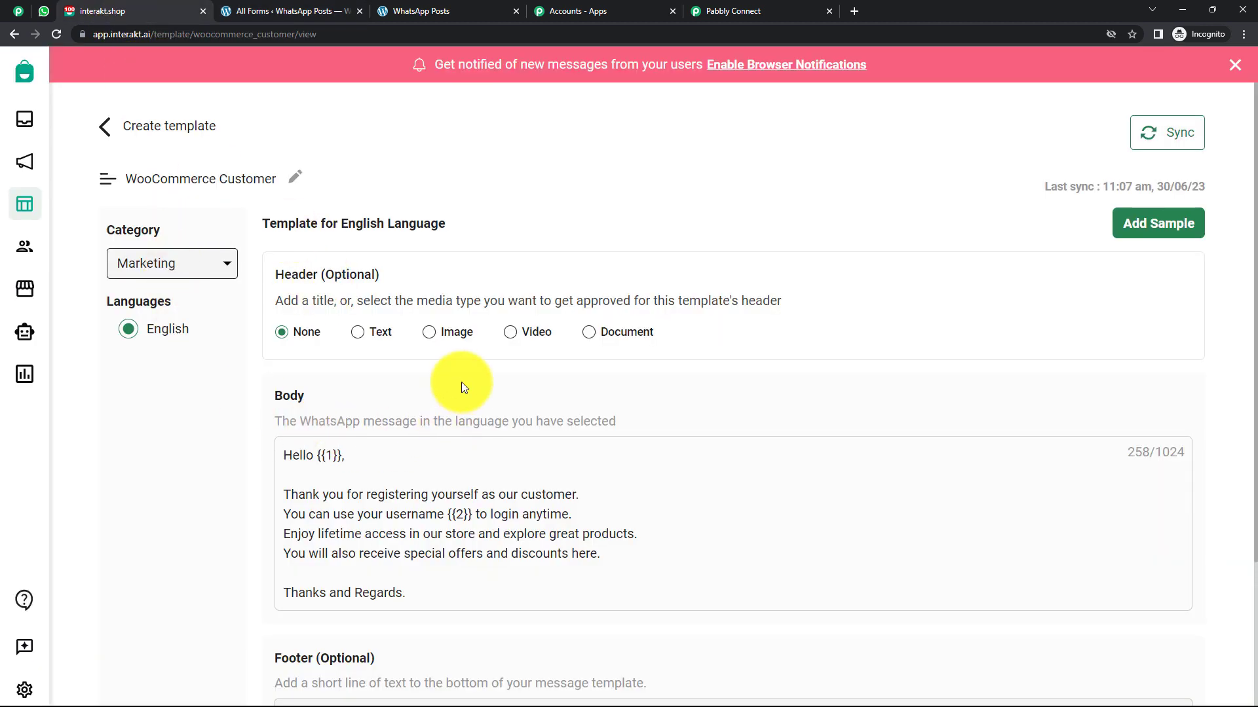
double_click(264, 34)
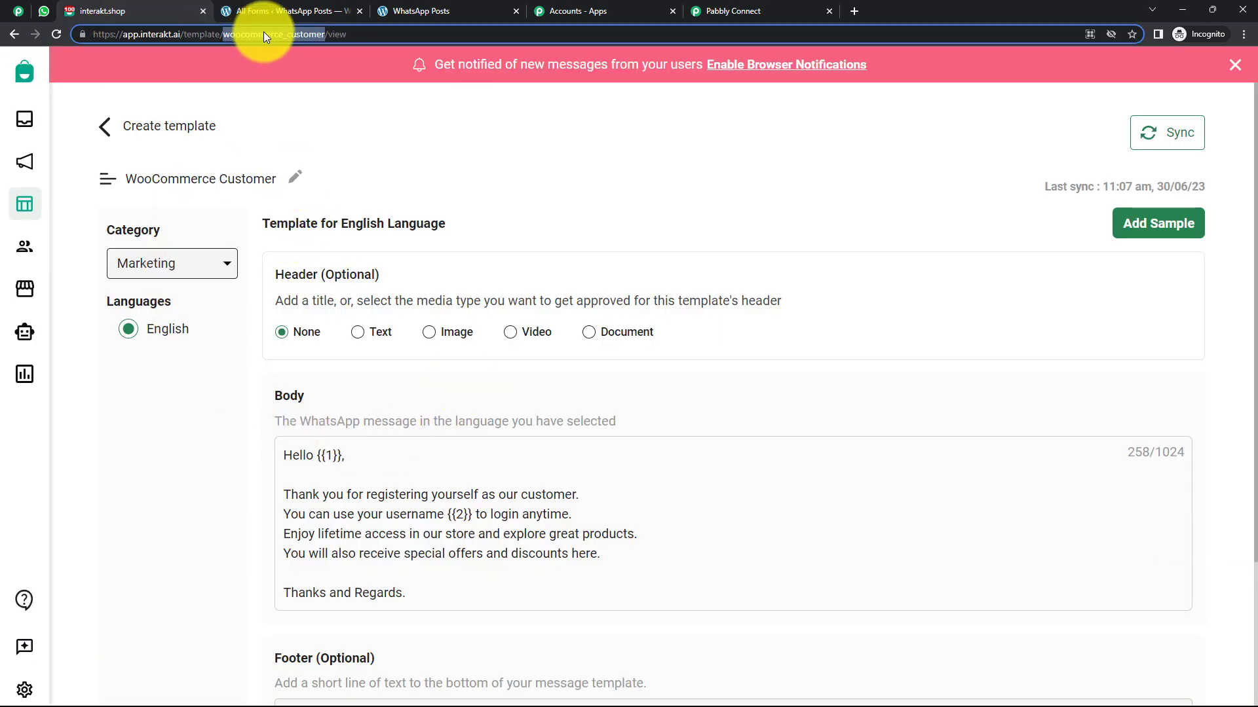
right_click(263, 34)
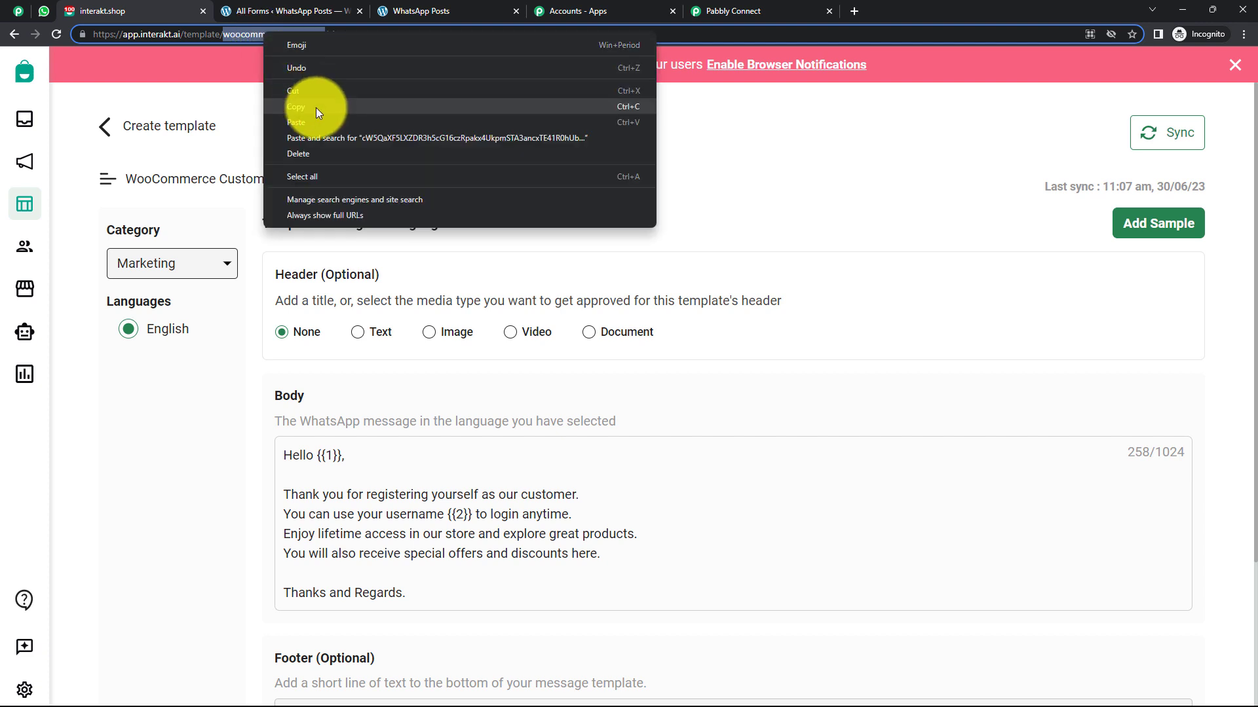
left_click(317, 108)
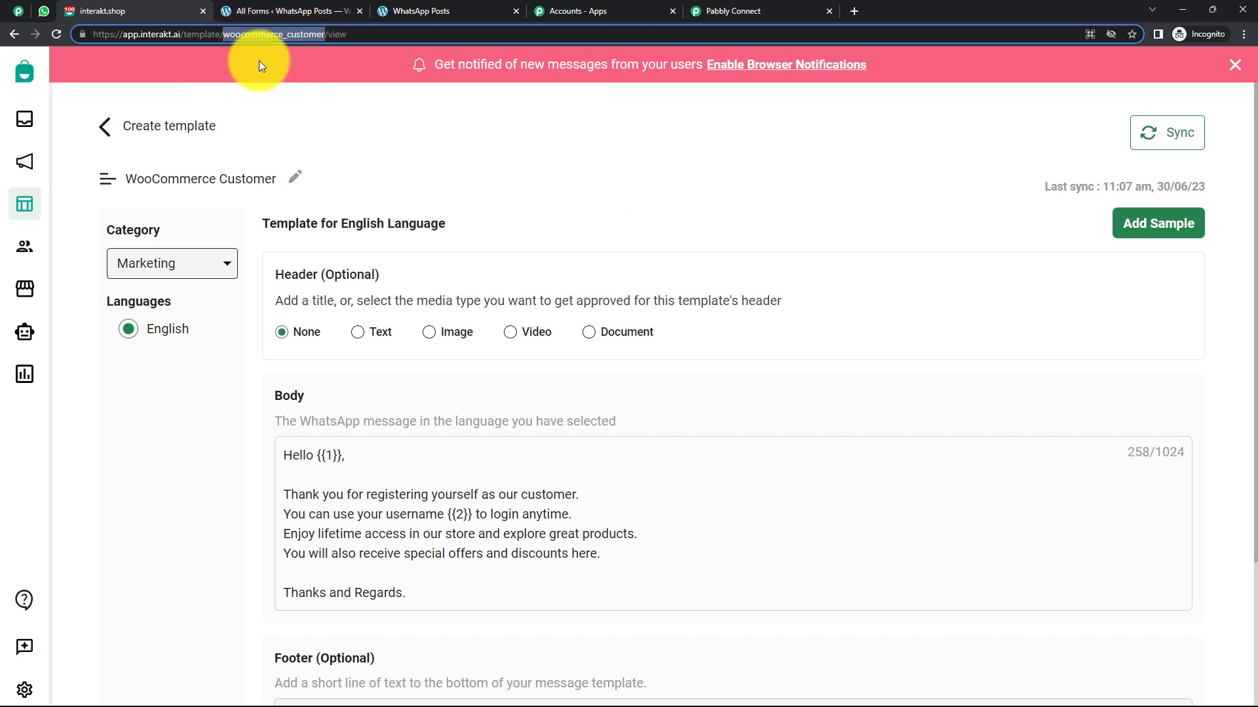
Paste woocommerce_customer into the Interakt action's Template Code Name field.
left_click(752, 13)
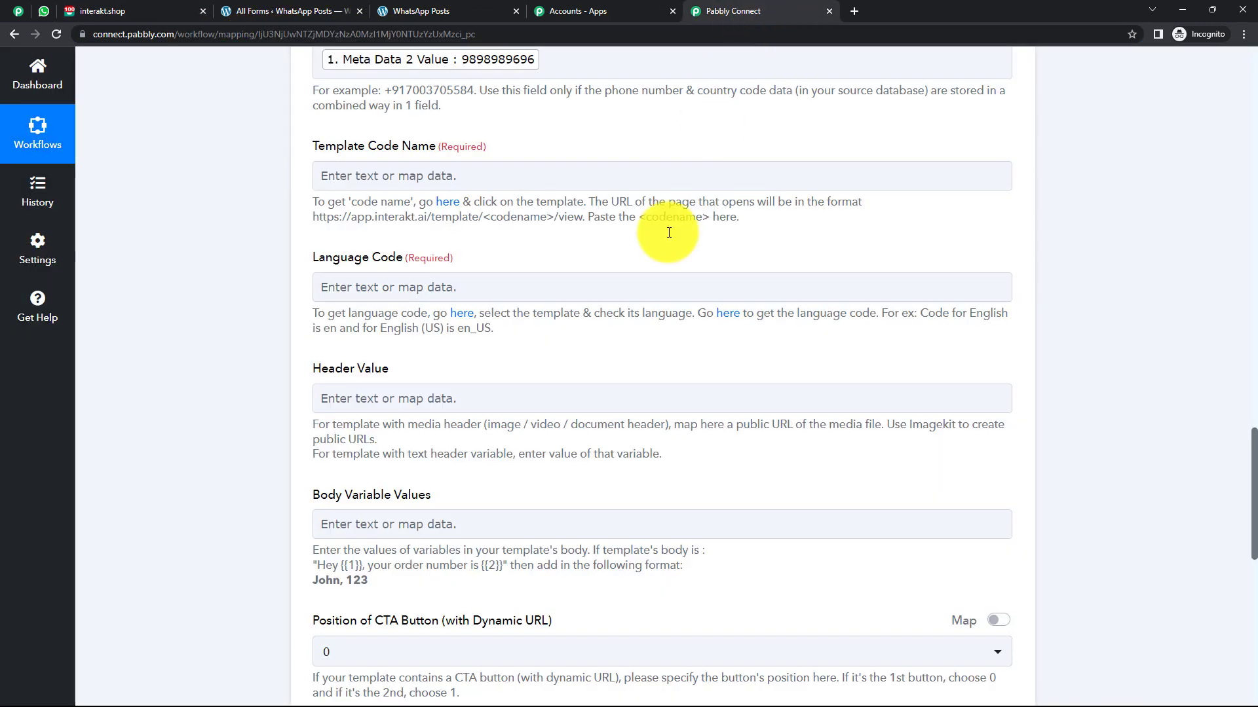
left_click(406, 175)
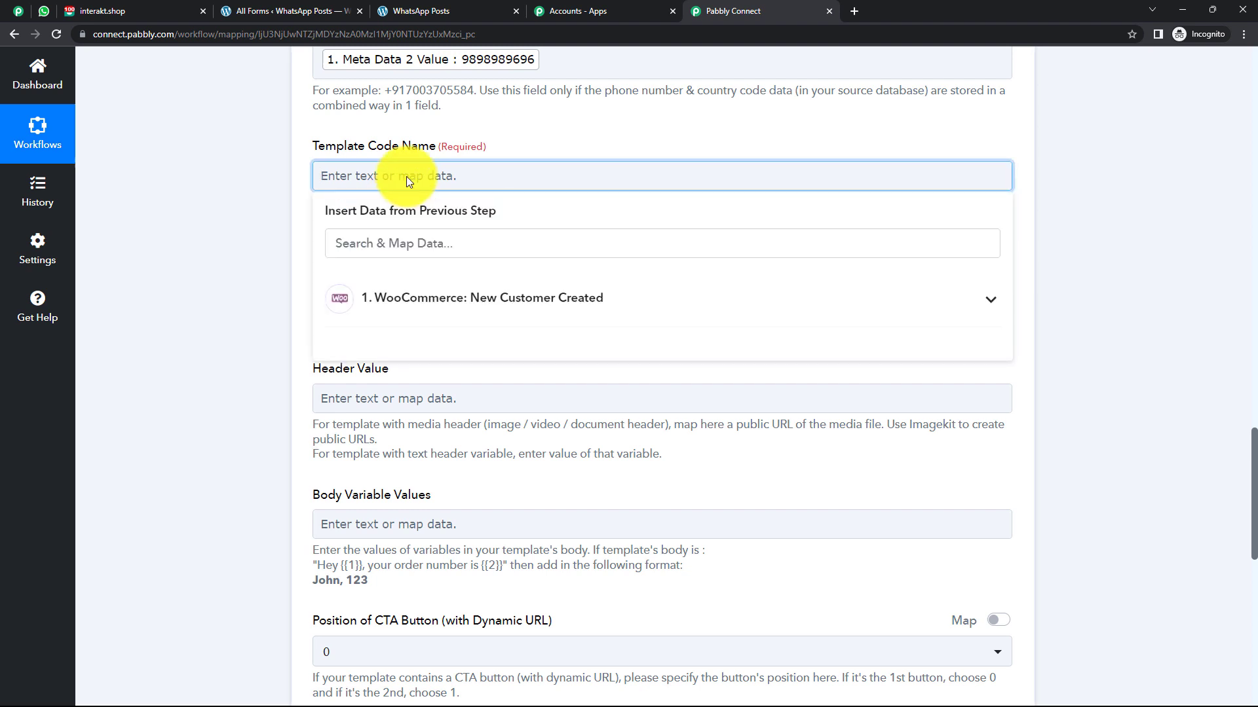
key("ctrl+v")
left_click(245, 238)
scroll(245, 238, "down", 1)
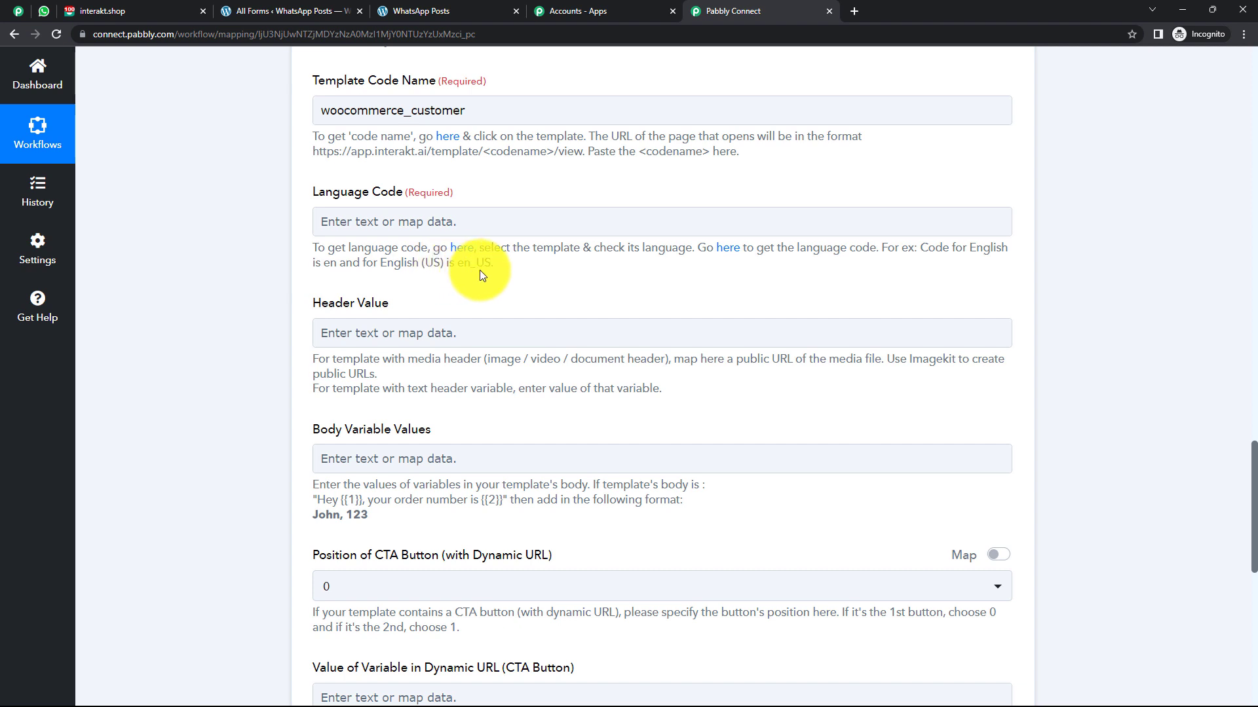
Confirm the template's language in Interakt and enter en as the Language Code.
left_click(131, 14)
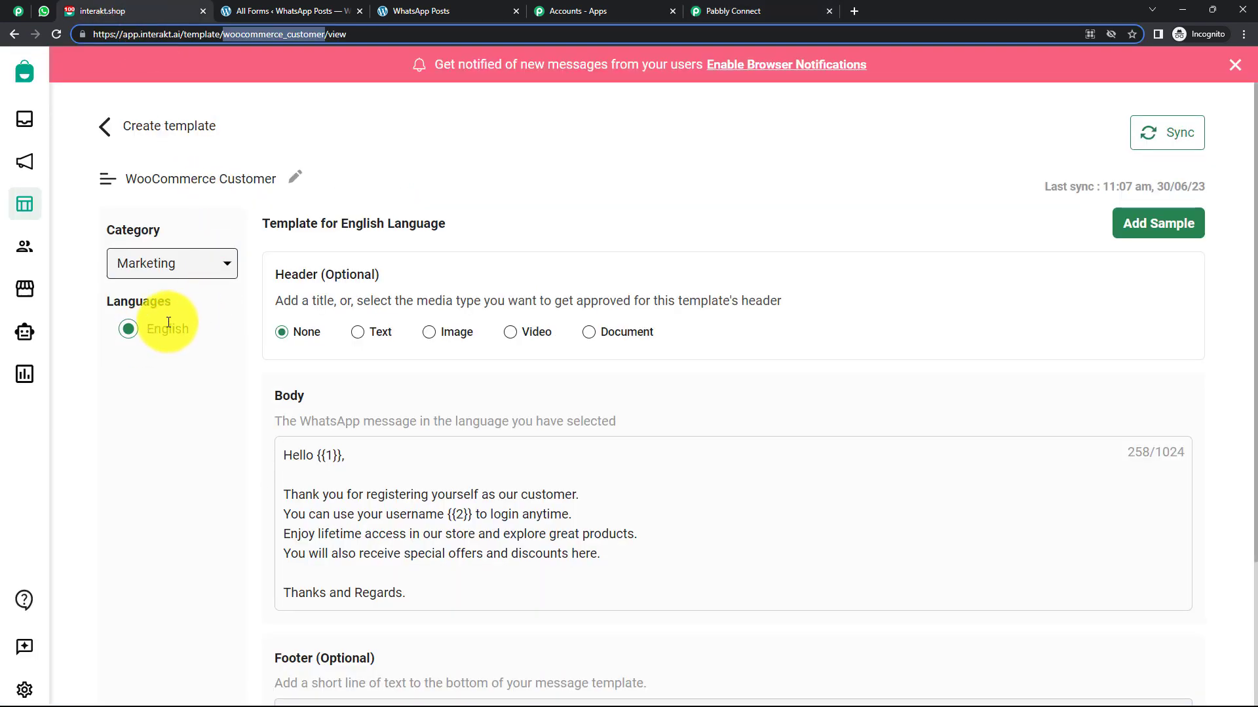
left_click(725, 13)
left_click(390, 222)
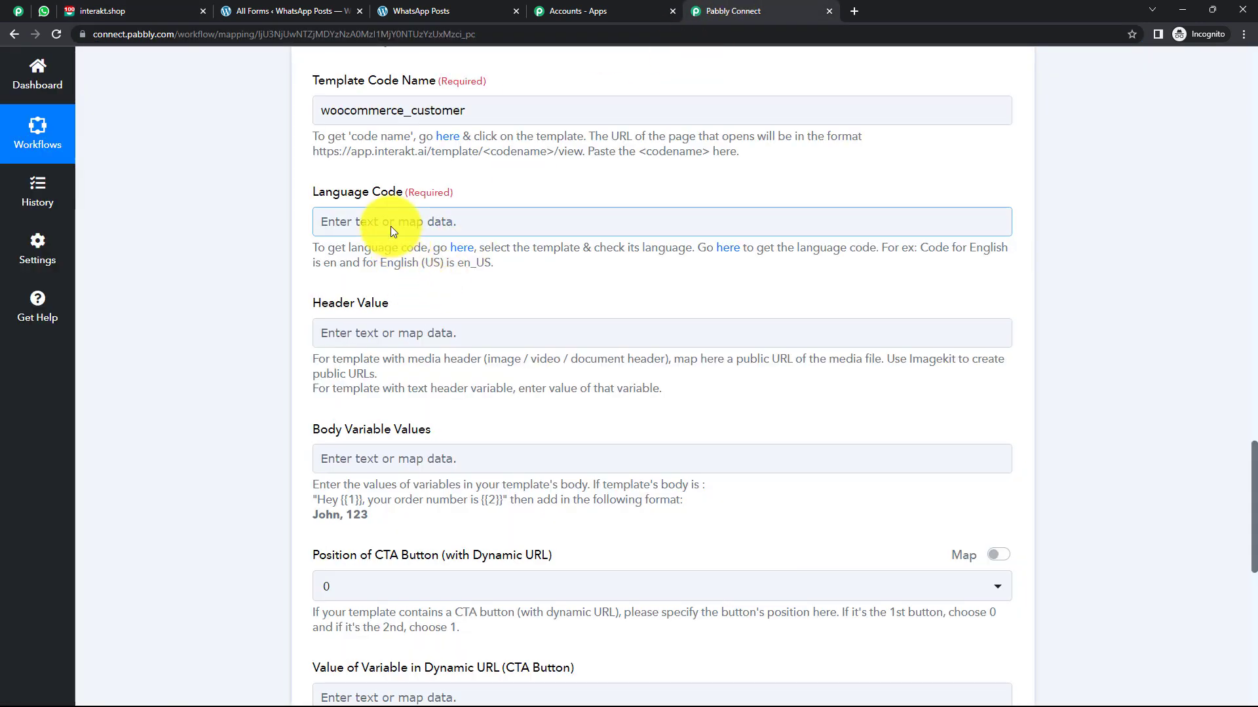
type("en")
scroll(238, 245, "down", 2)
scroll(238, 245, "down", 1)
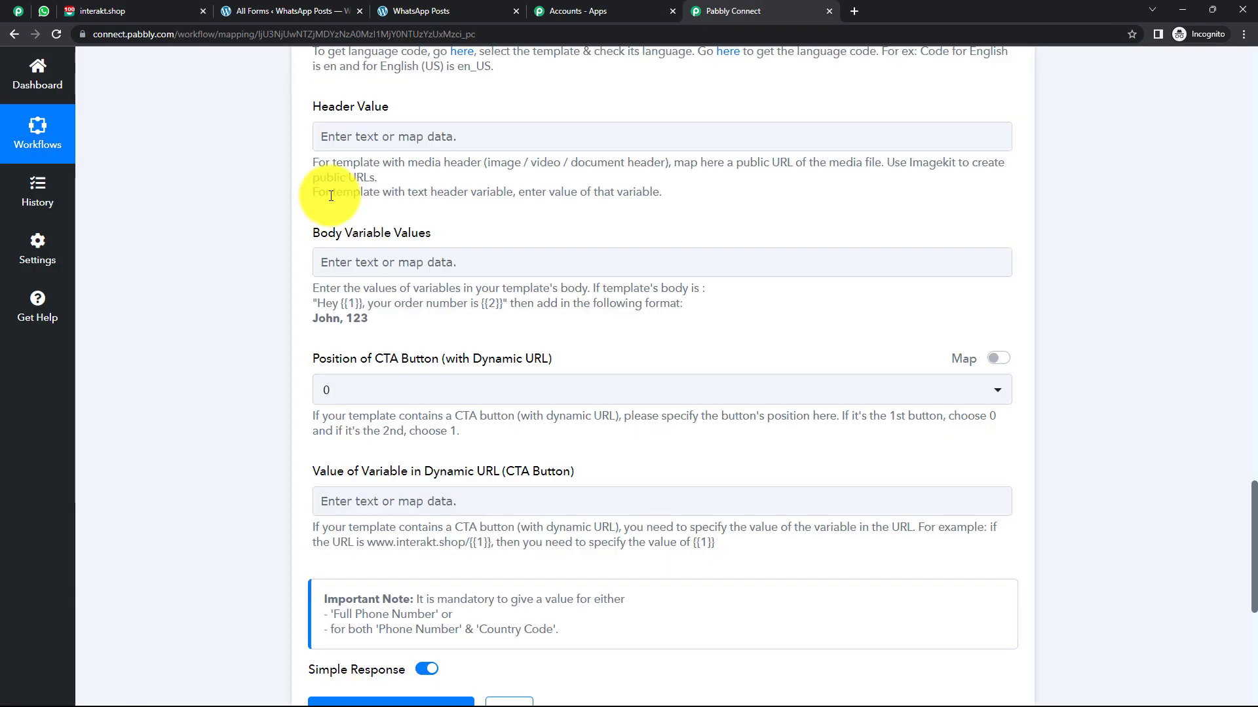
Compare the Body Variable Values field with the template greeting's {{1}} variable.
left_click(133, 13)
left_click(721, 11)
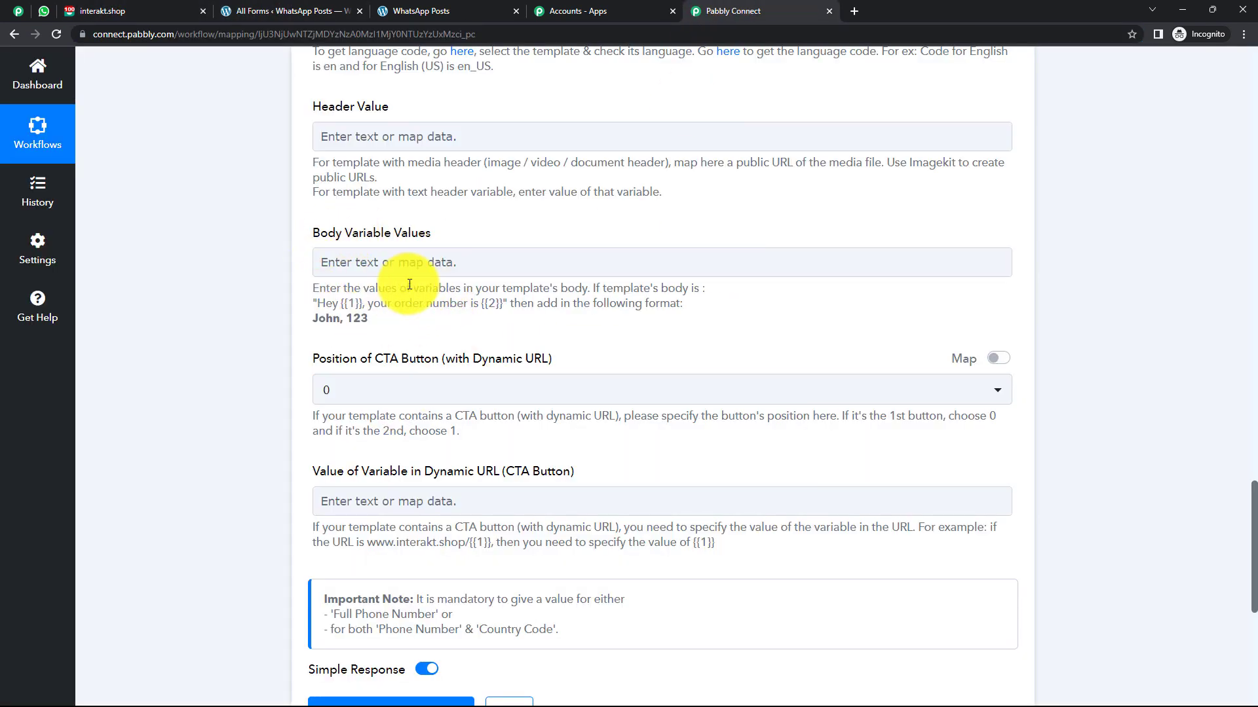
left_click(445, 271)
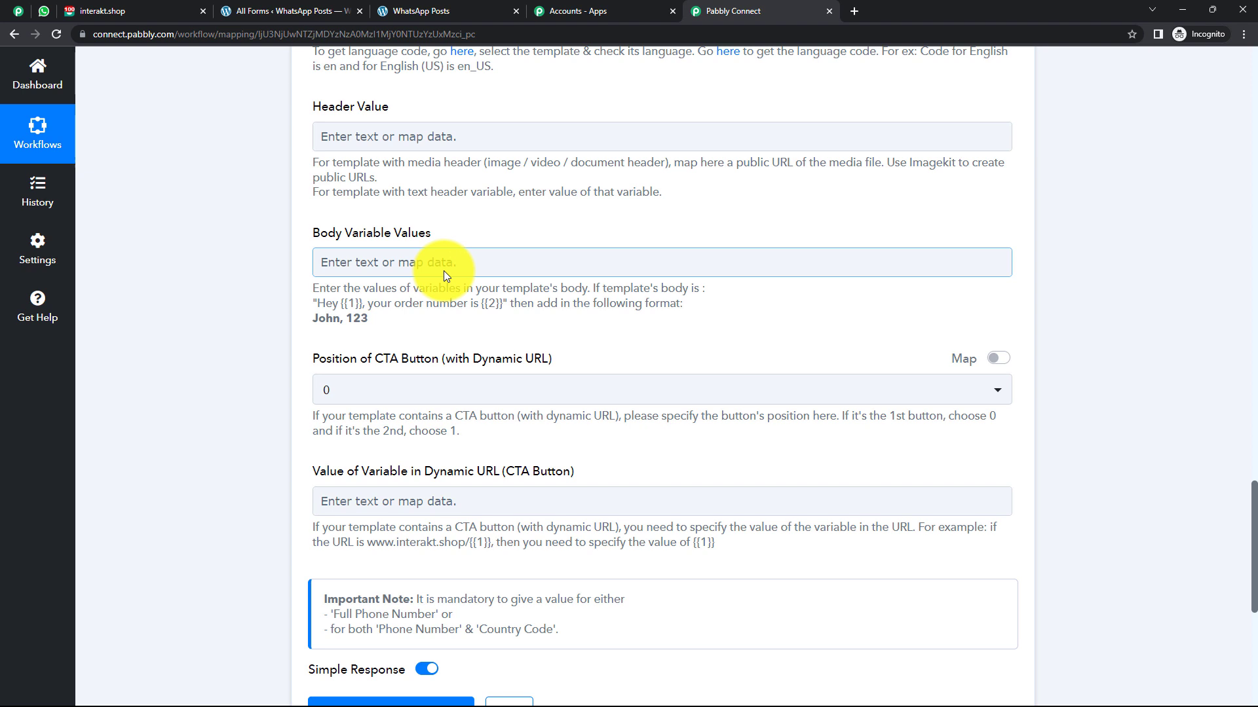
left_click(442, 270)
left_click(237, 282)
left_click(124, 9)
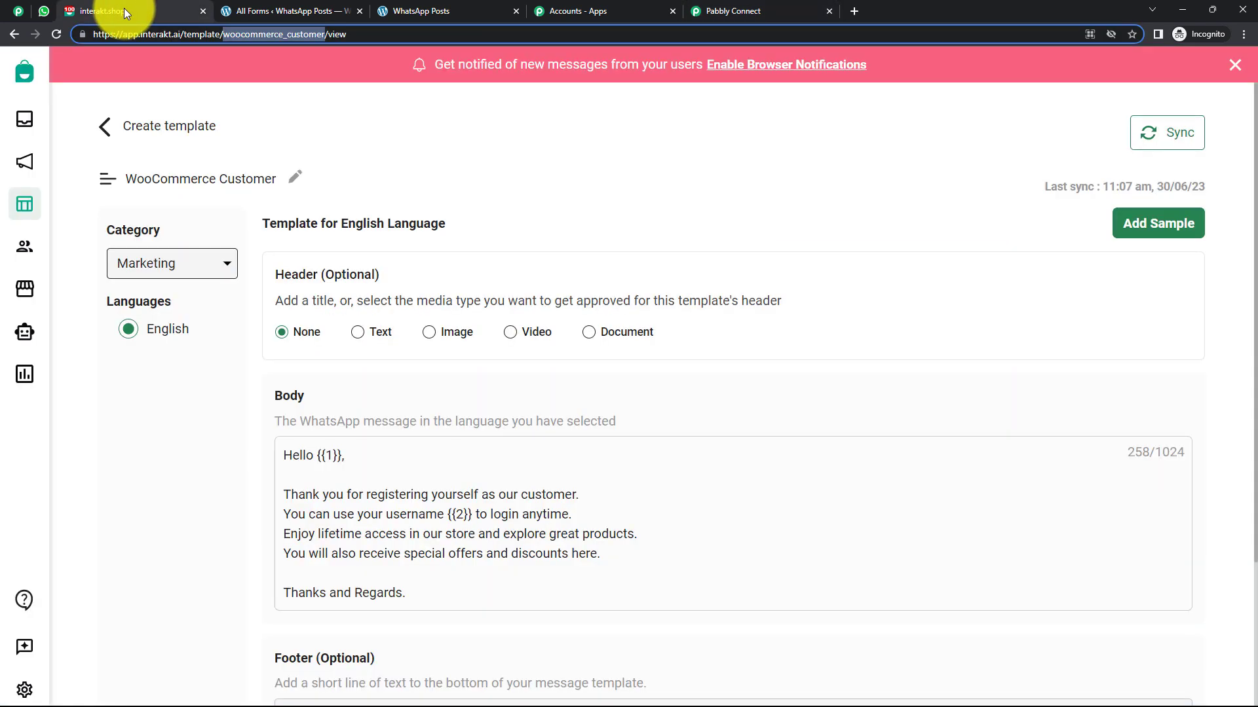
left_click(327, 458)
left_click_drag(337, 456, 321, 456)
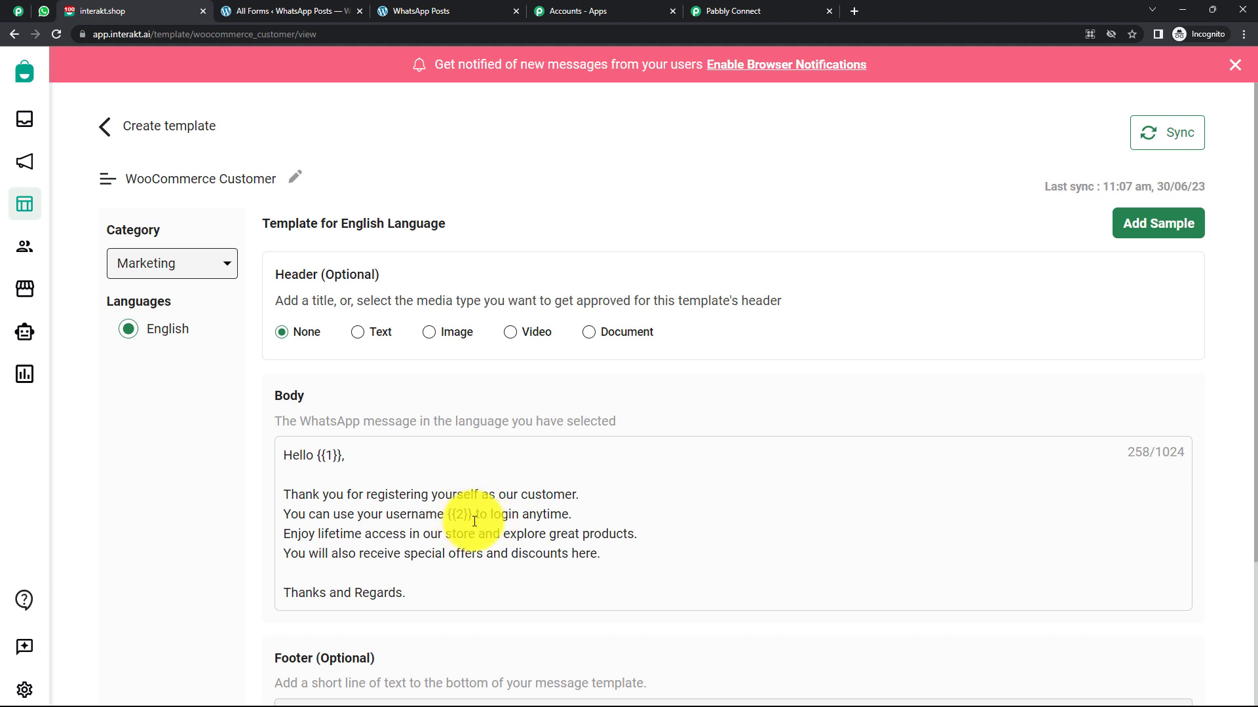
left_click(747, 17)
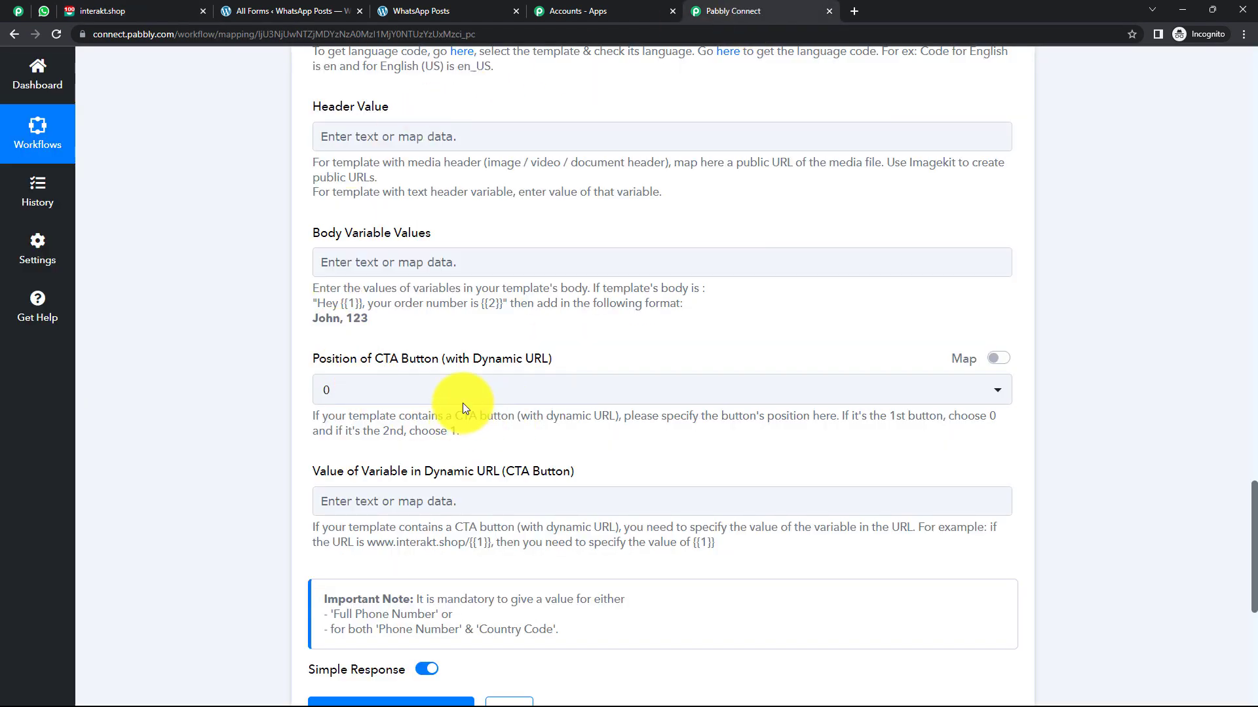
Insert the customer's First Name and Last Name into Body Variable Values.
left_click(434, 255)
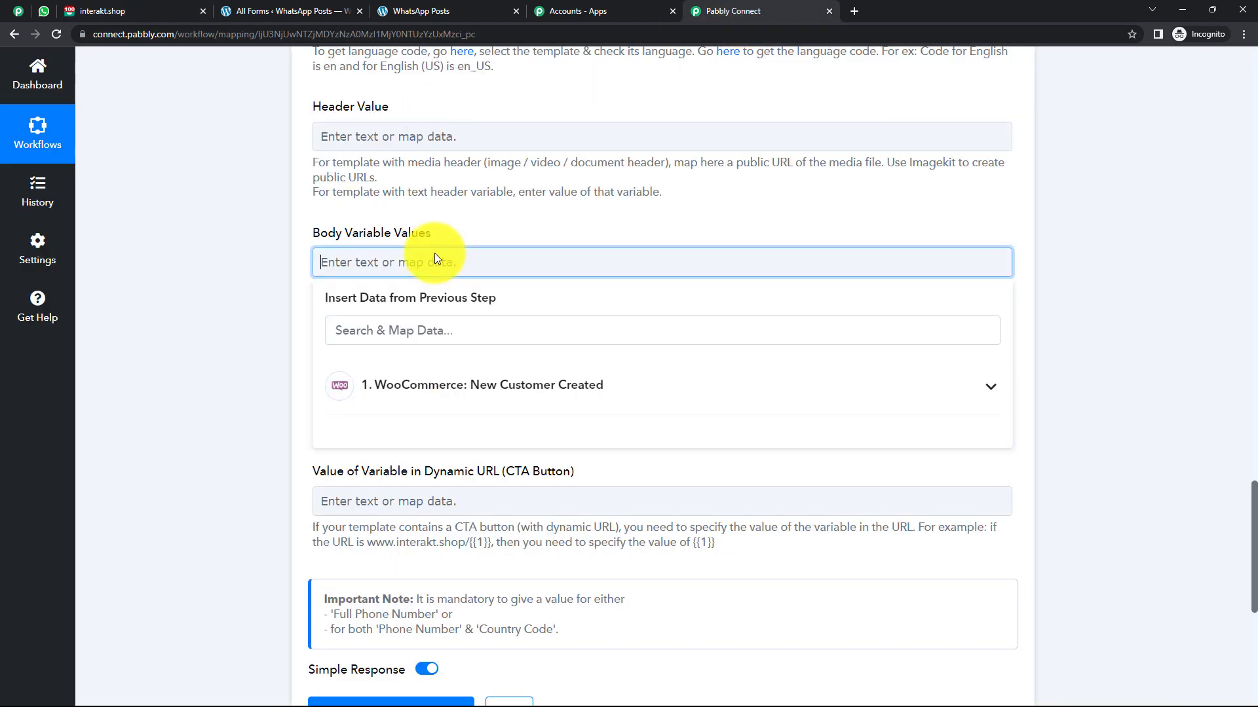
left_click(435, 398)
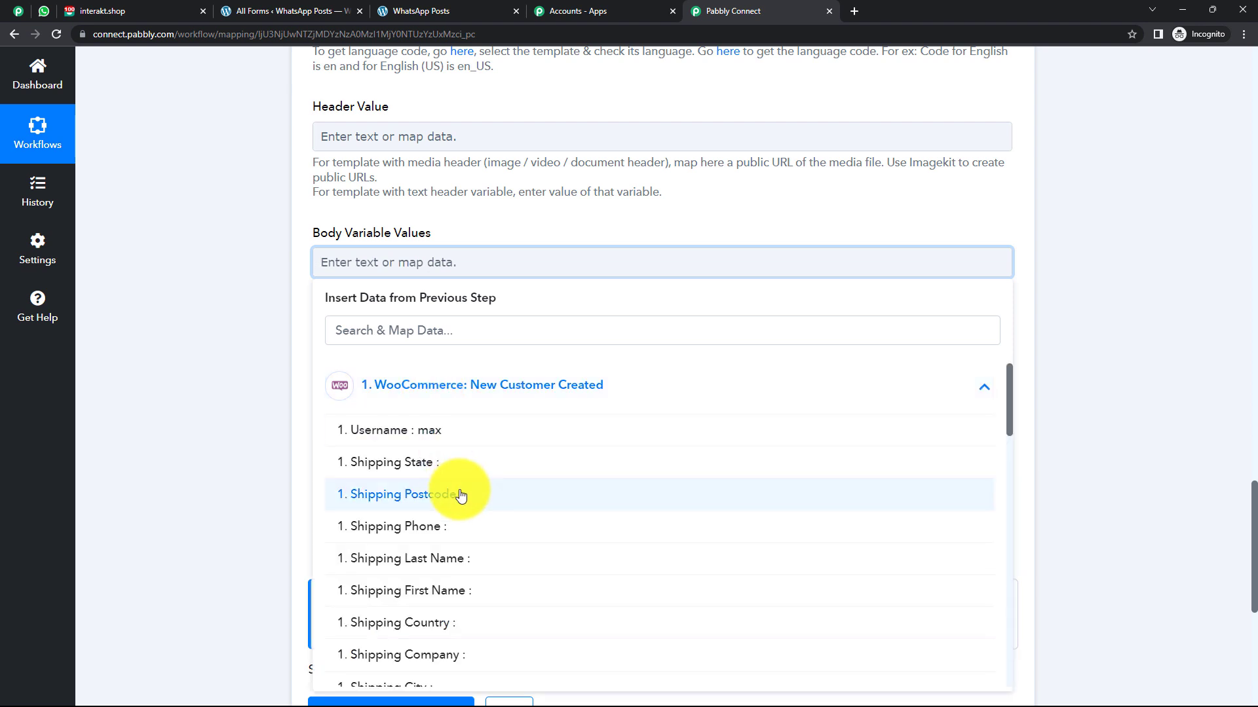
scroll(458, 494, "down", 10)
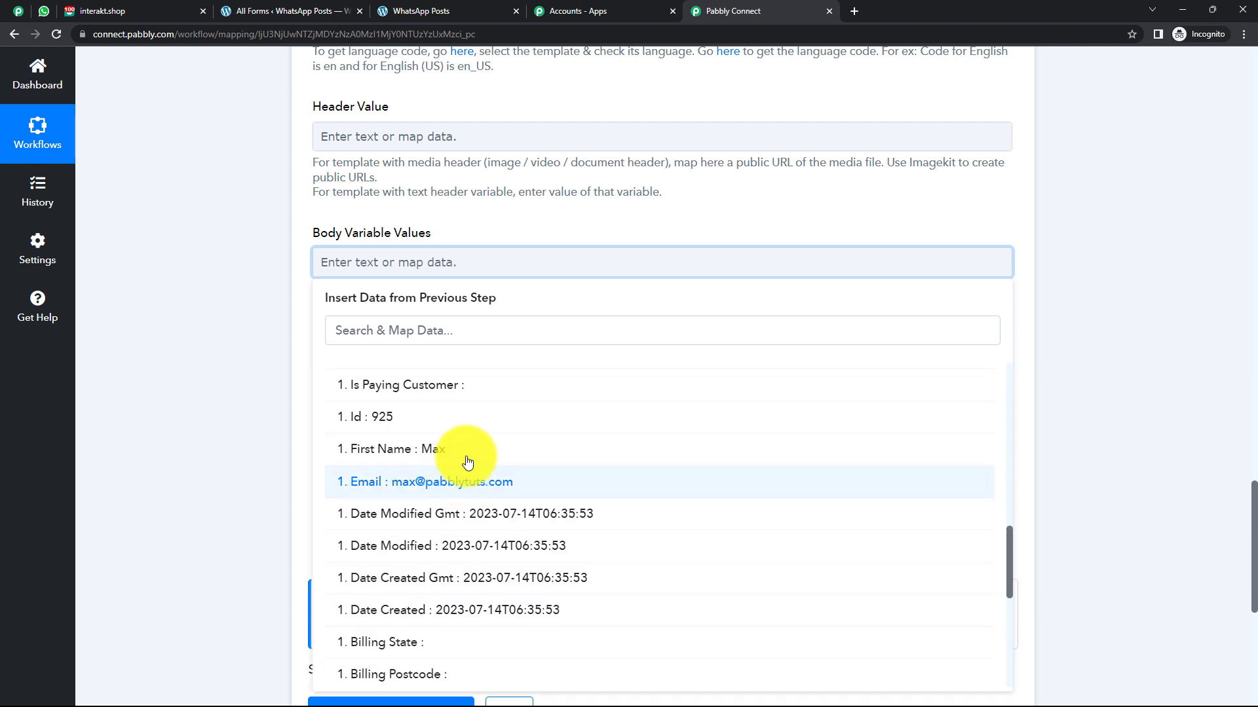
left_click(458, 450)
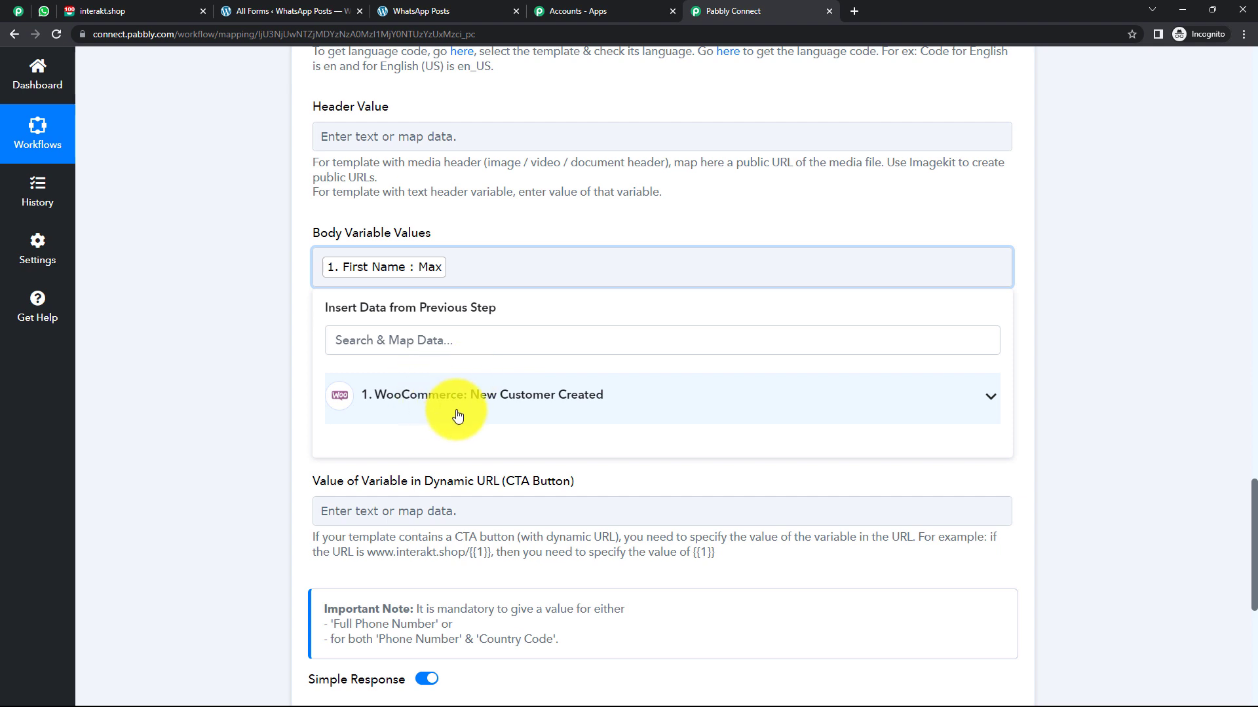
left_click(455, 413)
scroll(494, 528, "down", 4)
scroll(494, 527, "down", 5)
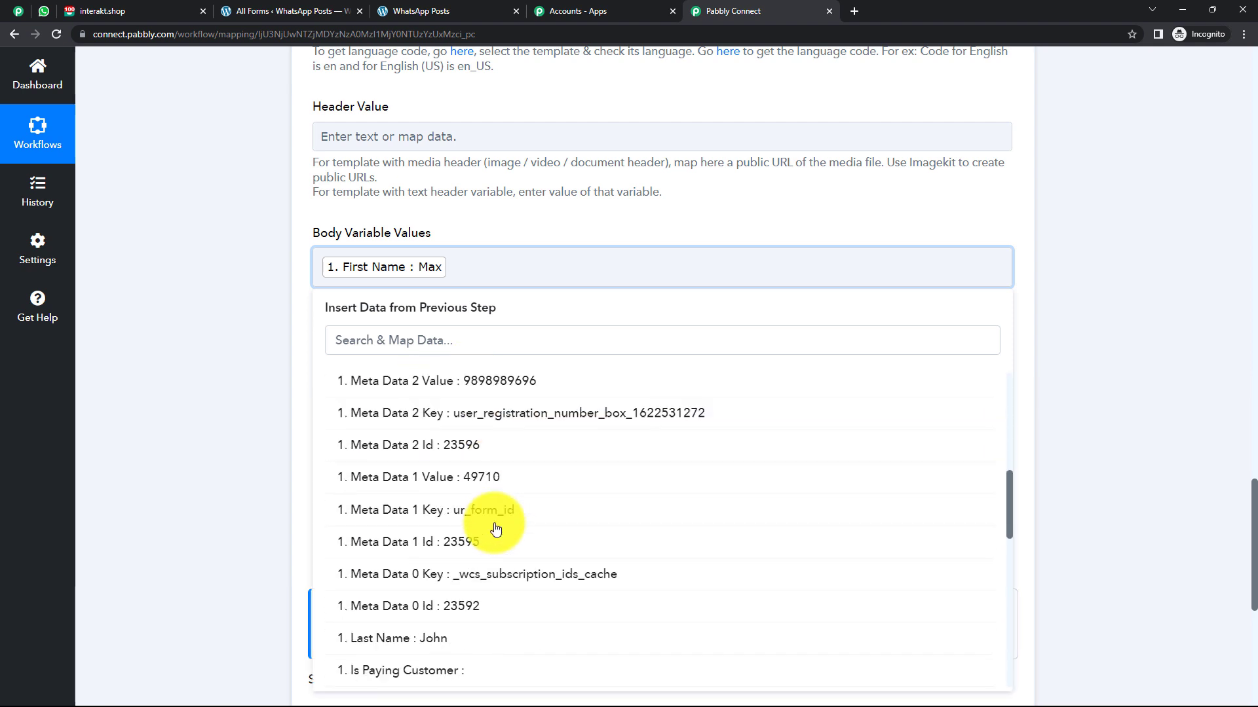
left_click(467, 501)
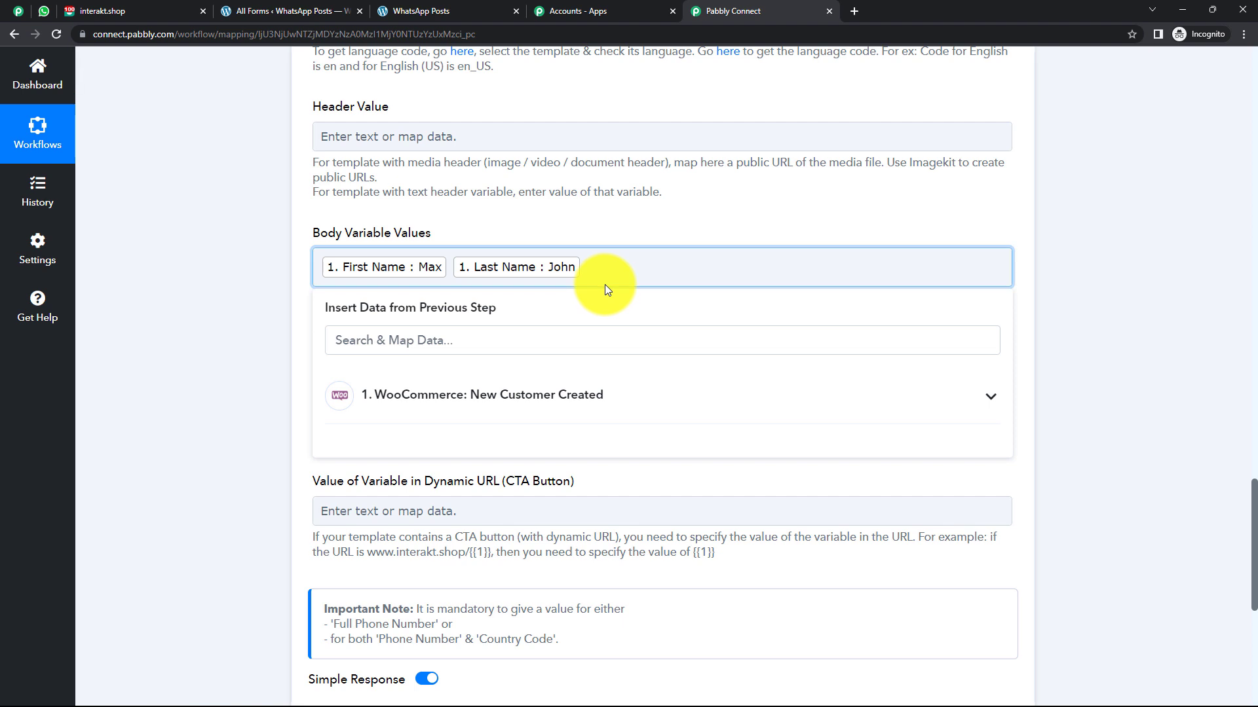
Add a comma followed by the customer's Username as the second body variable.
type(",")
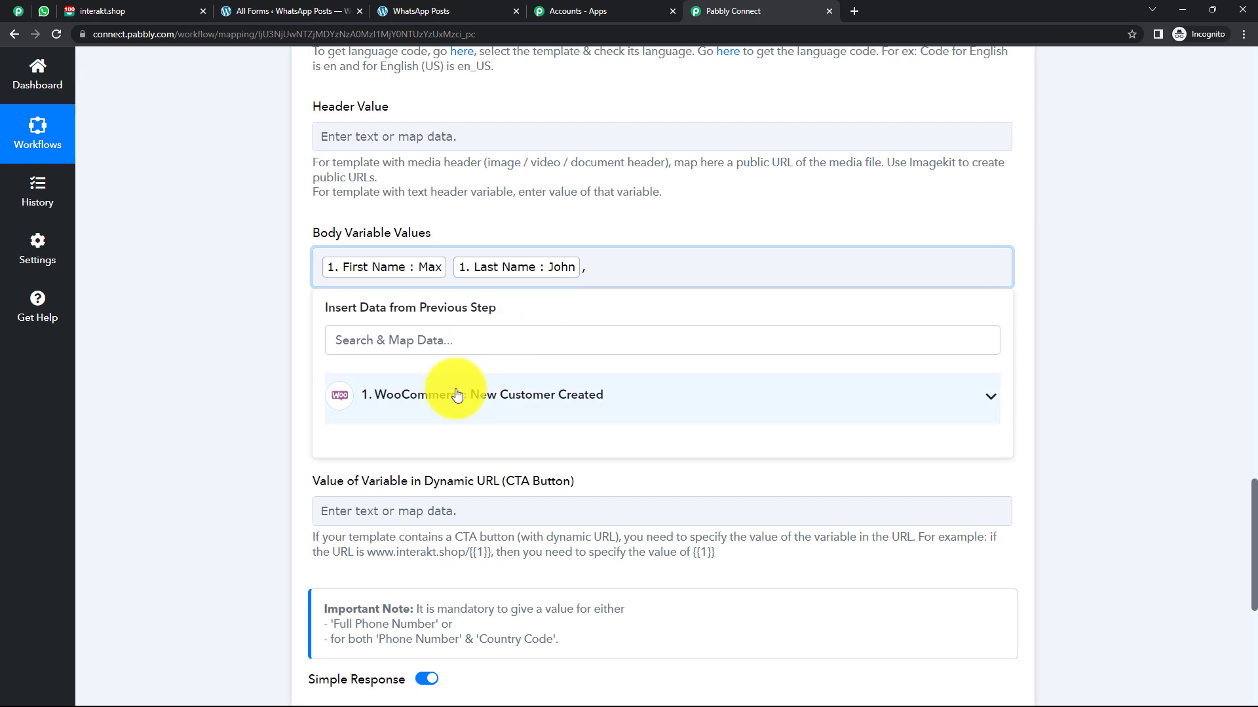
left_click(457, 394)
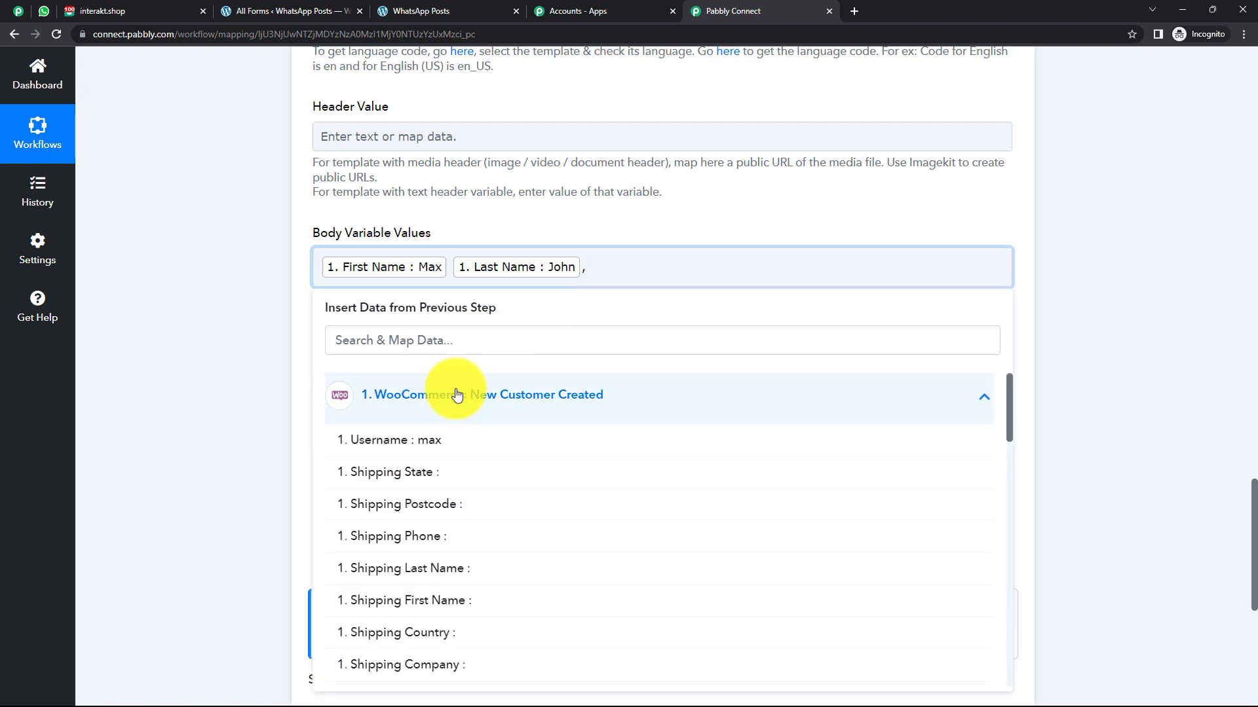
left_click(464, 441)
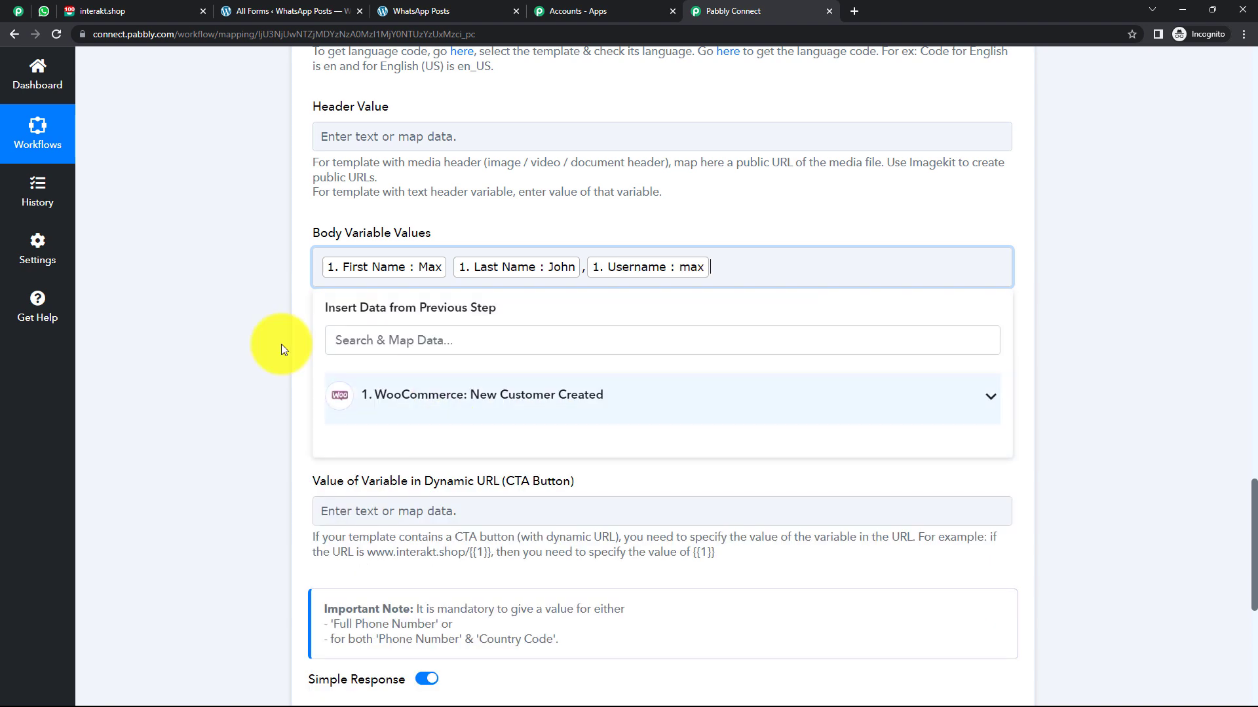
left_click(265, 337)
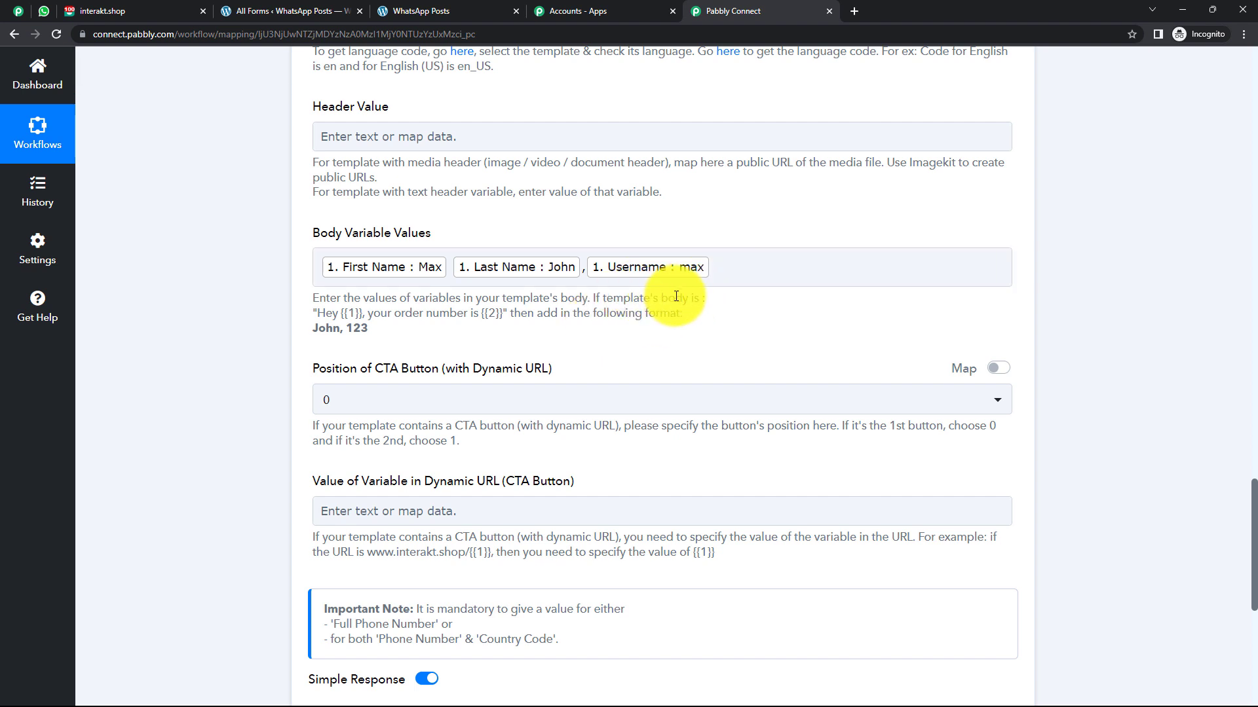
Save the Interakt action and send a test request.
scroll(394, 307, "down", 1)
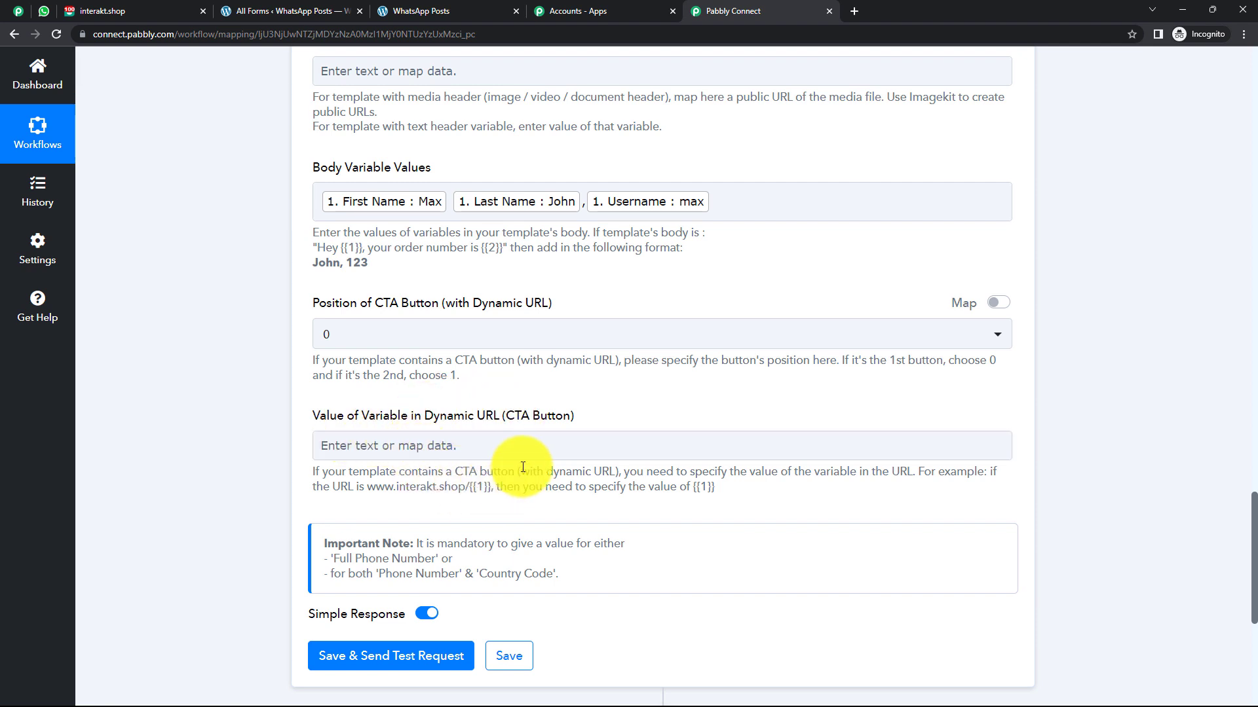
scroll(517, 459, "down", 1)
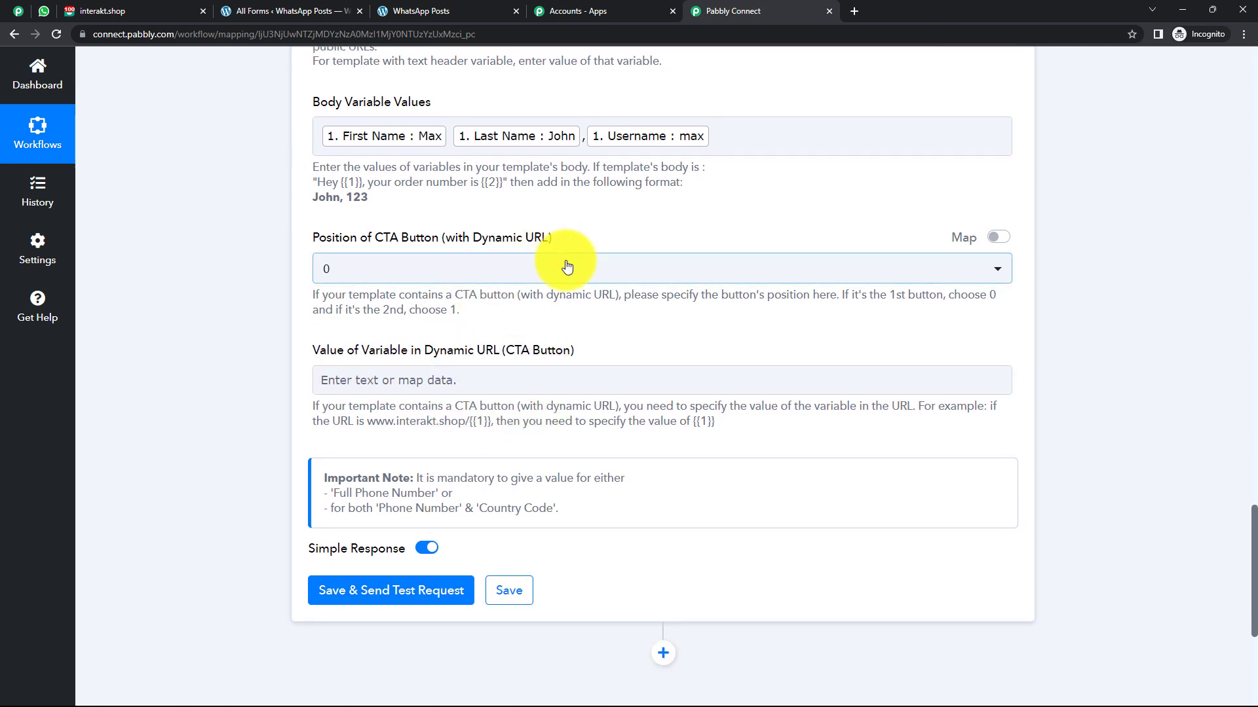
scroll(521, 391, "down", 2)
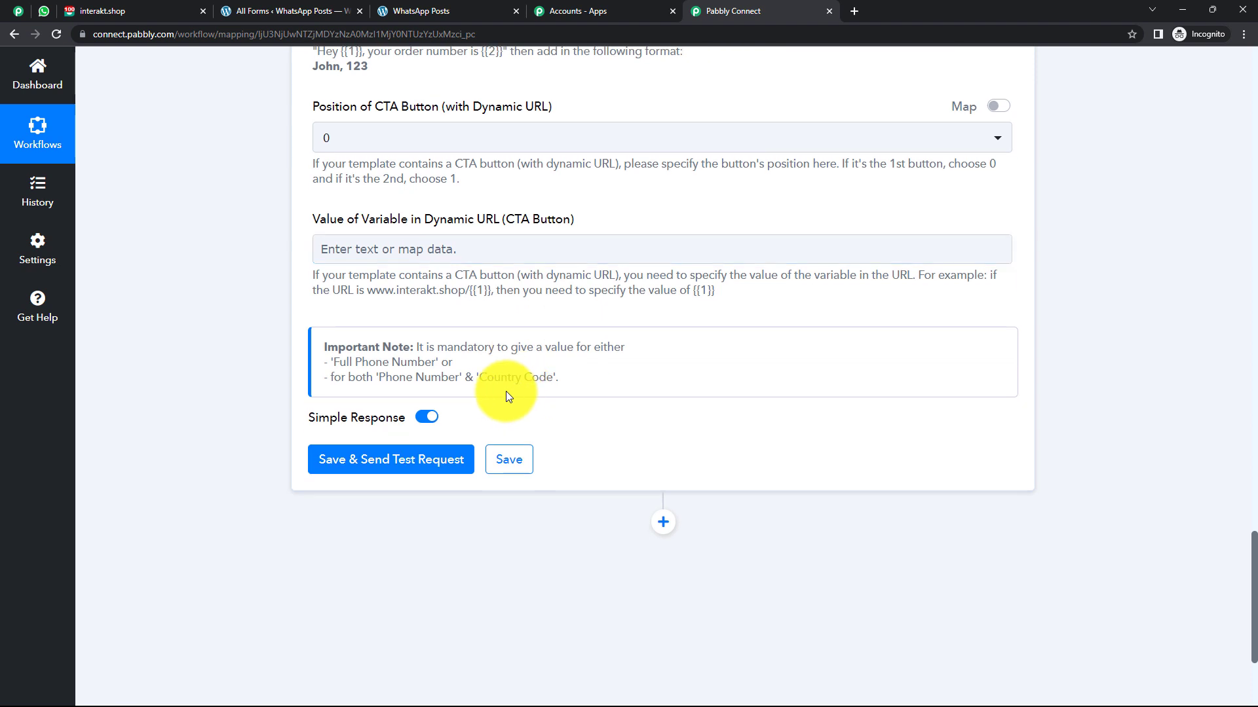
left_click(374, 462)
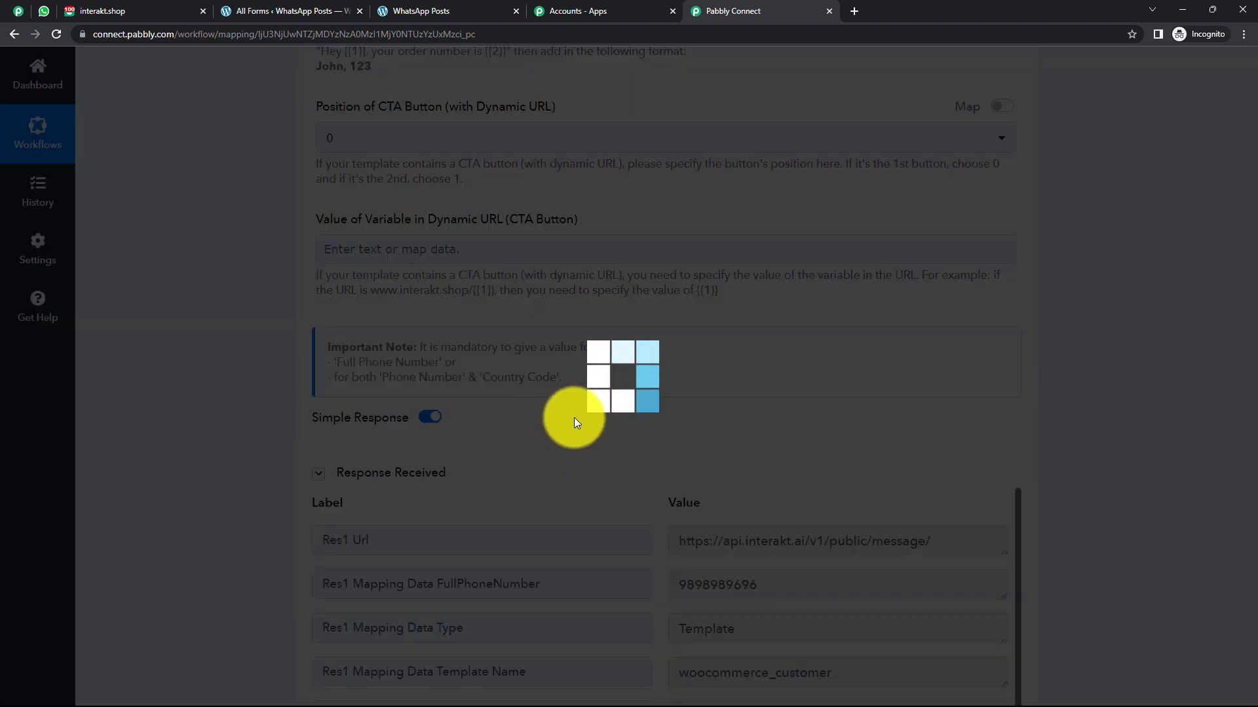
Review the response's Invalid 'fullPhoneNumber' error and check WhatsApp Web for a message.
scroll(675, 391, "down", 2)
scroll(677, 325, "down", 1)
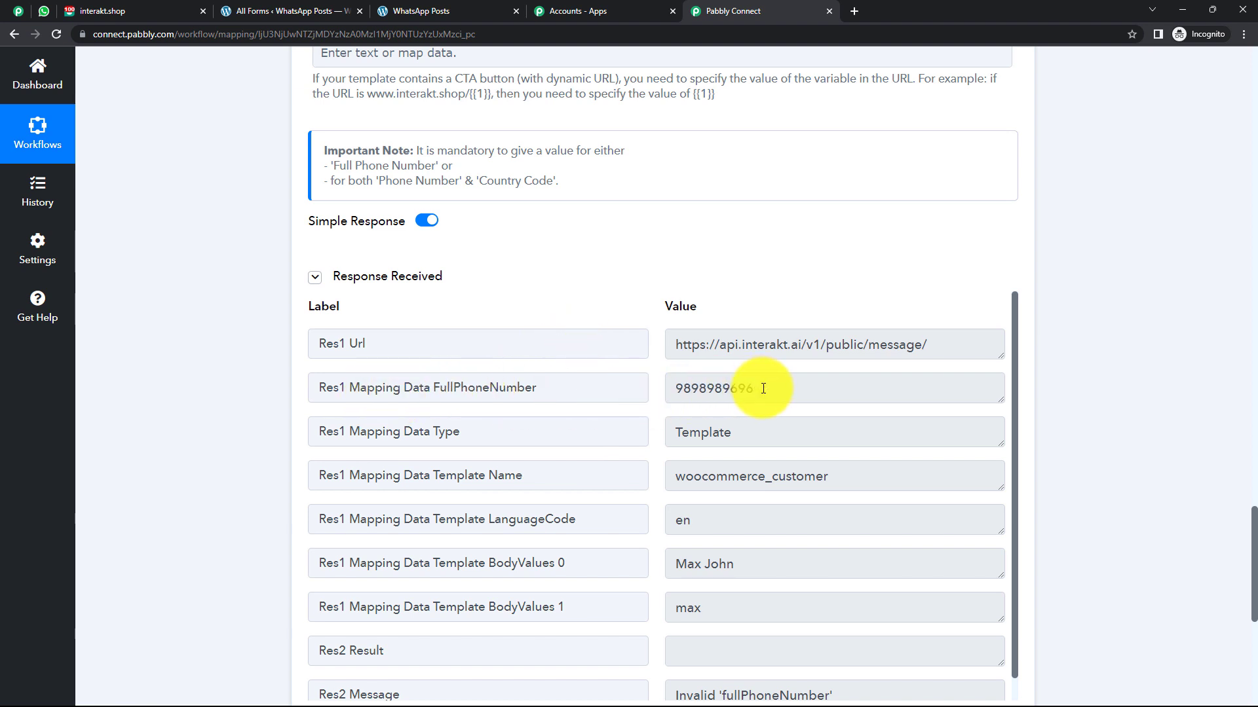
double_click(707, 390)
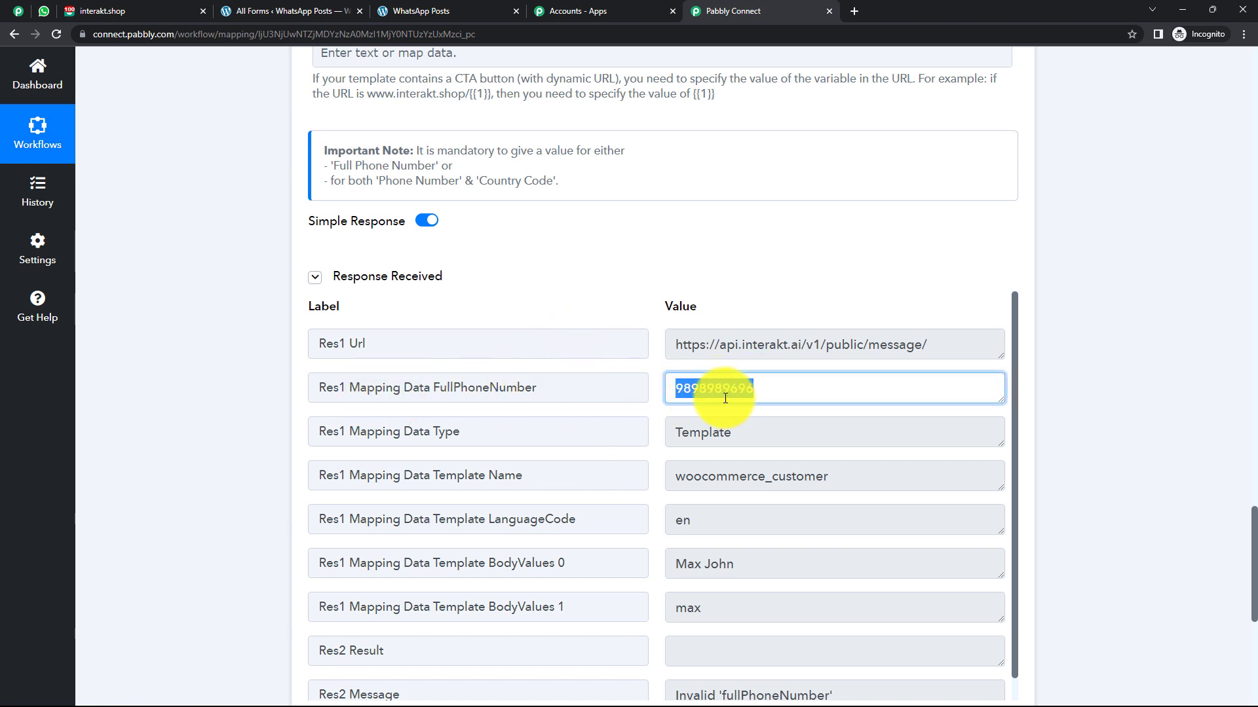
left_click(770, 366)
scroll(769, 365, "down", 1)
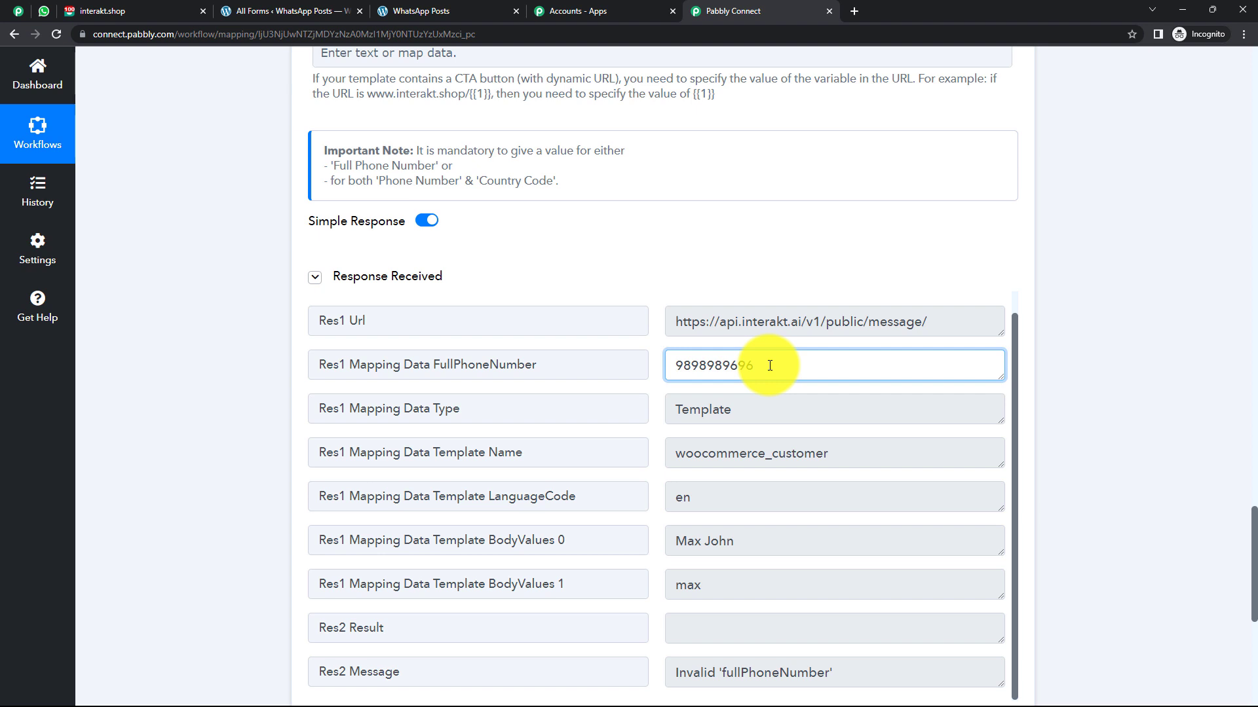
left_click(43, 13)
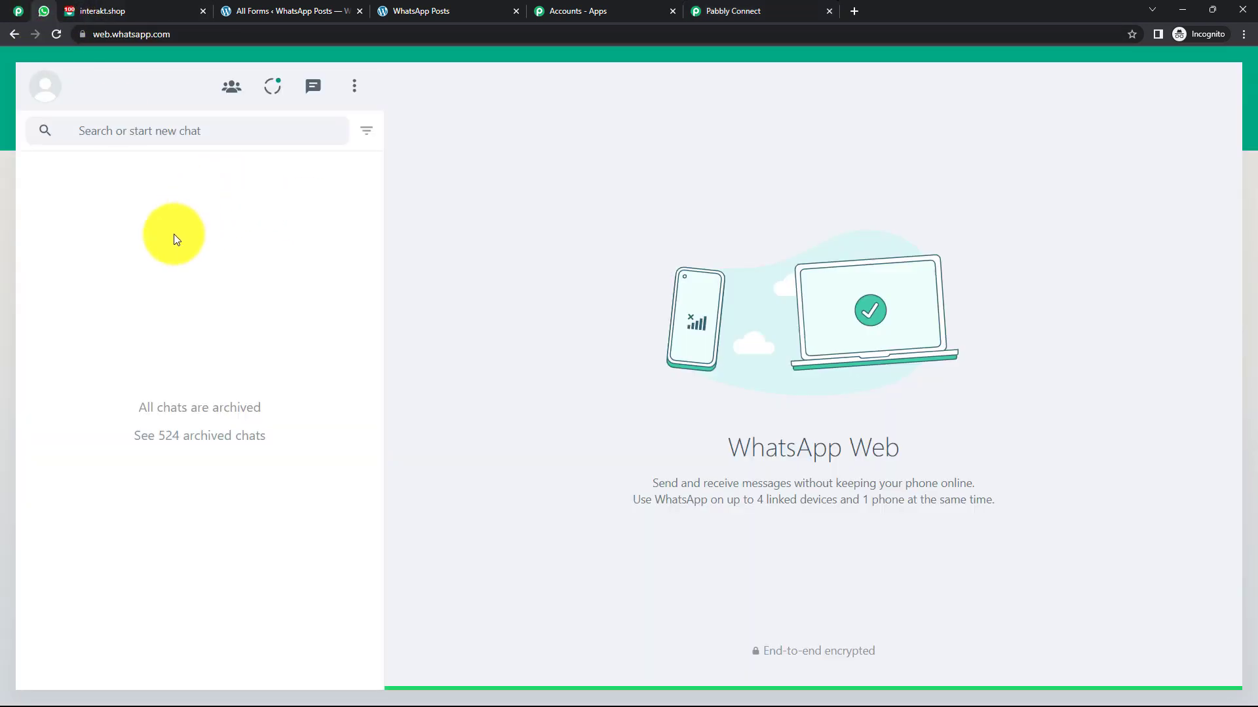
left_click(733, 11)
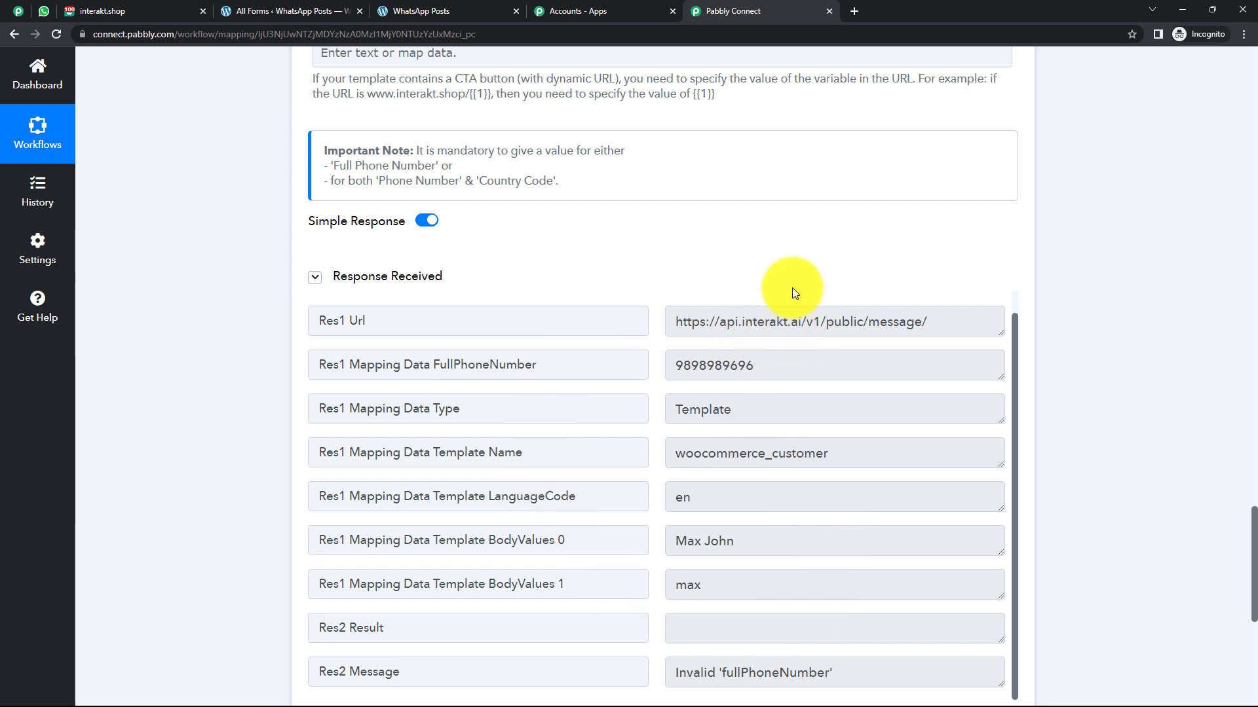
Review the sent values in the response: template woocommerce_customer and language code en.
scroll(786, 278, "up", 5)
scroll(786, 277, "up", 12)
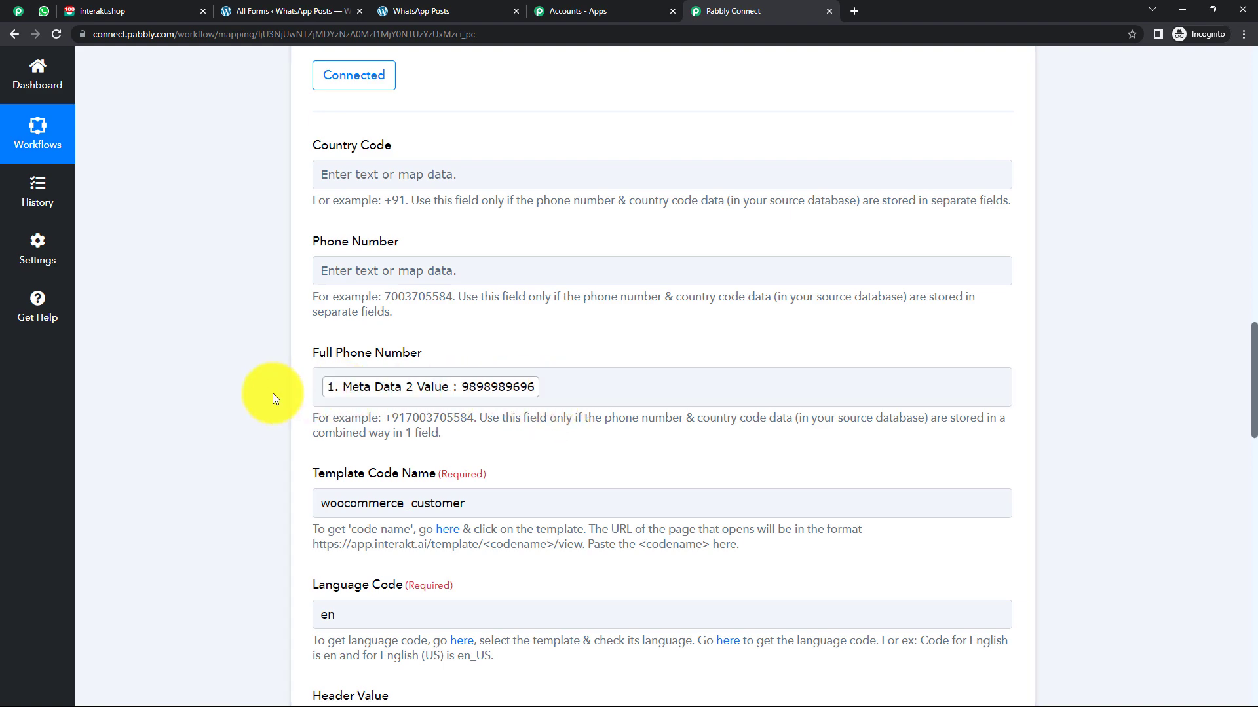
scroll(273, 393, "down", 13)
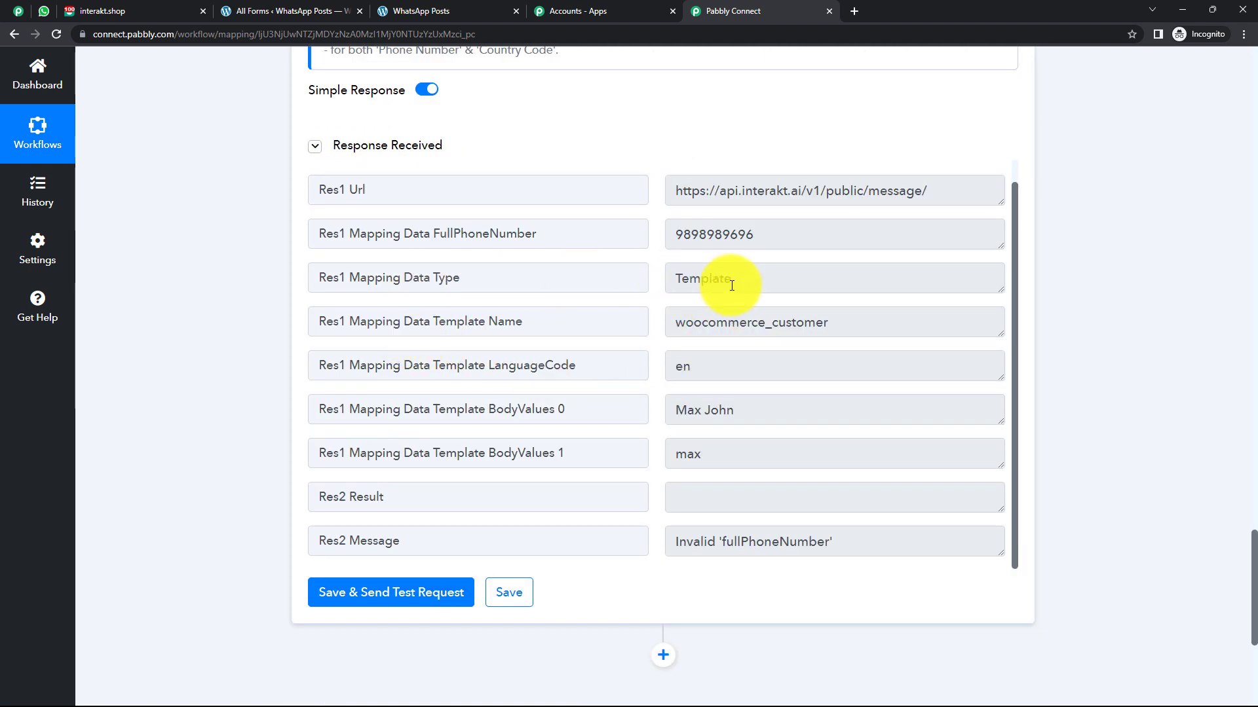
left_click_drag(732, 285, 629, 275)
left_click_drag(828, 323, 672, 323)
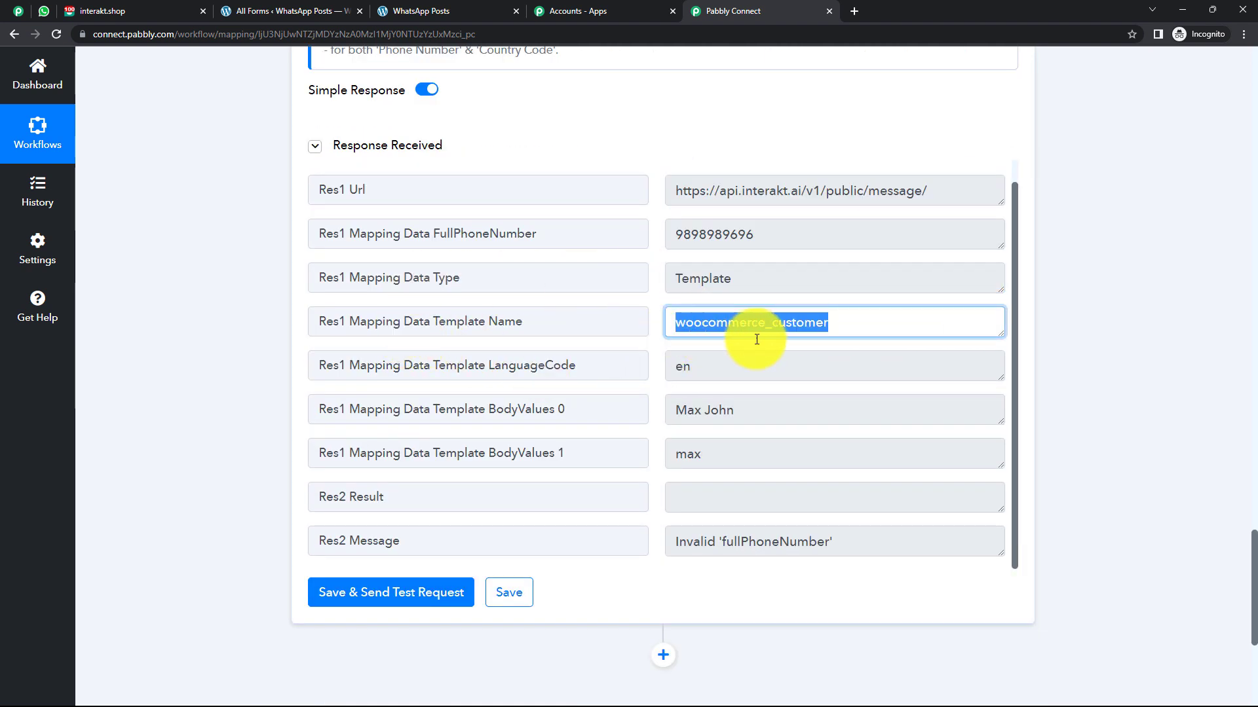
scroll(757, 339, "down", 5)
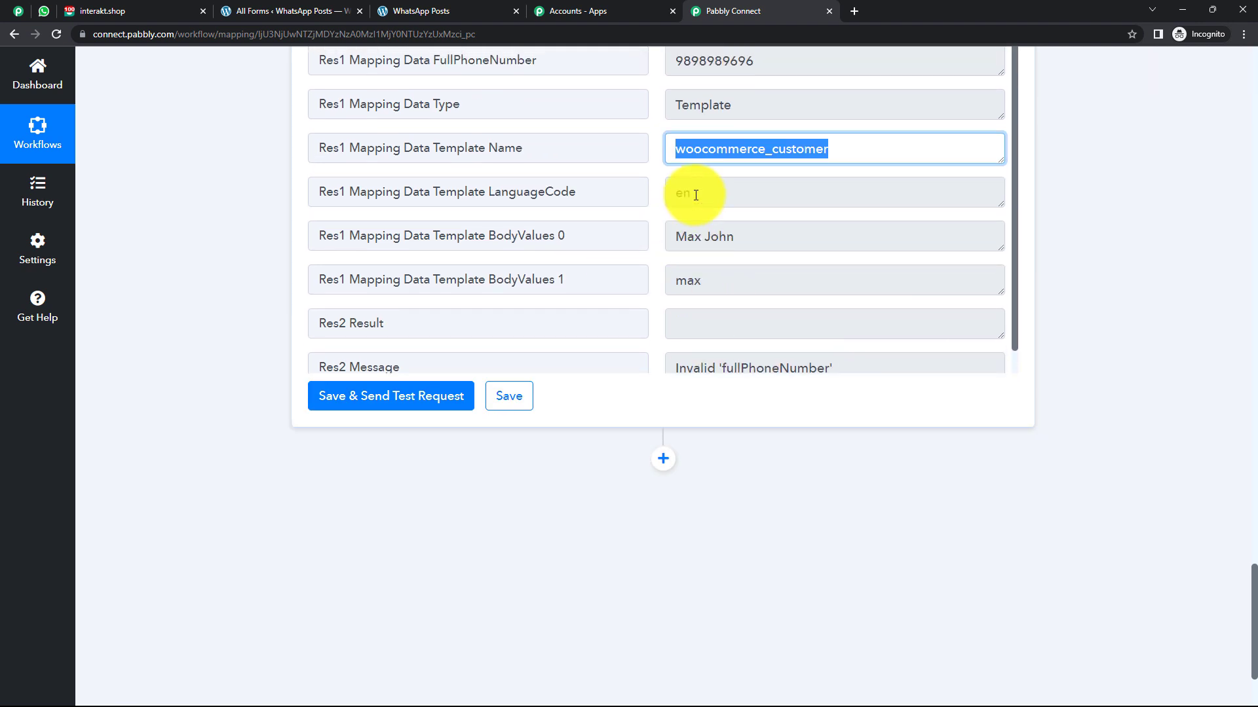
left_click(696, 194)
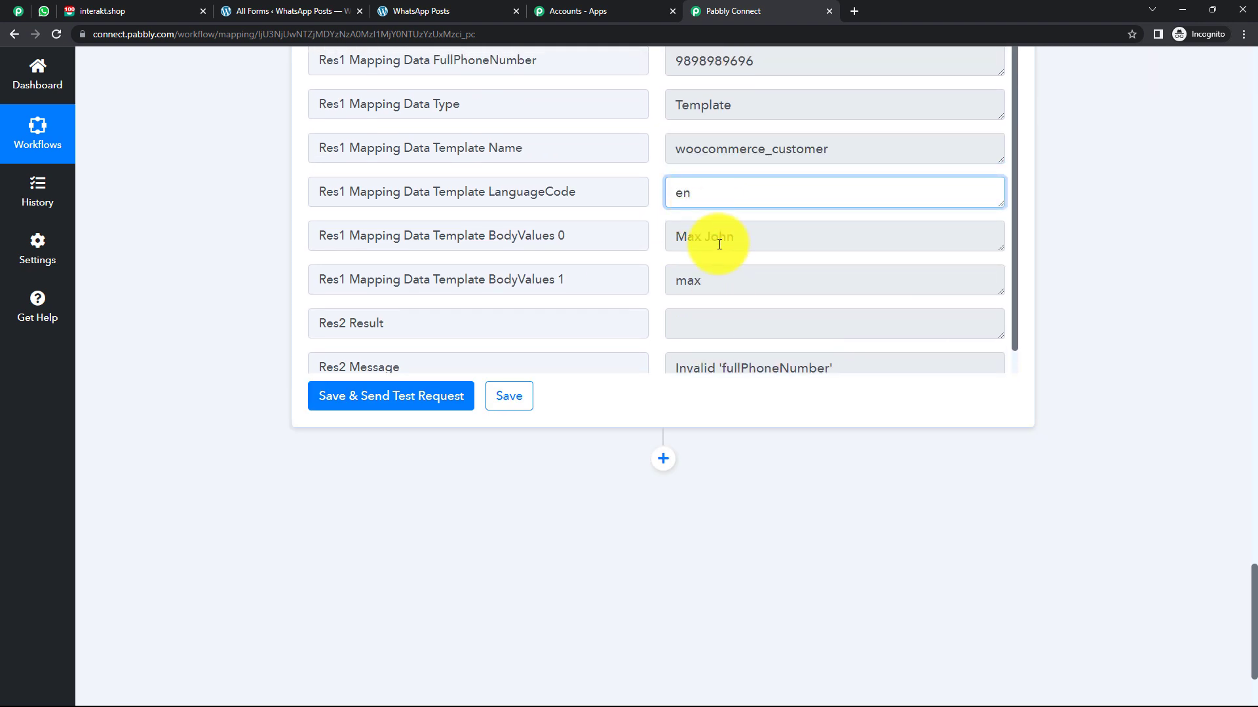
Retest the Interakt step with the +91 full phone number and check WhatsApp Web.
scroll(720, 301, "up", 15)
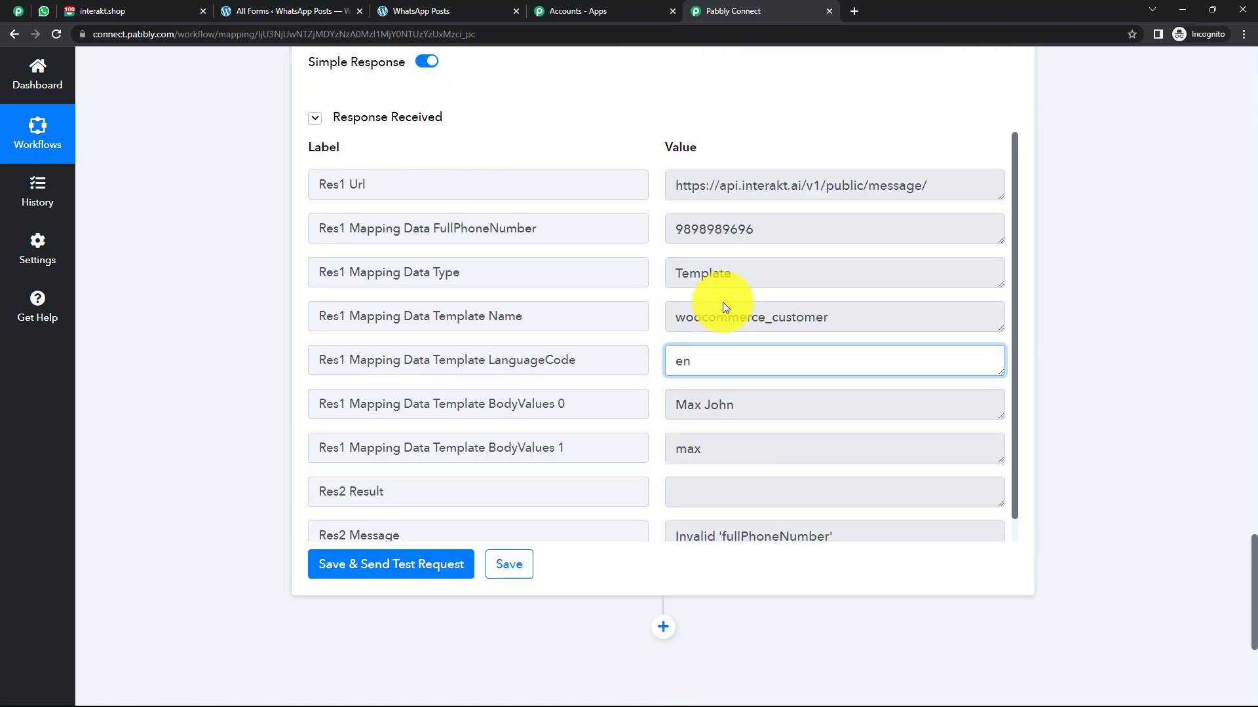
scroll(723, 305, "up", 1)
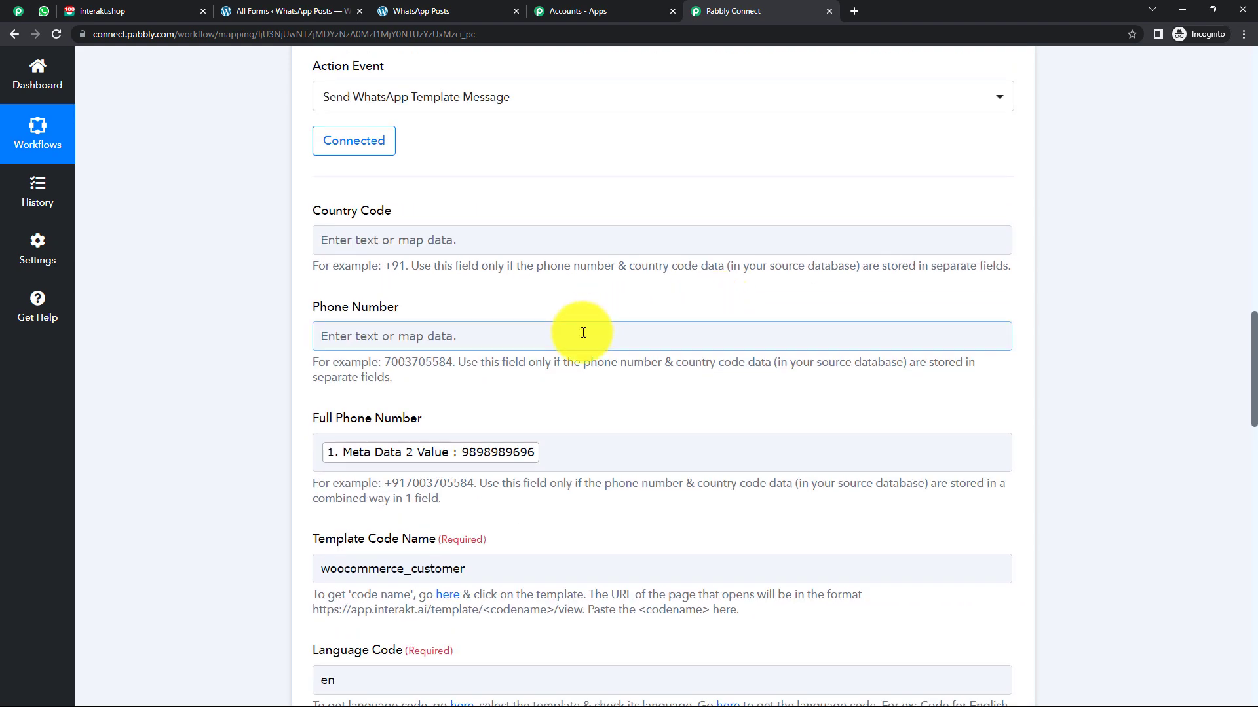
scroll(555, 419, "down", 3)
scroll(516, 270, "down", 1)
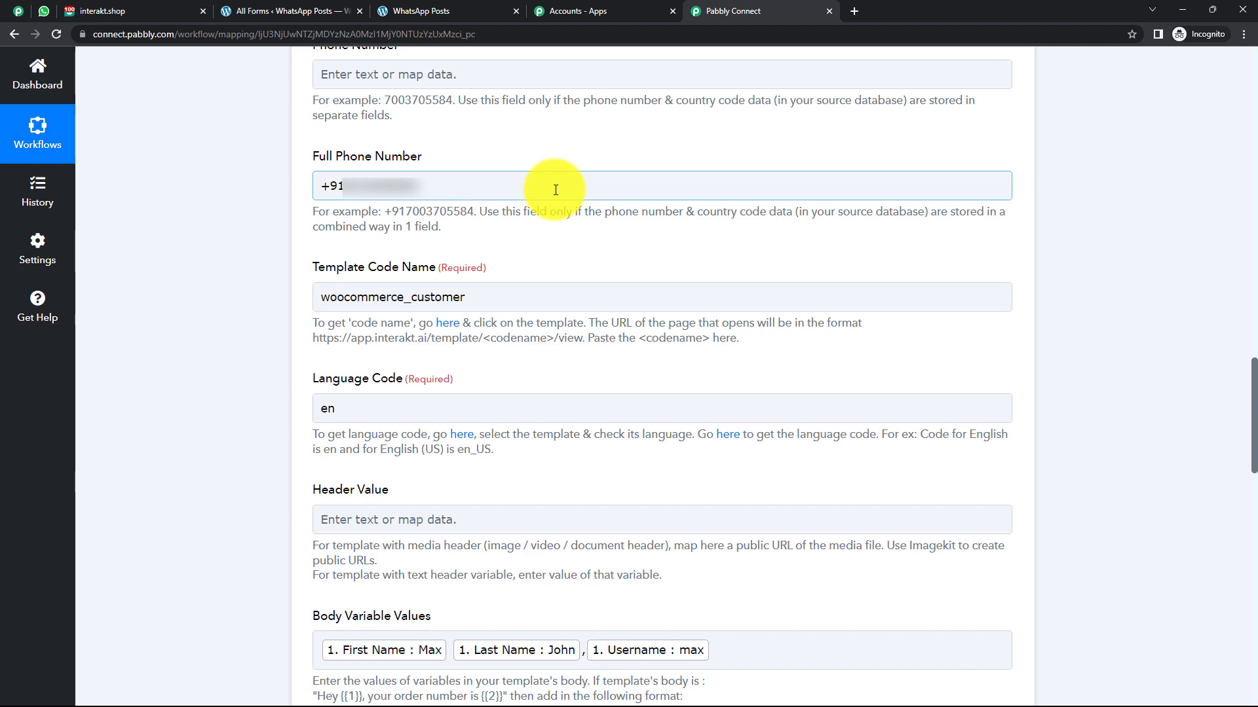
scroll(556, 190, "down", 15)
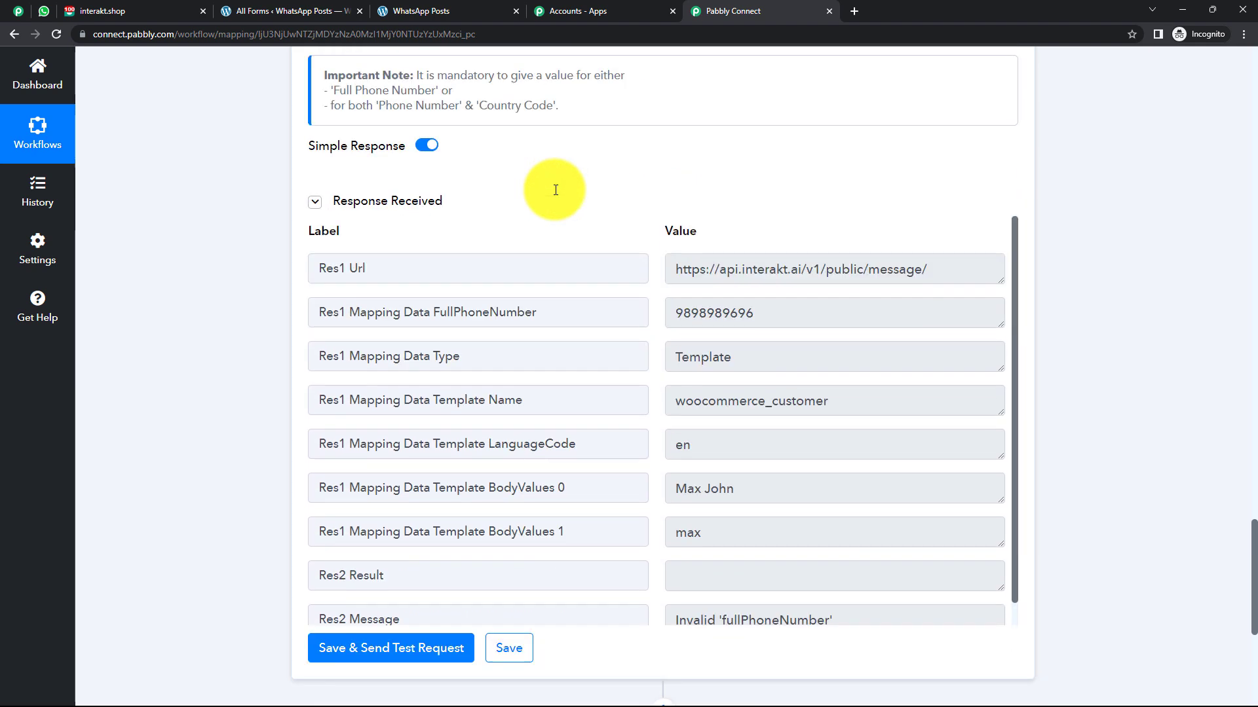
left_click(401, 525)
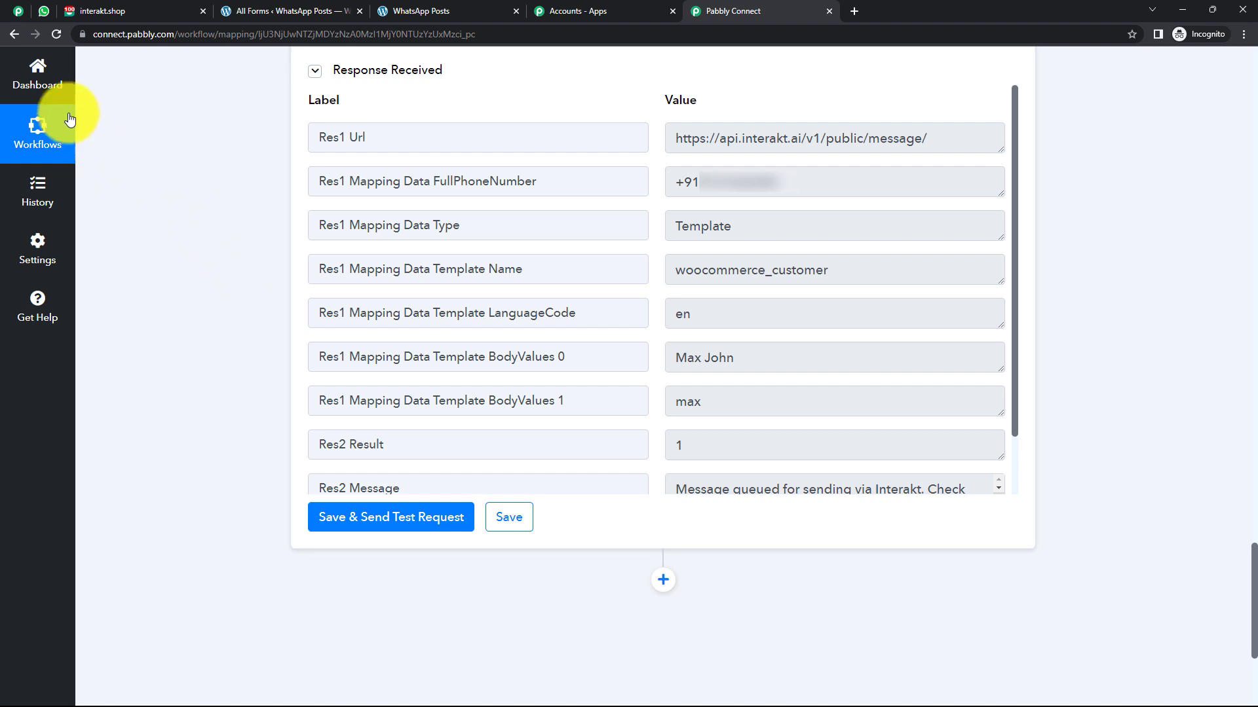
left_click(44, 12)
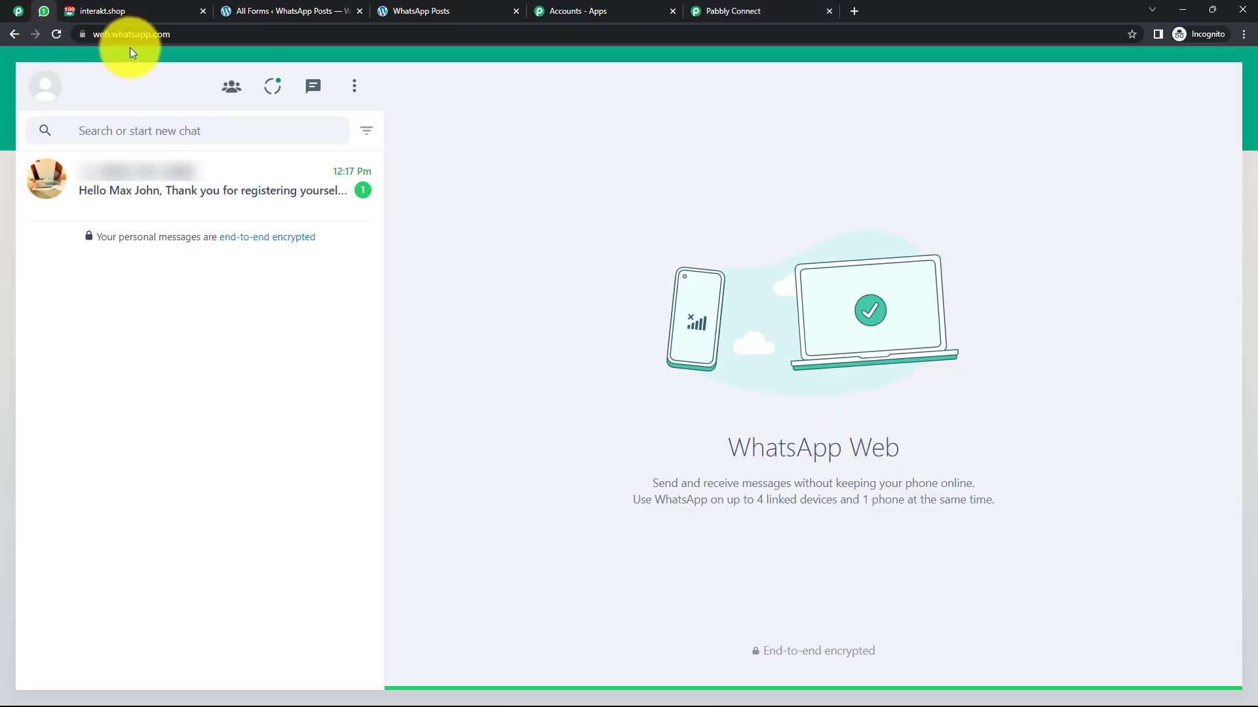
Open the WhatsApp chat holding the registration welcome message, then go back to Pabbly Connect.
left_click(168, 184)
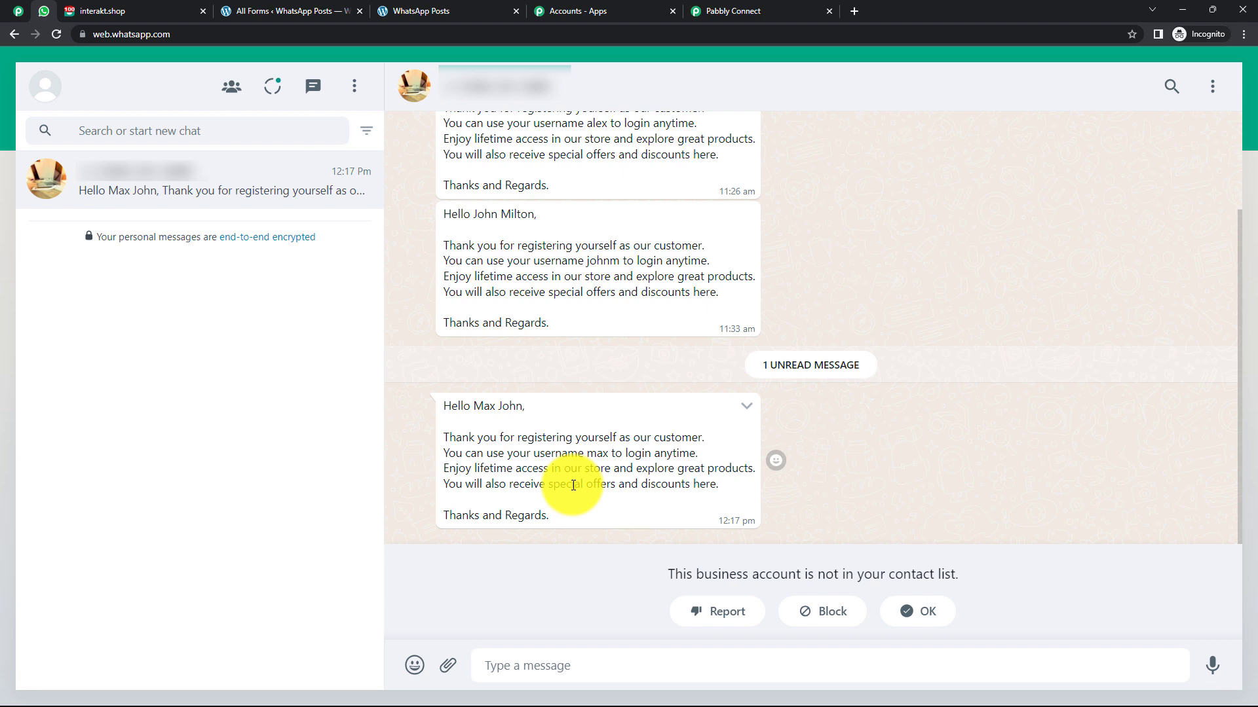
left_click(735, 21)
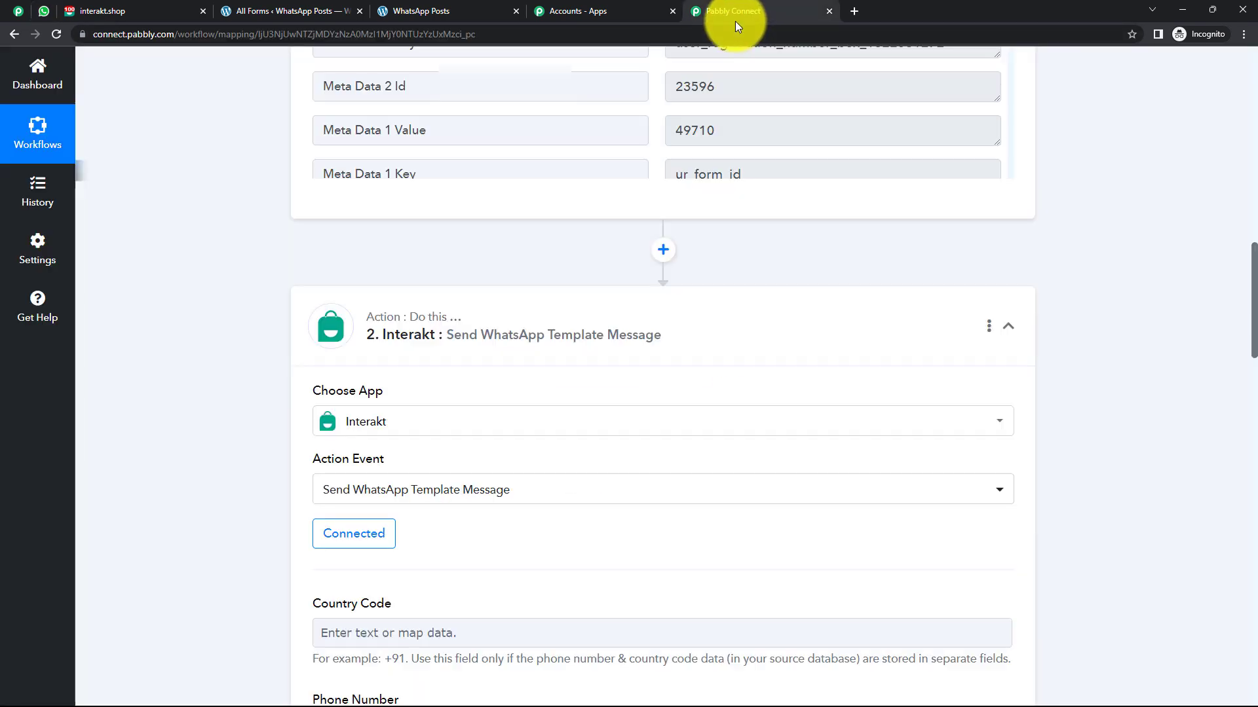
Collapse the Interakt action and WooCommerce trigger steps, then return to the WhatsApp chat.
left_click(581, 327)
scroll(583, 321, "up", 8)
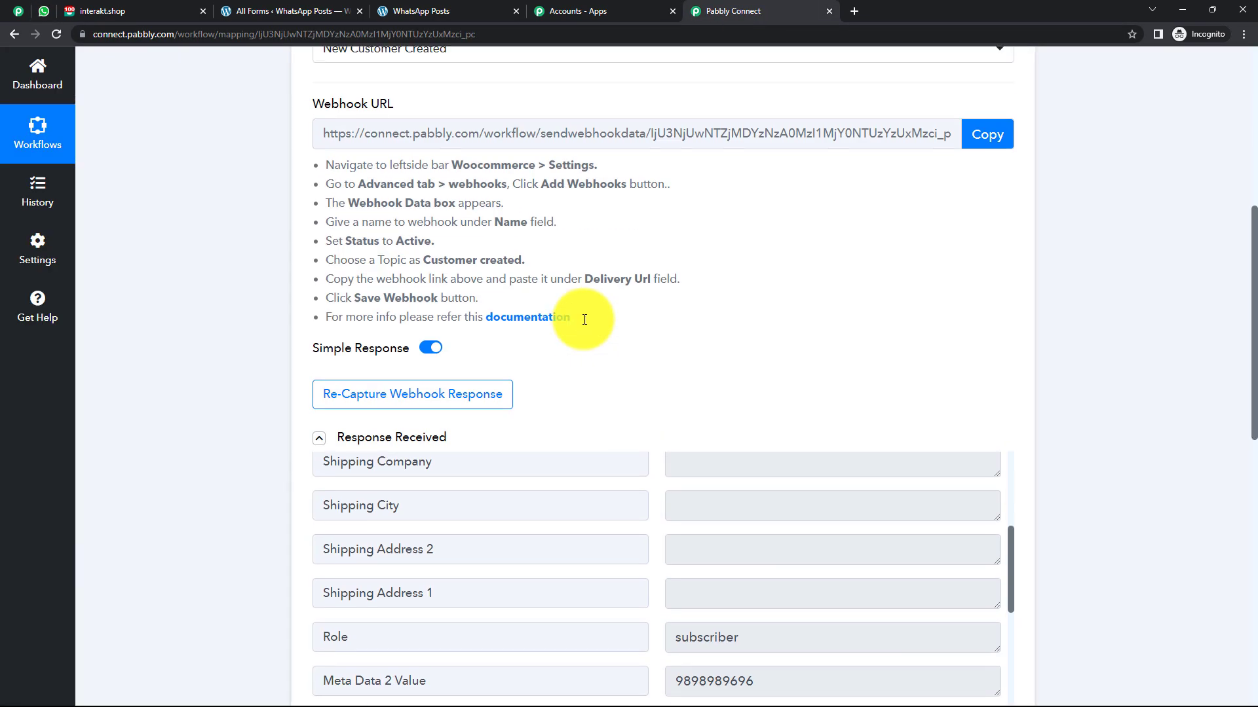
scroll(584, 319, "up", 3)
left_click(562, 332)
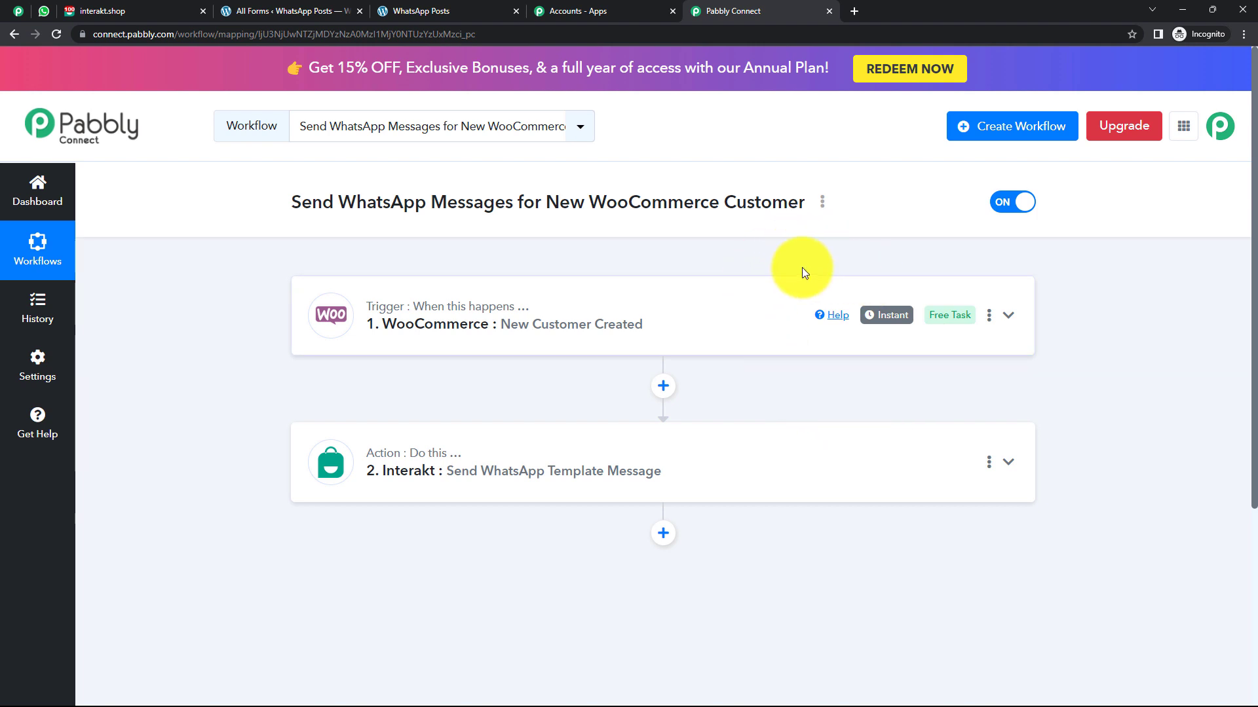
left_click(44, 11)
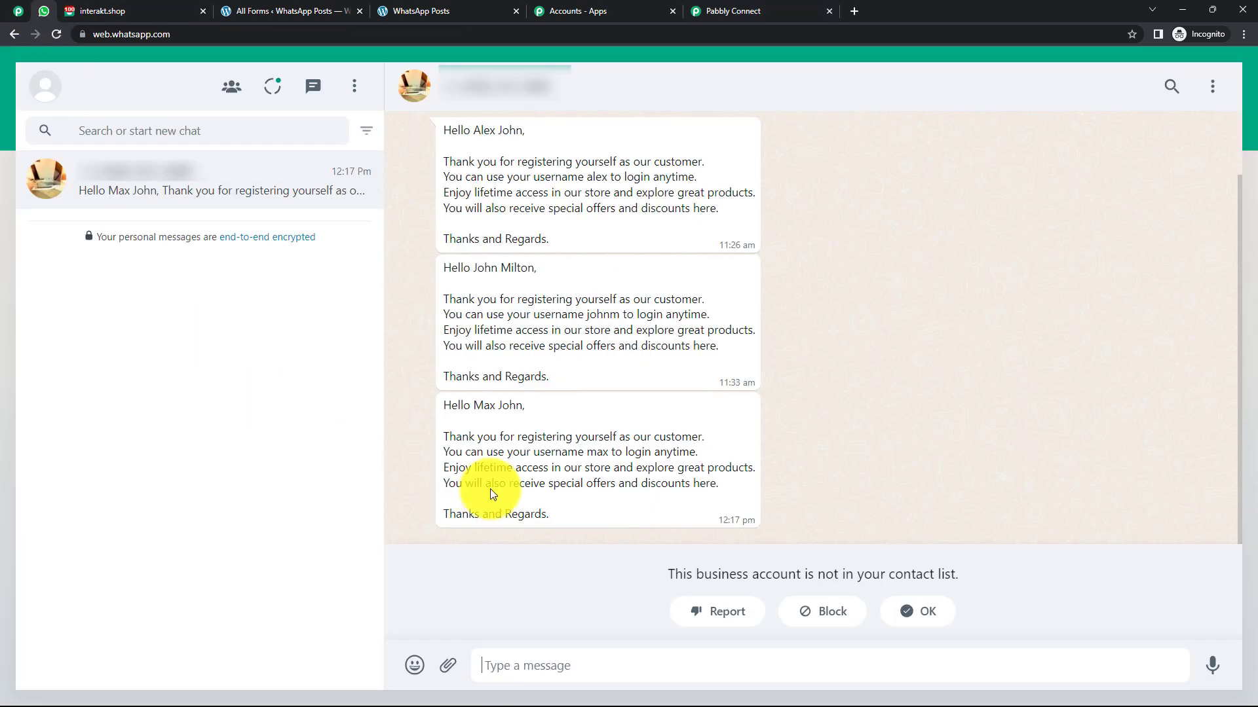
Open the New Customer Registration form preview from the User Registration forms list.
left_click(747, 12)
left_click(269, 11)
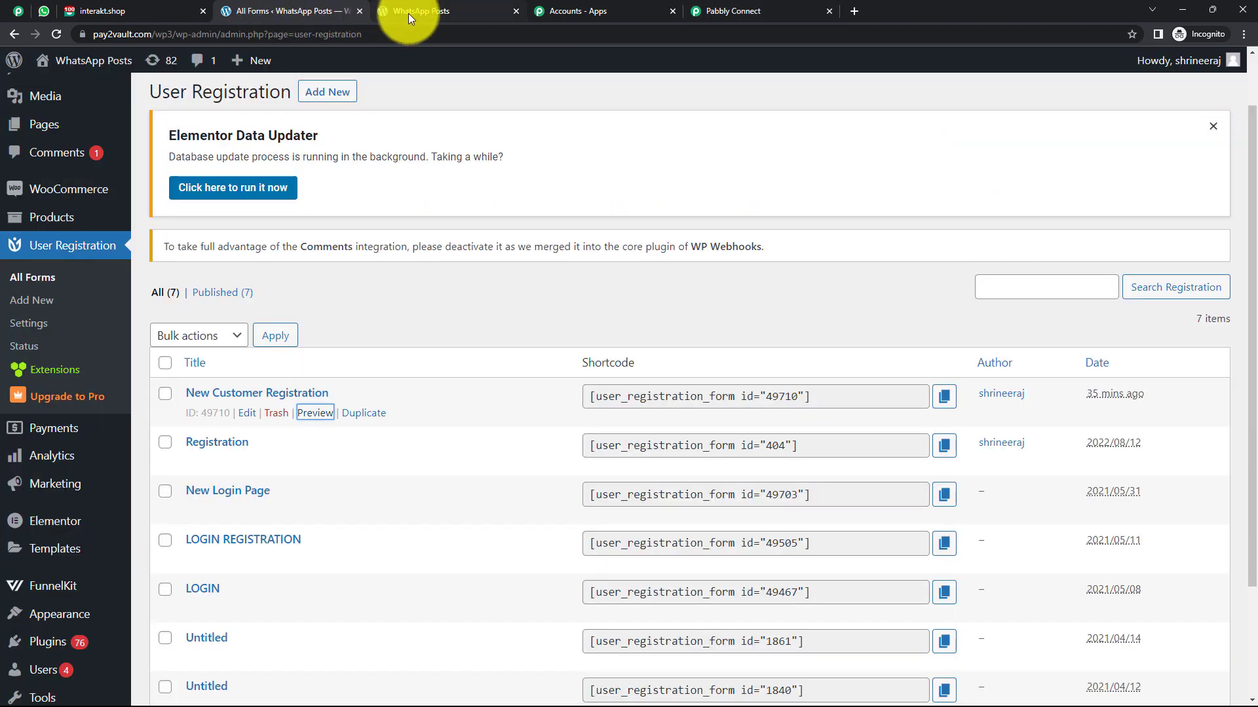
left_click(408, 13)
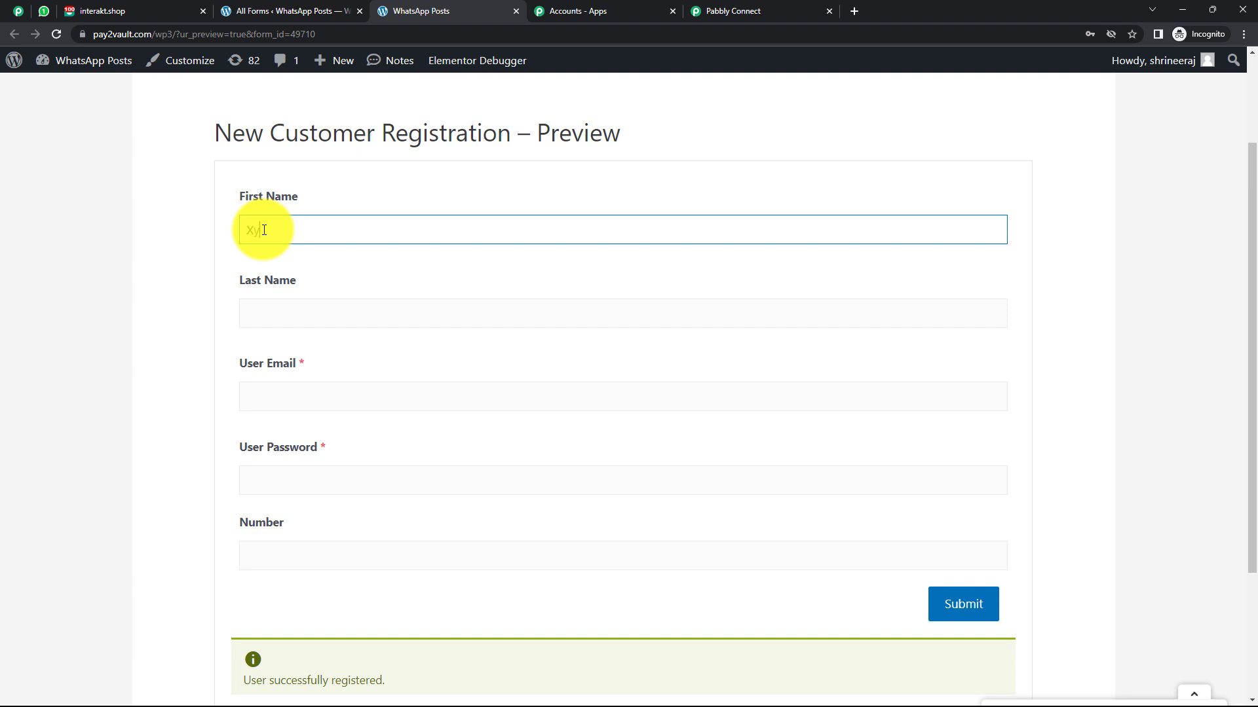
Fill in the test customer's last name, email, password and phone number, submit, and check WhatsApp.
left_click(287, 305)
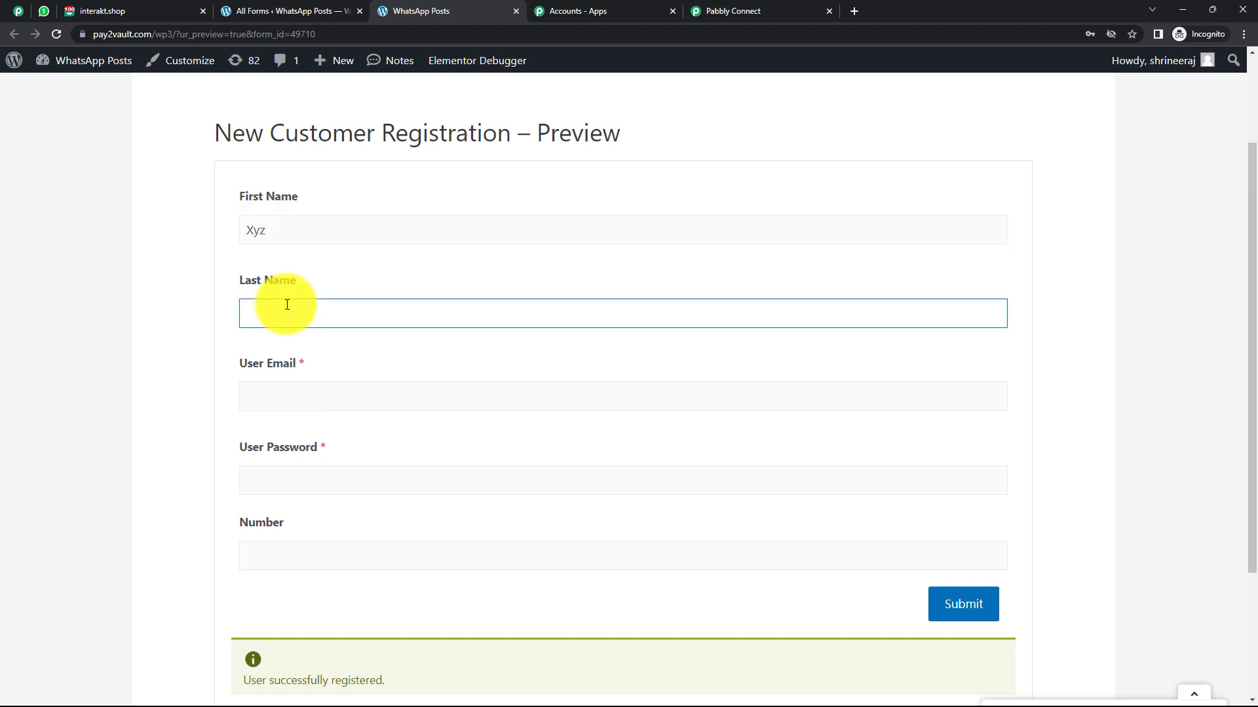
left_click(332, 400)
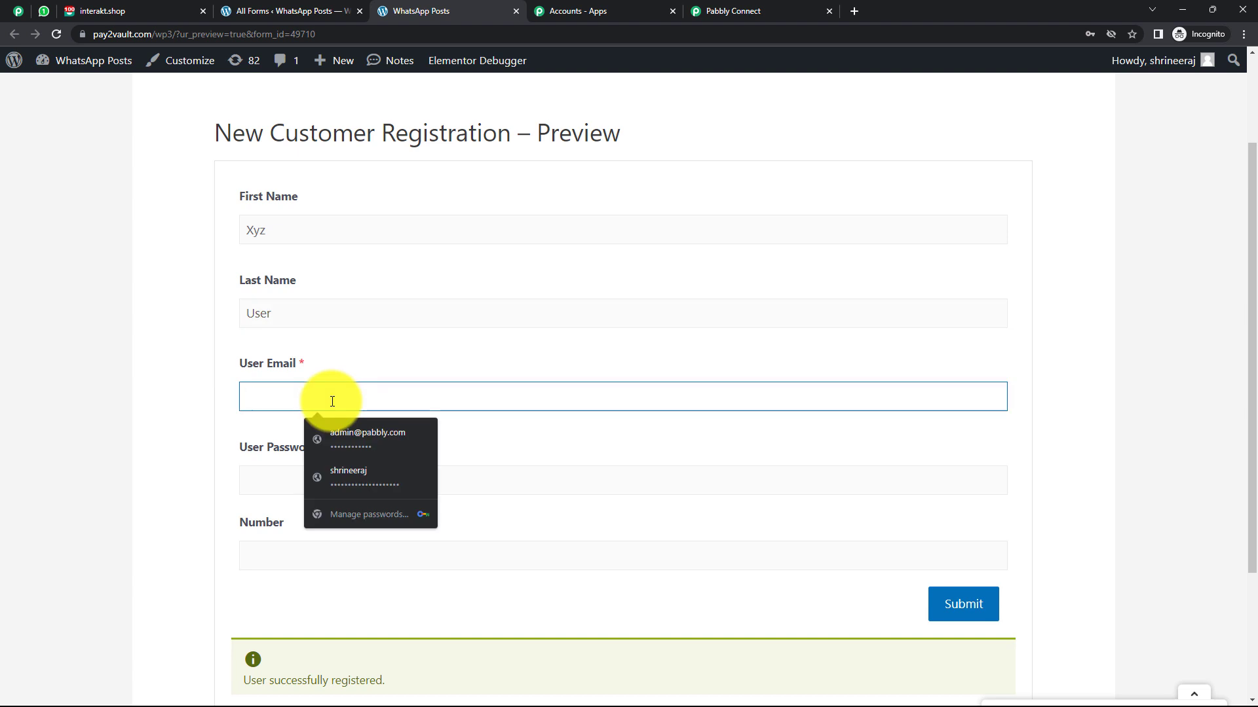
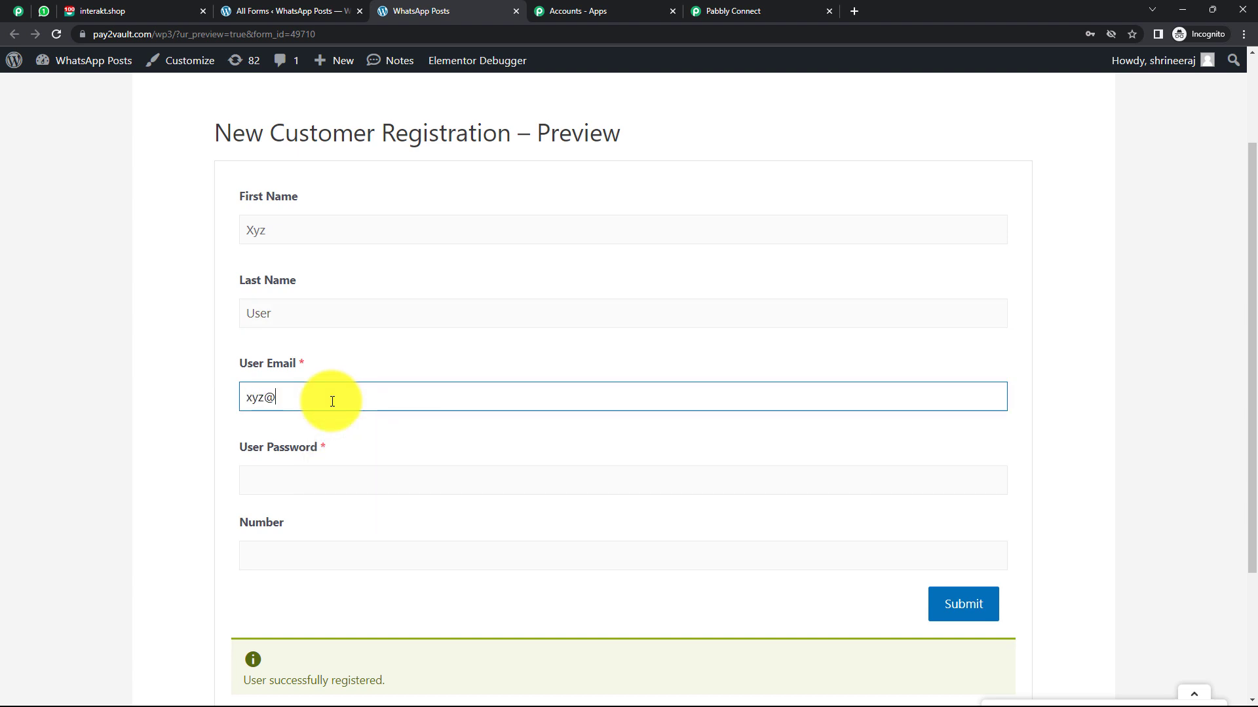
left_click(325, 483)
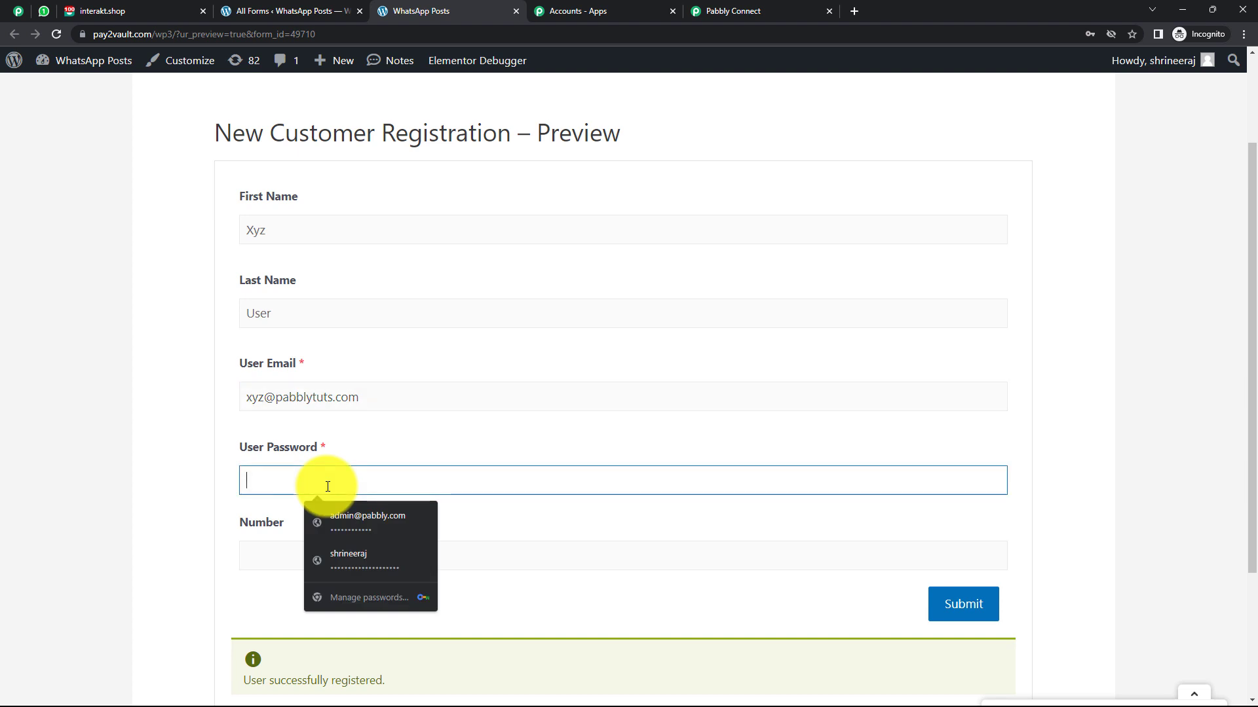
type("1234")
left_click(297, 561)
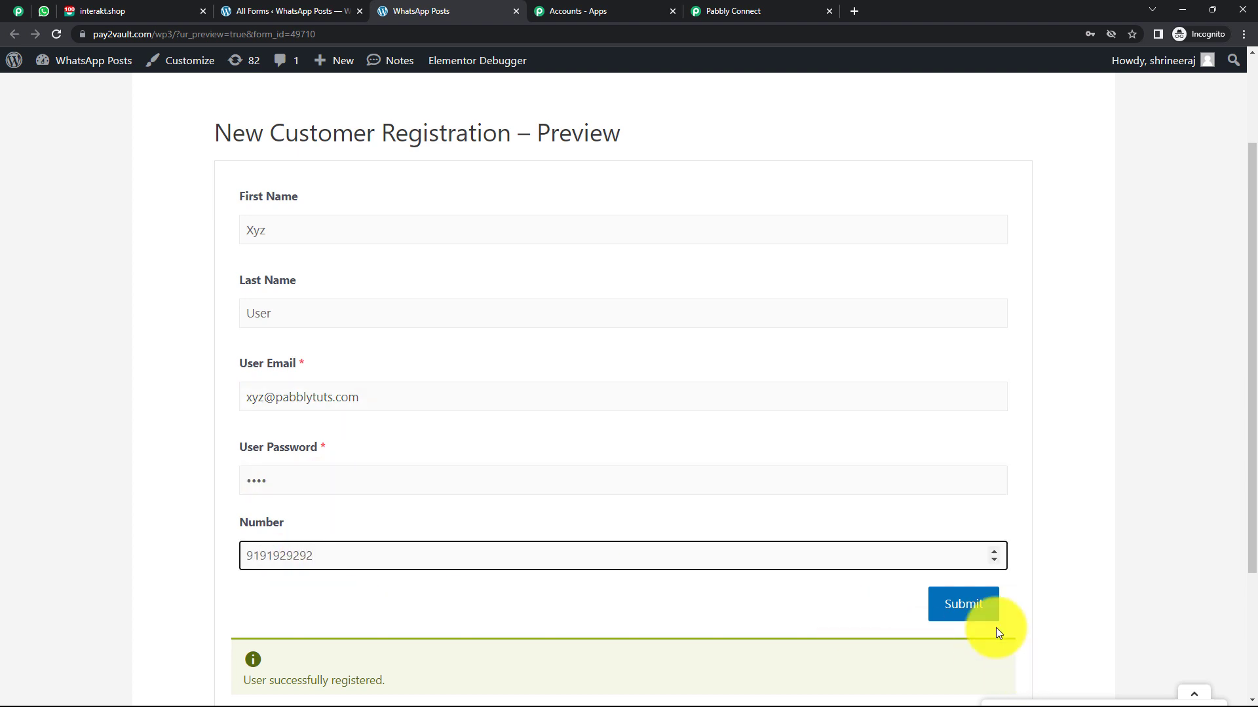
left_click(969, 605)
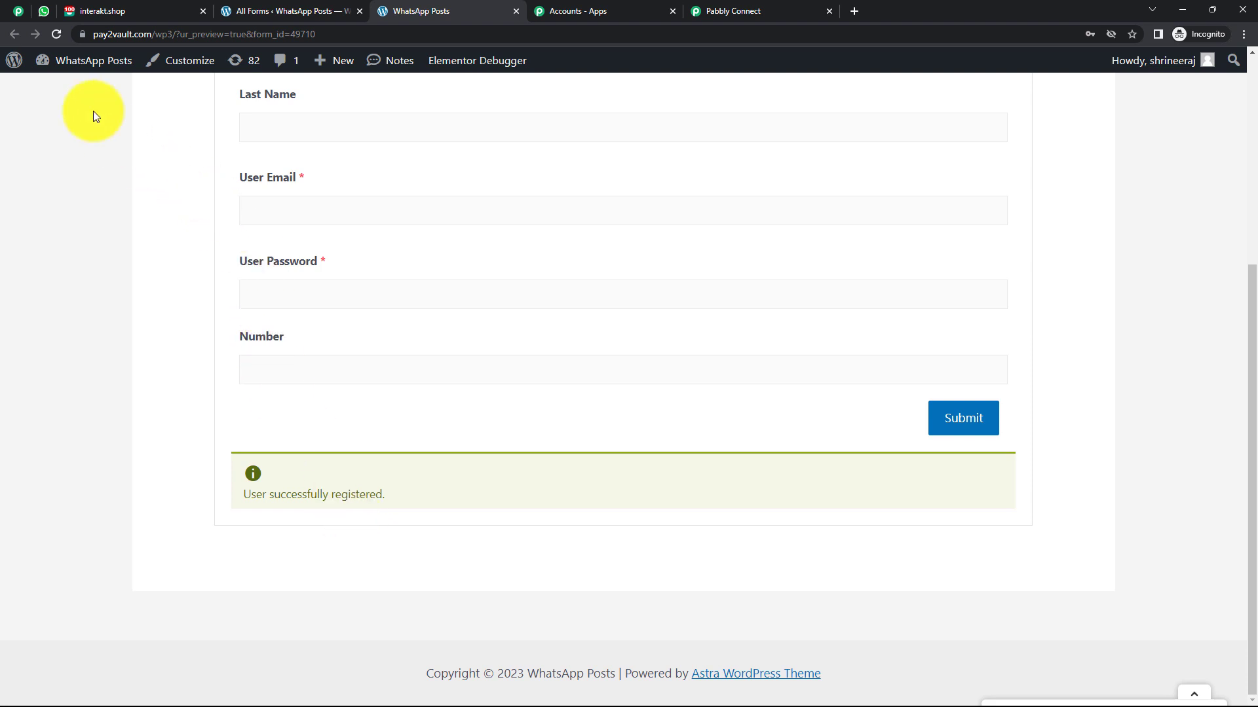
left_click(44, 11)
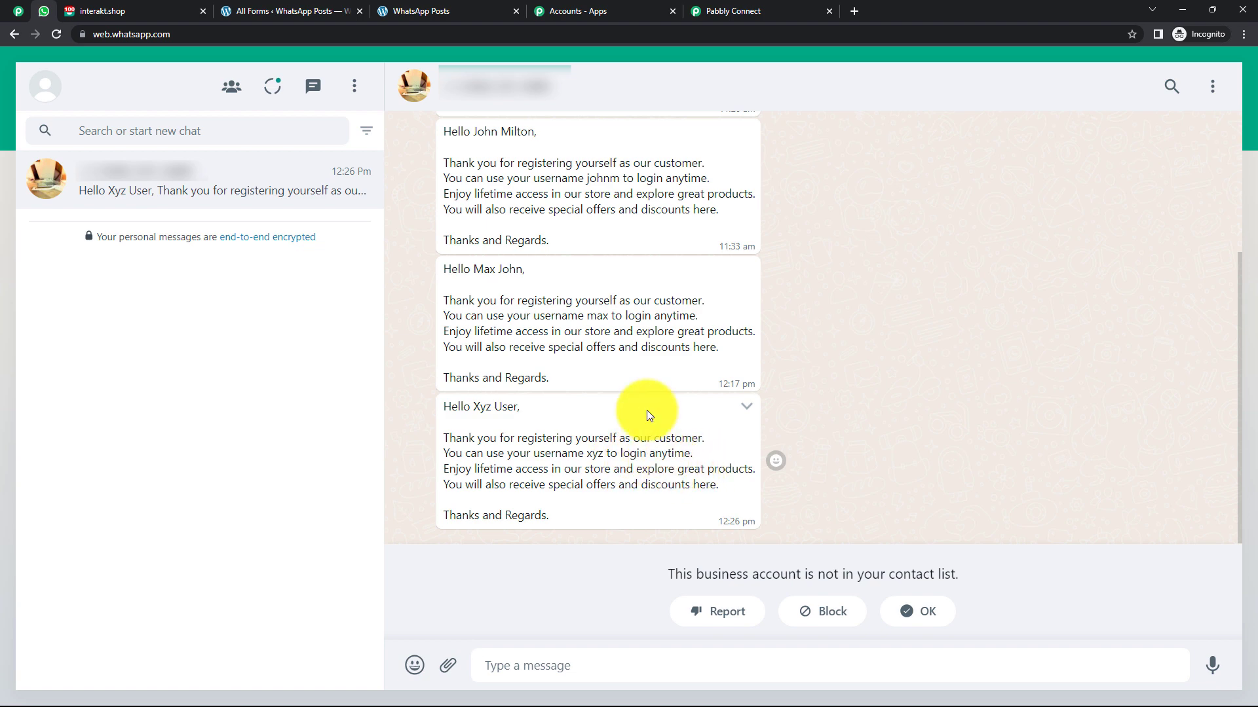
After seeing the 12:26 pm welcome message, return to the Pabbly Connect workflow.
left_click(750, 11)
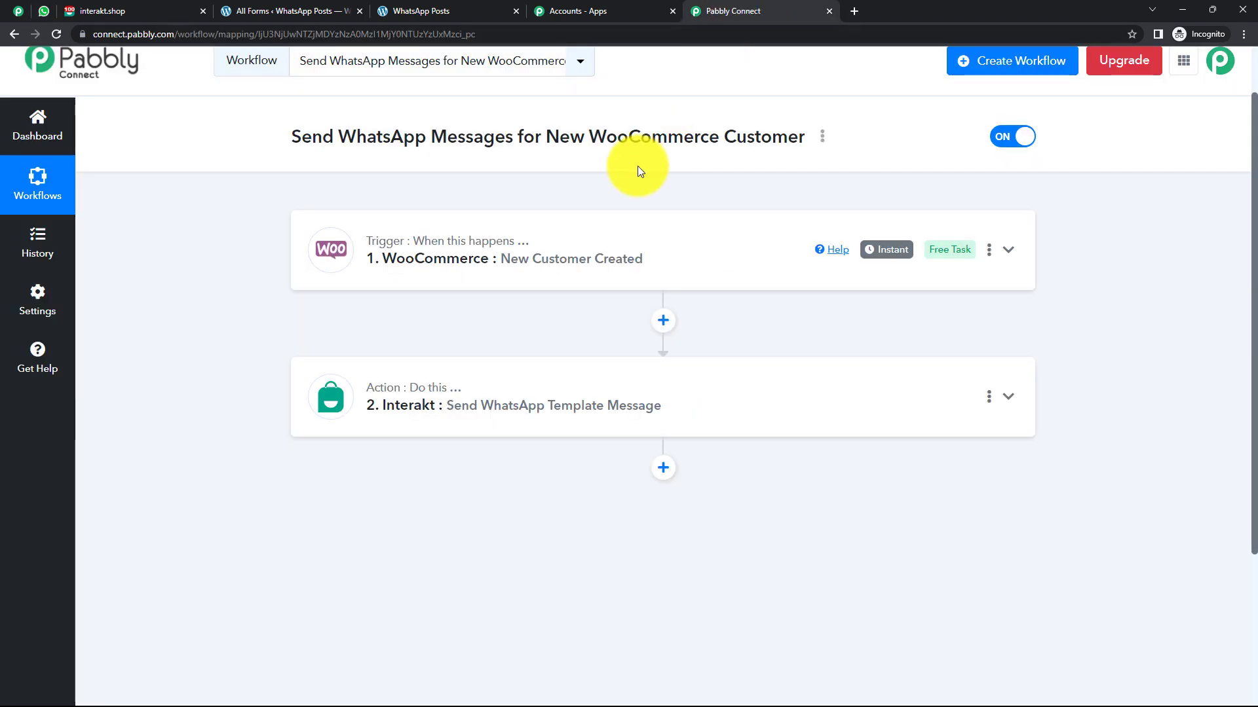